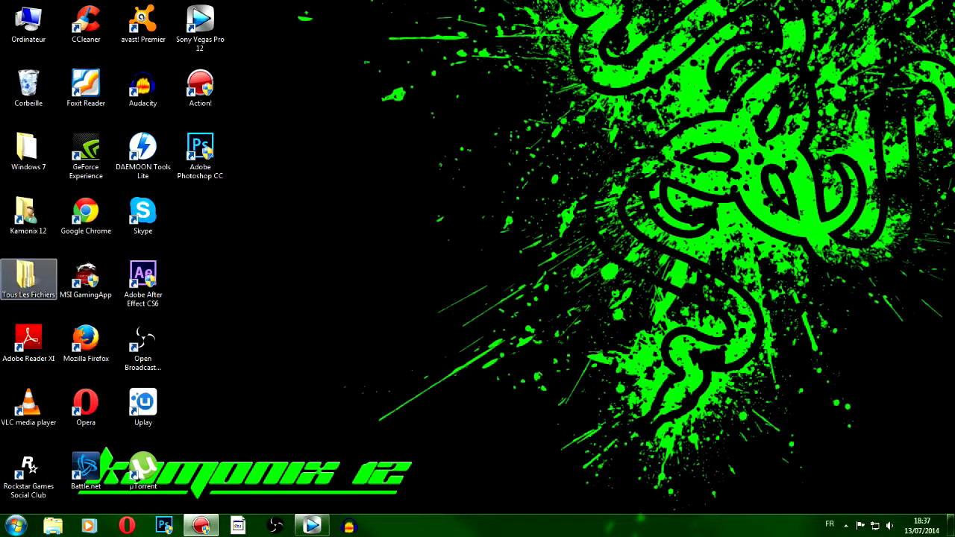
Open the text file Aide Rendu Sony Vegas Pro 12 from the Documents library and close the folder window
double_click(28, 277)
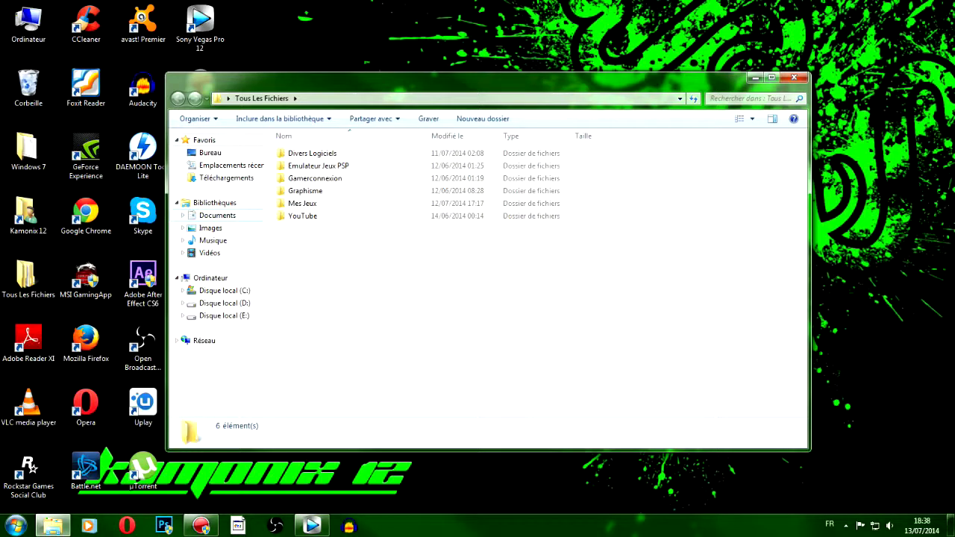
click(217, 215)
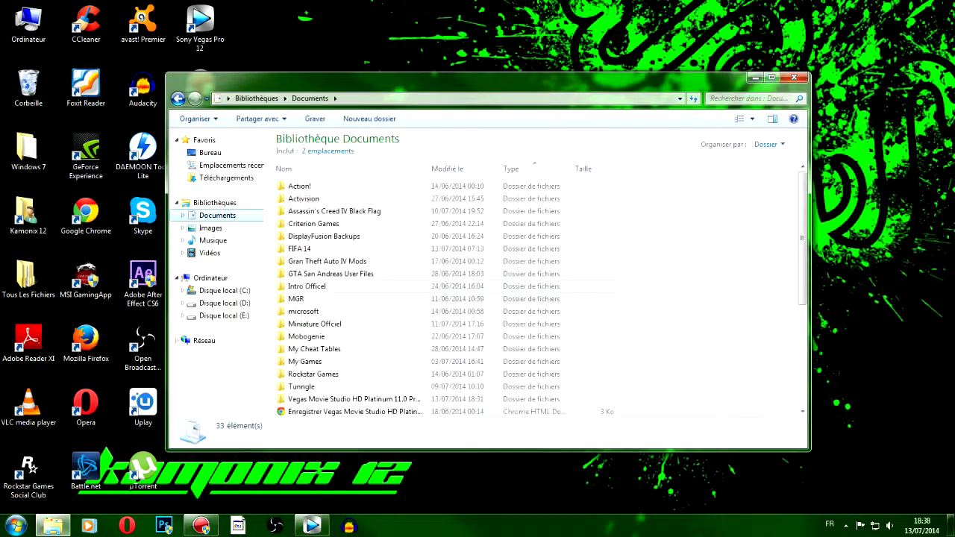
scroll(537, 298, down, 4)
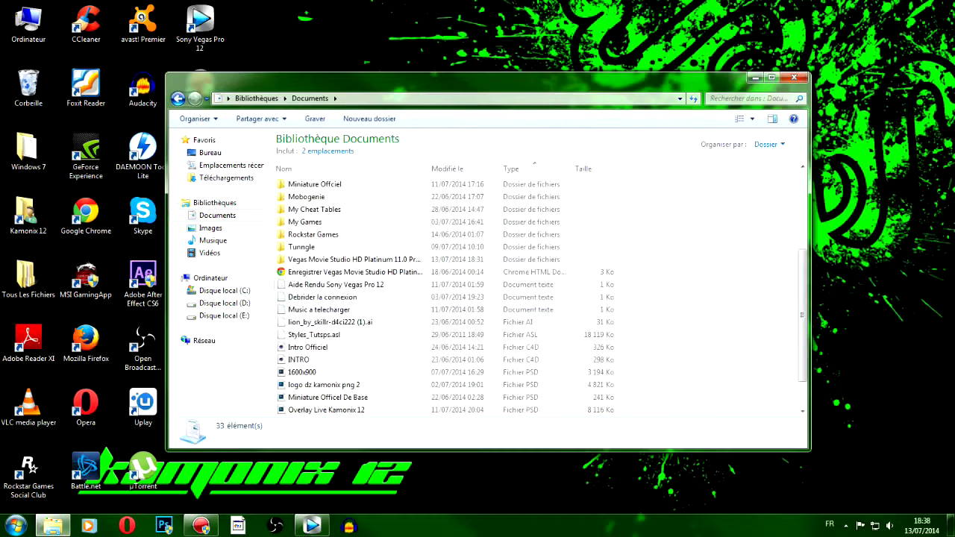
double_click(336, 285)
drag(373, 89, 342, 80)
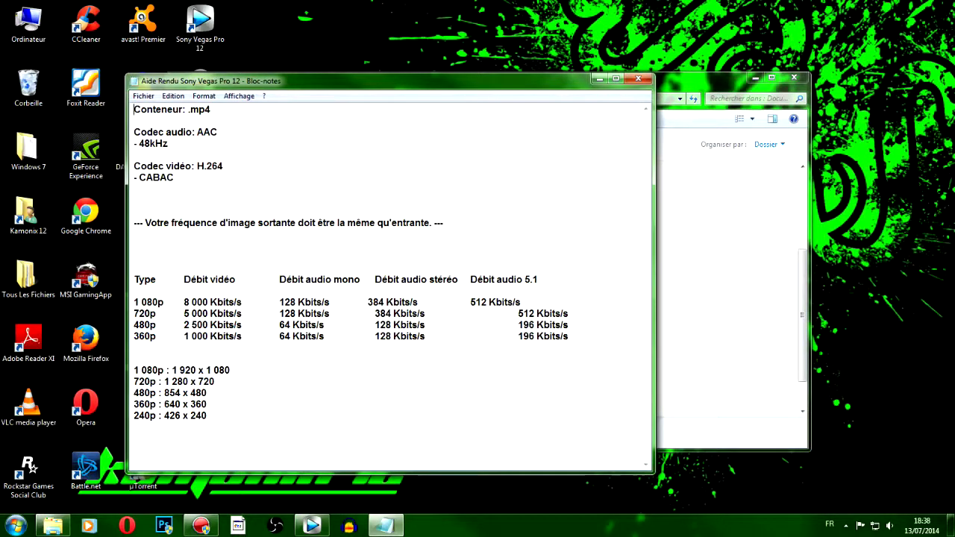
drag(358, 82, 325, 90)
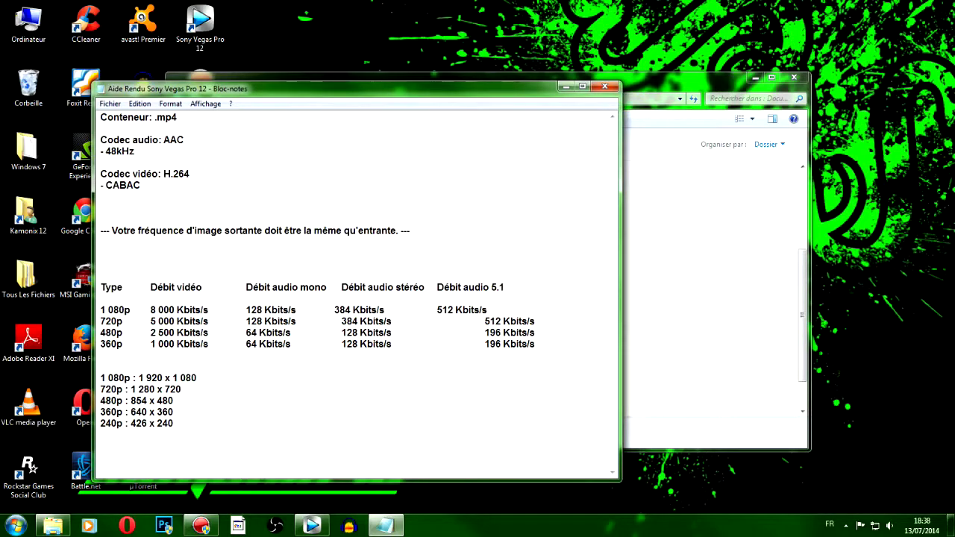
mouse_move(699, 85)
mouse_down()
mouse_move(719, 80)
mouse_move(716, 88)
mouse_up()
click(810, 80)
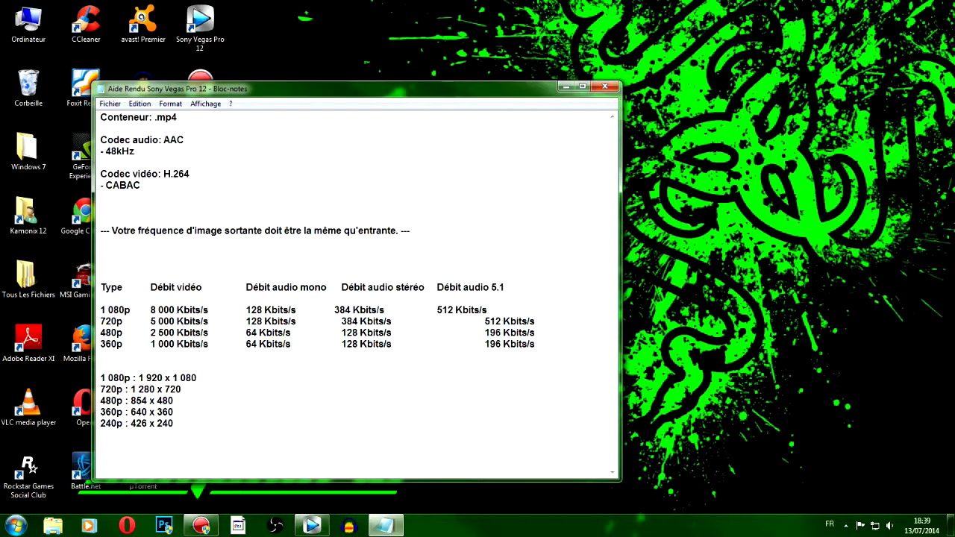
Review the container, audio codec and video codec settings listed at the start of the render notes
double_click(165, 118)
click(184, 140)
key(ctrl+shift+Left)
key(Down)
key(ctrl+shift+Left)
key(shift+Left)
key(shift+Right)
click(141, 185)
drag(164, 174, 191, 173)
drag(141, 185, 113, 186)
click(101, 196)
Examine the recommended video bitrate in the 1 080p row of the render notes
key(shift+Right)
key(shift+Right)
key(shift+Right)
key(shift+Right)
key(shift+Right)
key(shift+Right)
key(Right)
key(Right)
key(shift+Right)
key(shift+Right)
key(shift+Right)
key(shift+Right)
key(shift+Right)
key(shift+Right)
key(shift+Right)
key(shift+Right)
key(shift+Right)
key(shift+Right)
key(shift+Right)
key(shift+Right)
key(shift+Right)
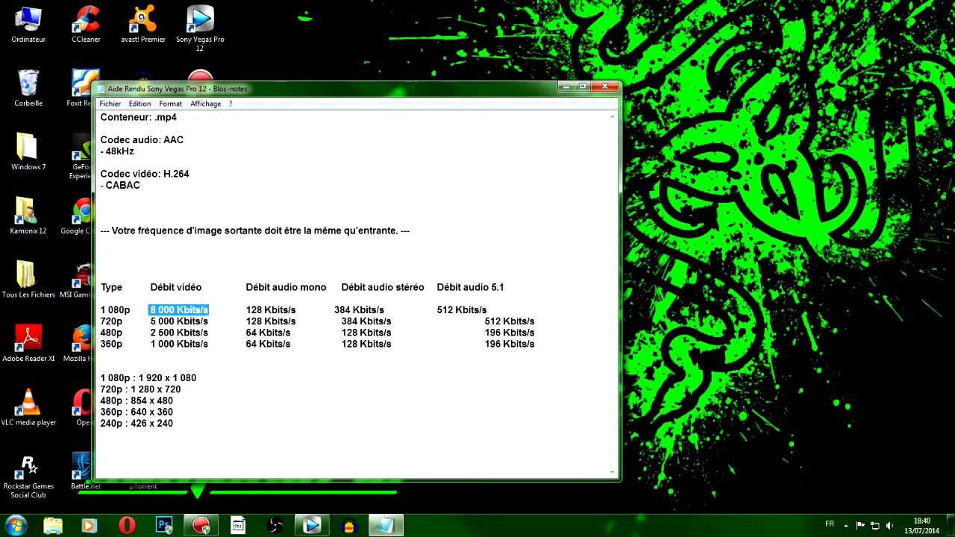
click(175, 287)
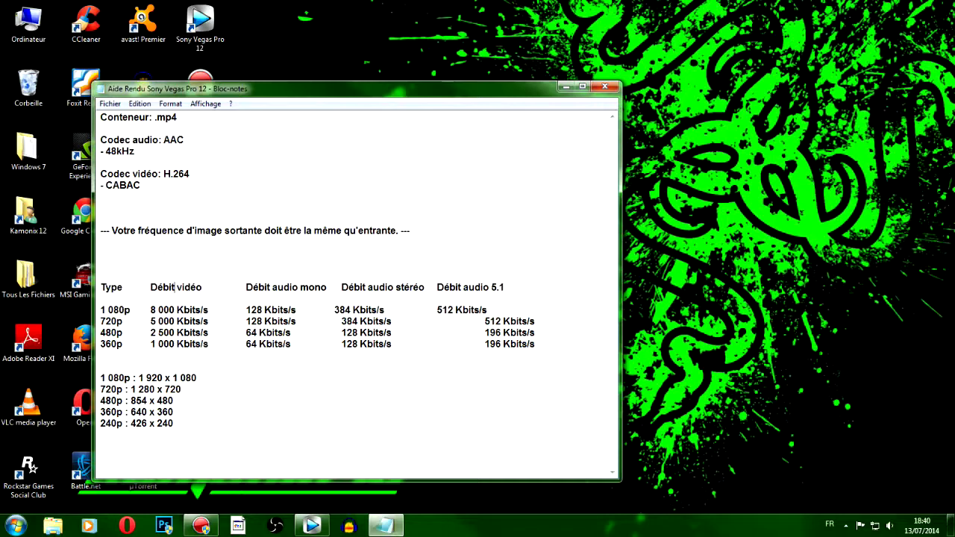
Examine the mono and stereo audio bitrate columns in the render notes
drag(246, 287, 326, 287)
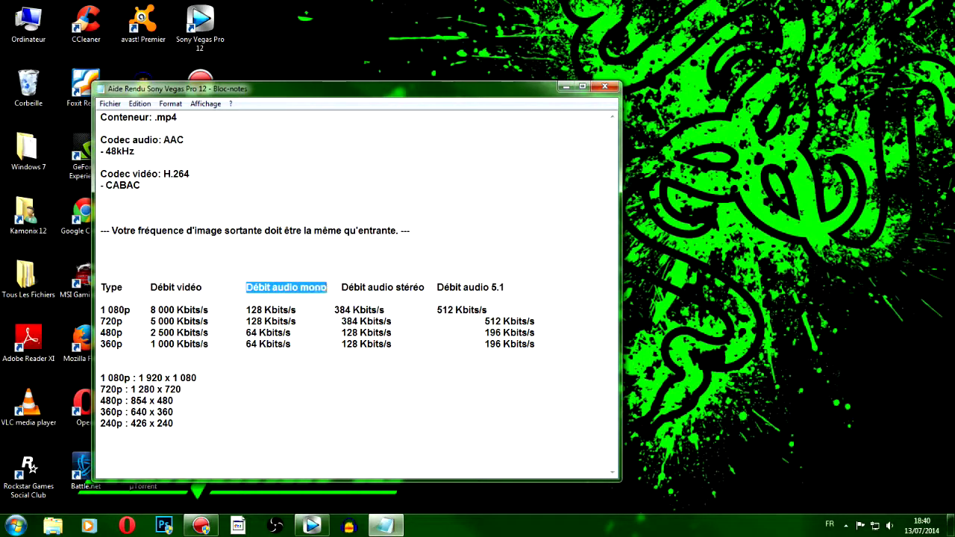
click(306, 310)
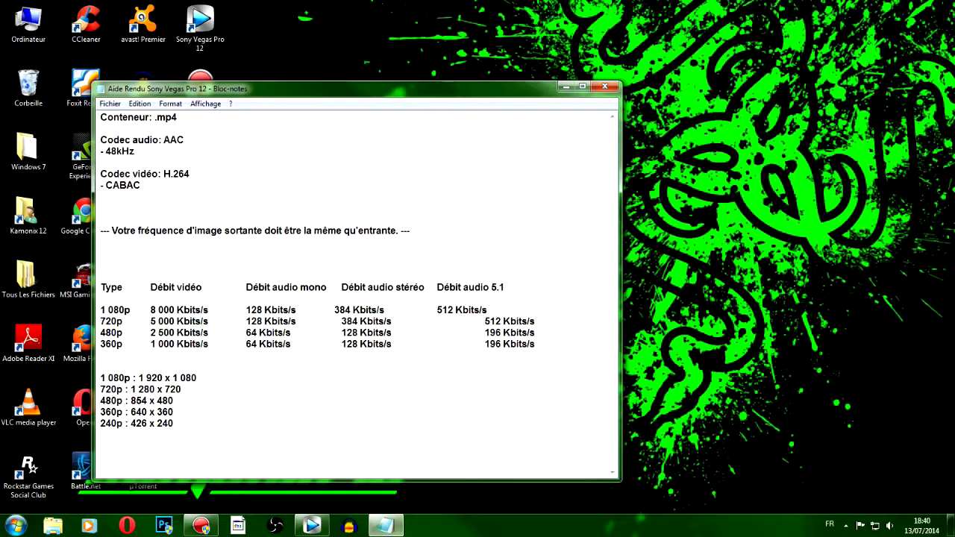
drag(341, 287, 425, 287)
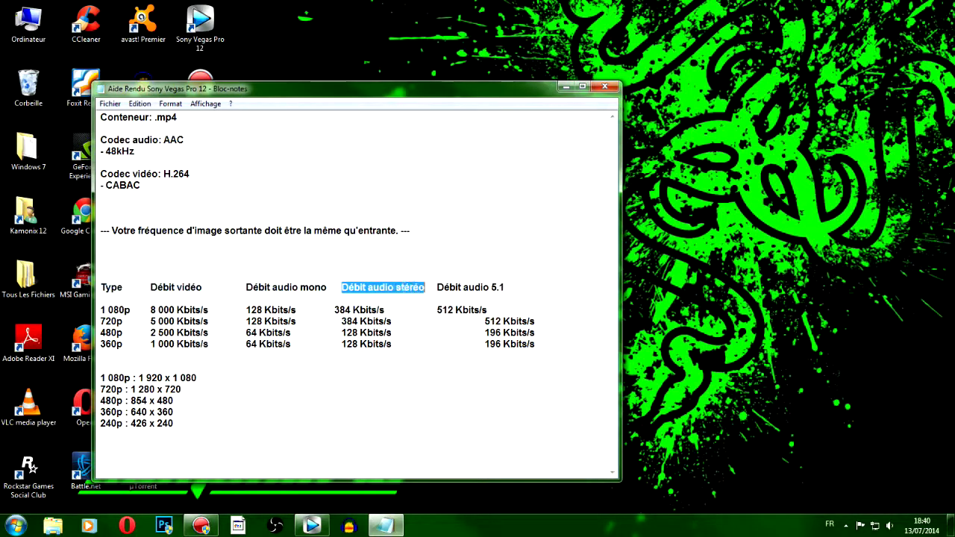
click(334, 309)
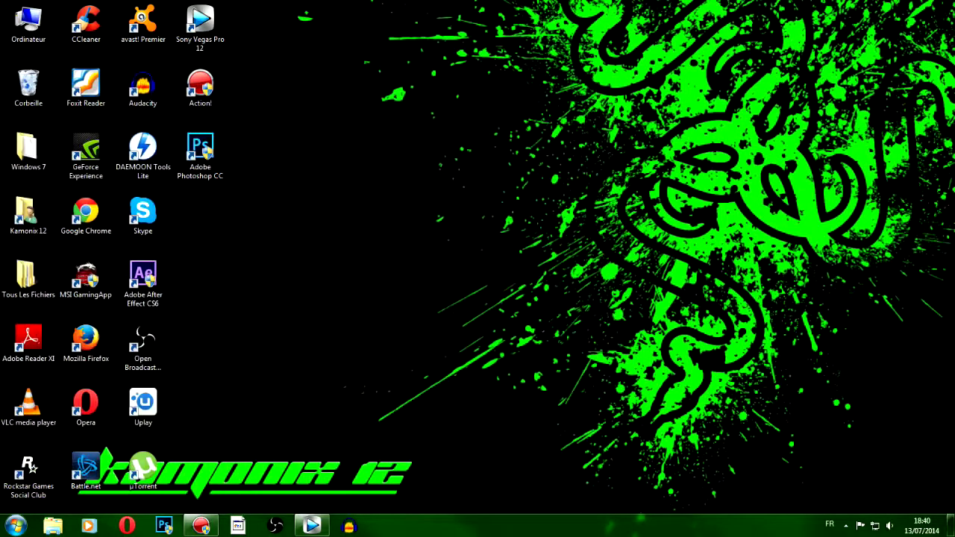
Switch to Vegas Pro and check the fifa14 clip's media properties against the render notes
click(312, 525)
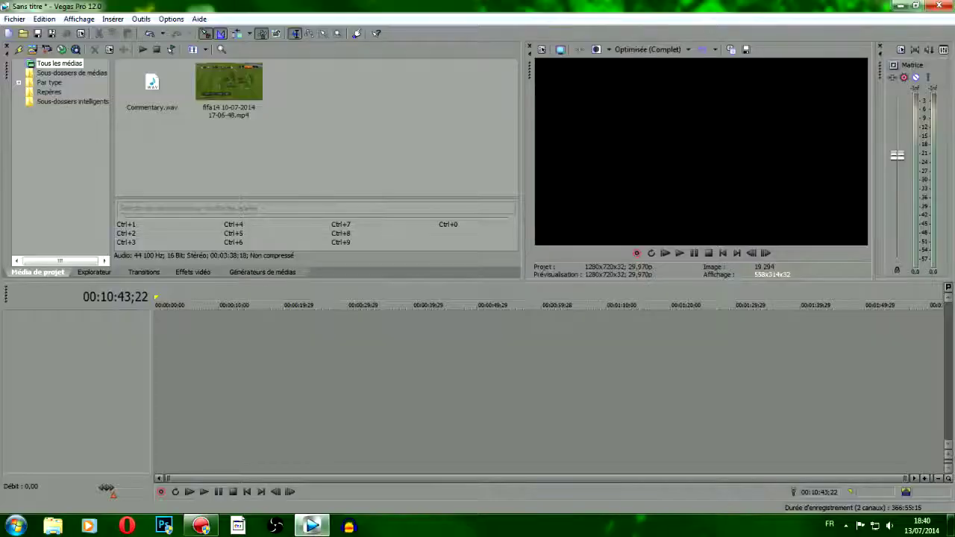
click(224, 80)
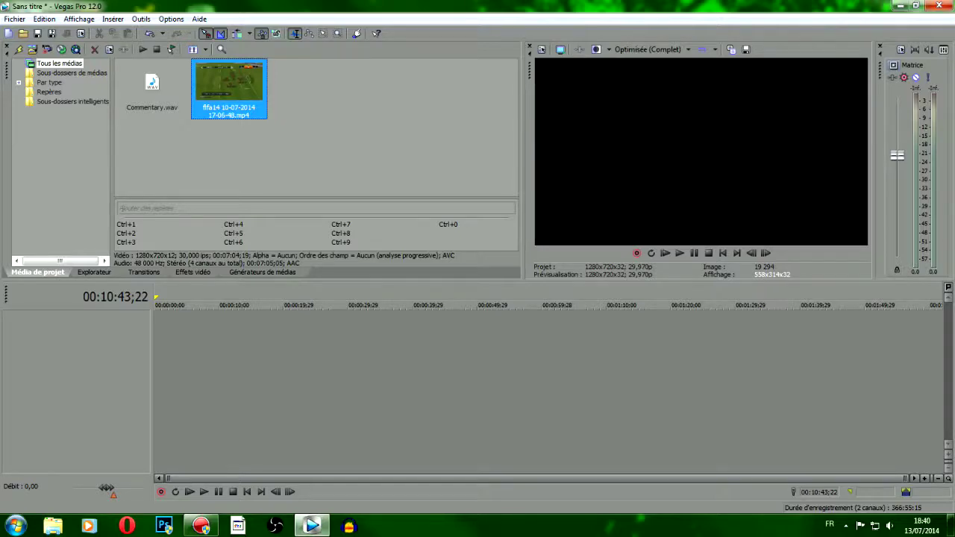
drag(0, 93, 799, 98)
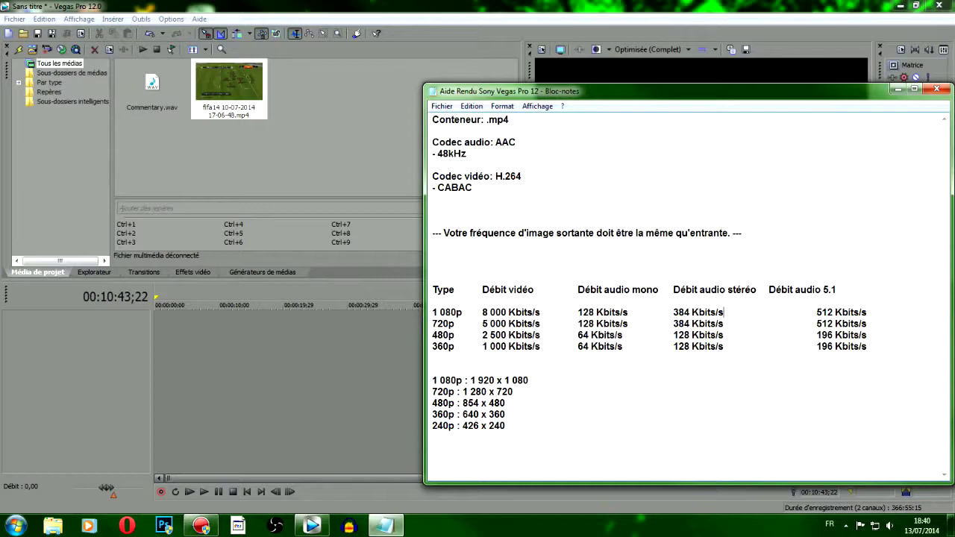
drag(593, 90, 0, 83)
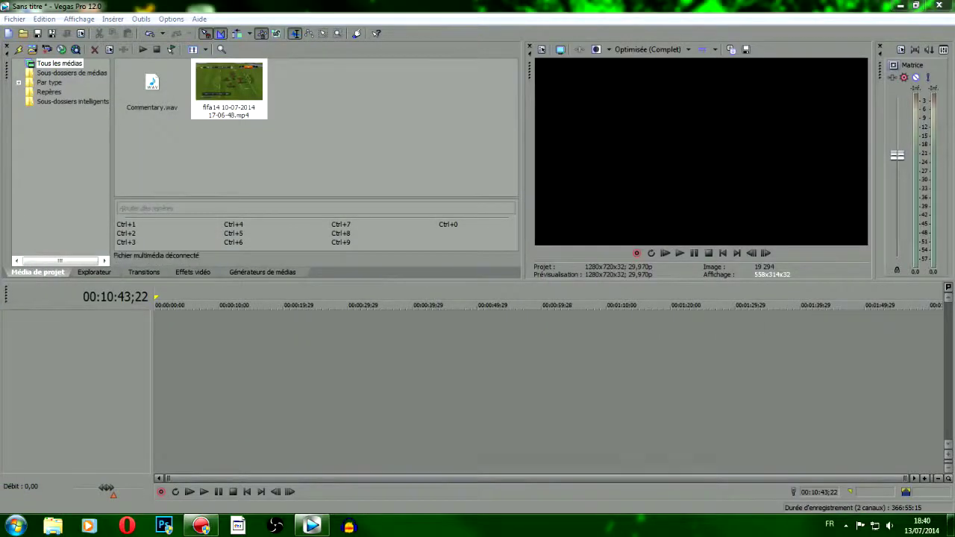
click(221, 110)
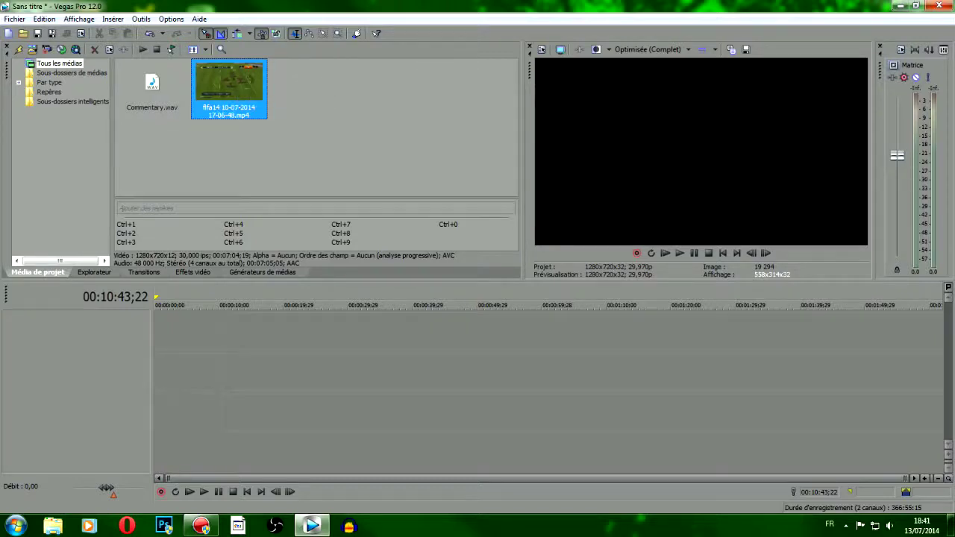
drag(229, 86, 171, 328)
click(609, 214)
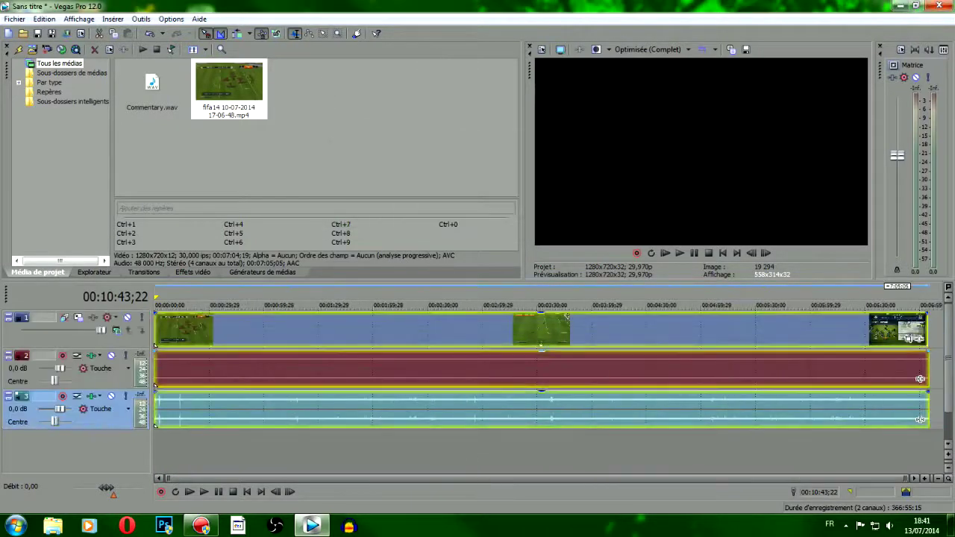
right_click(235, 412)
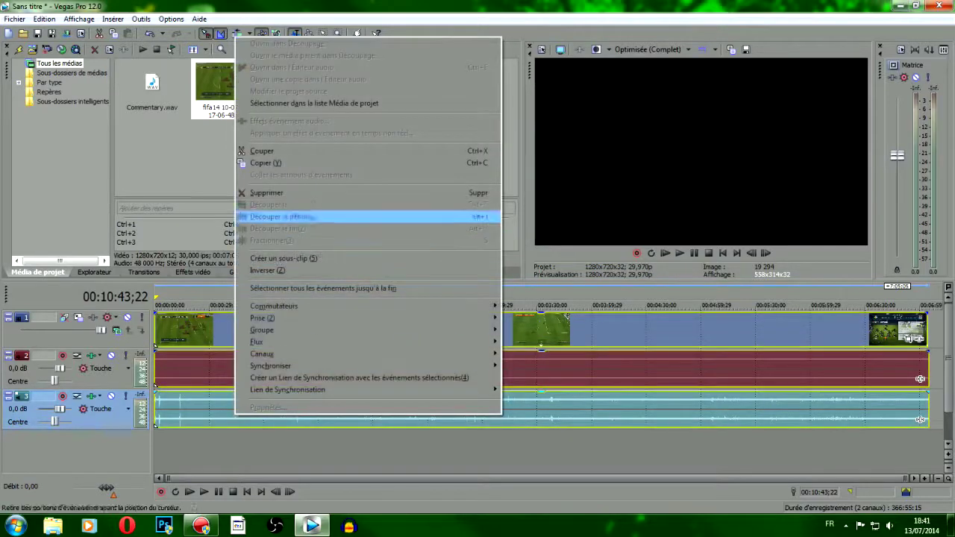
click(240, 192)
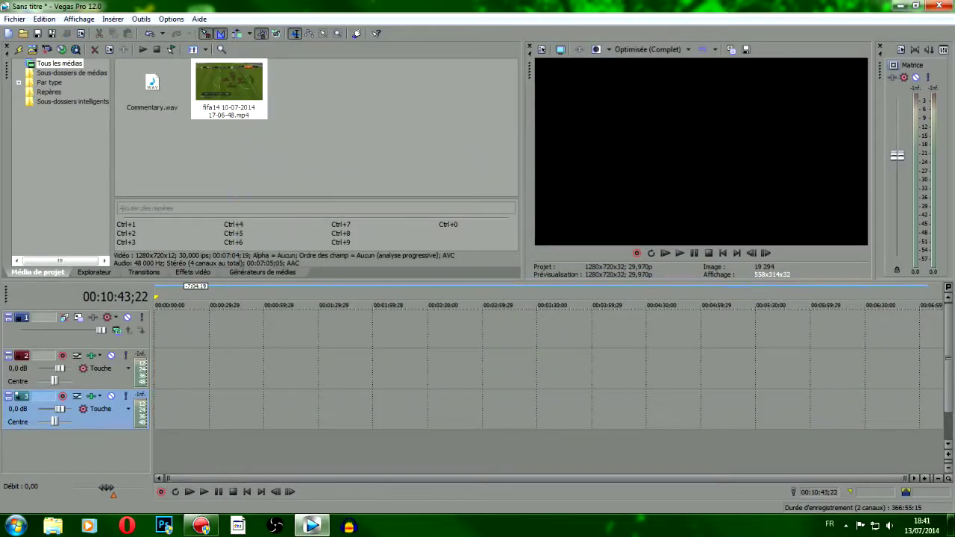
key(ctrl+z)
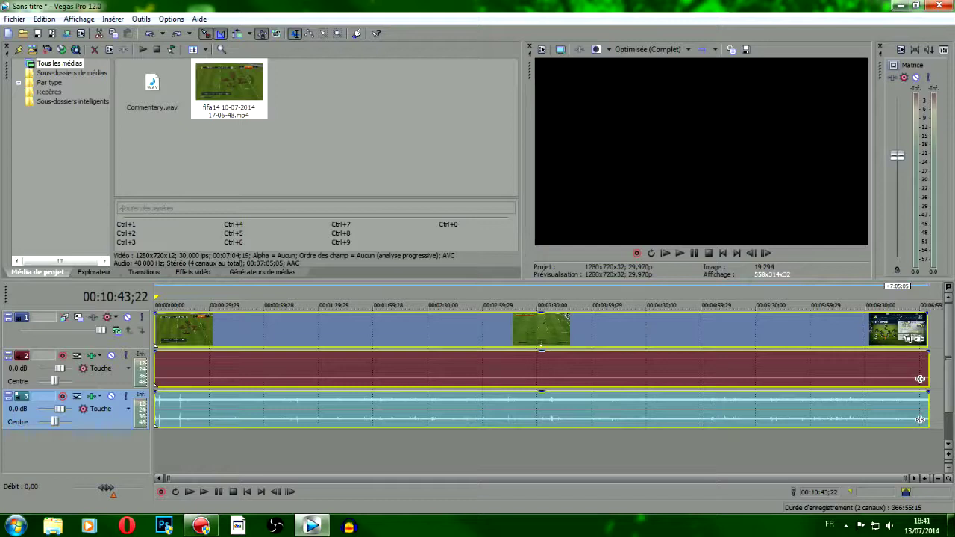
Delete track 3, the second audio track of the fifa14 clip
right_click(118, 421)
click(161, 220)
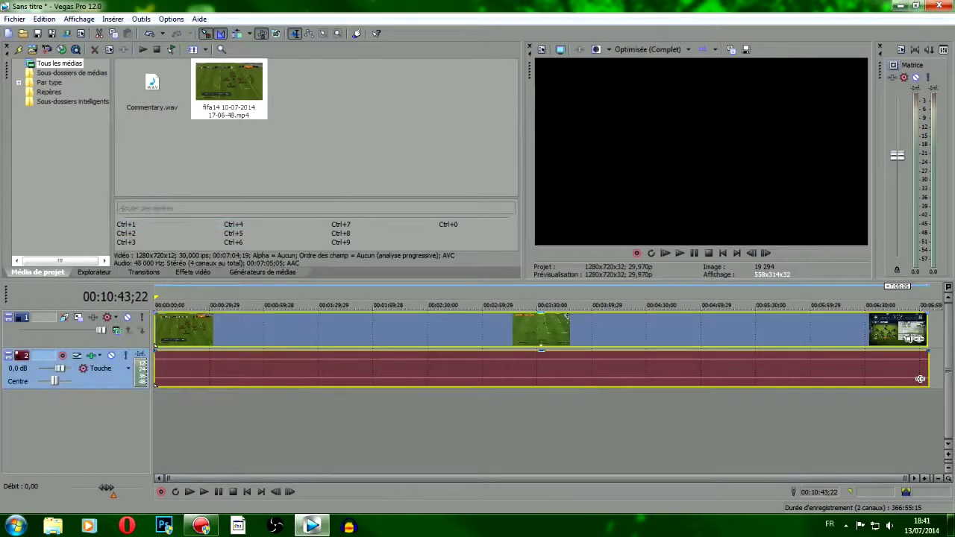
Add Commentary.wav on a new track from the timeline start and trim the fifa14 clip to end with it
key(Left)
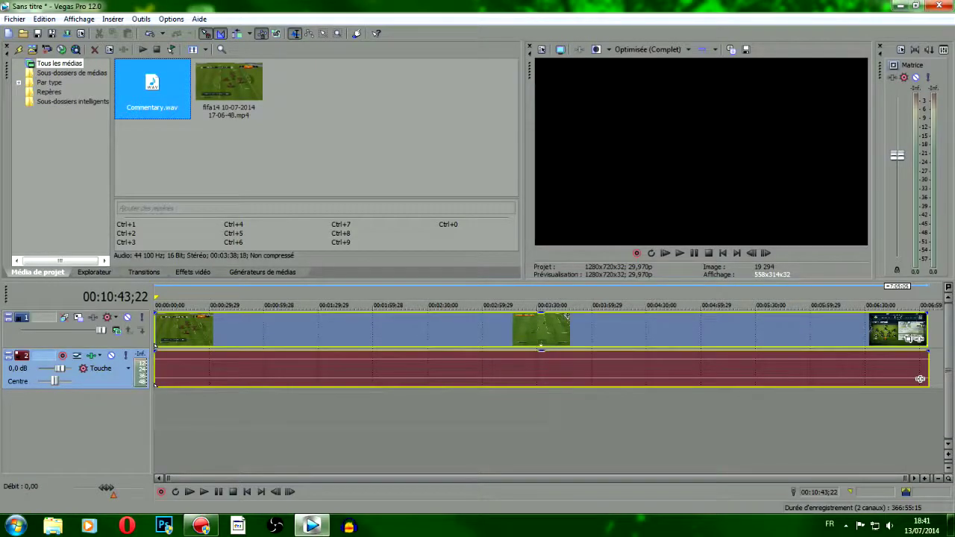
drag(920, 379, 543, 419)
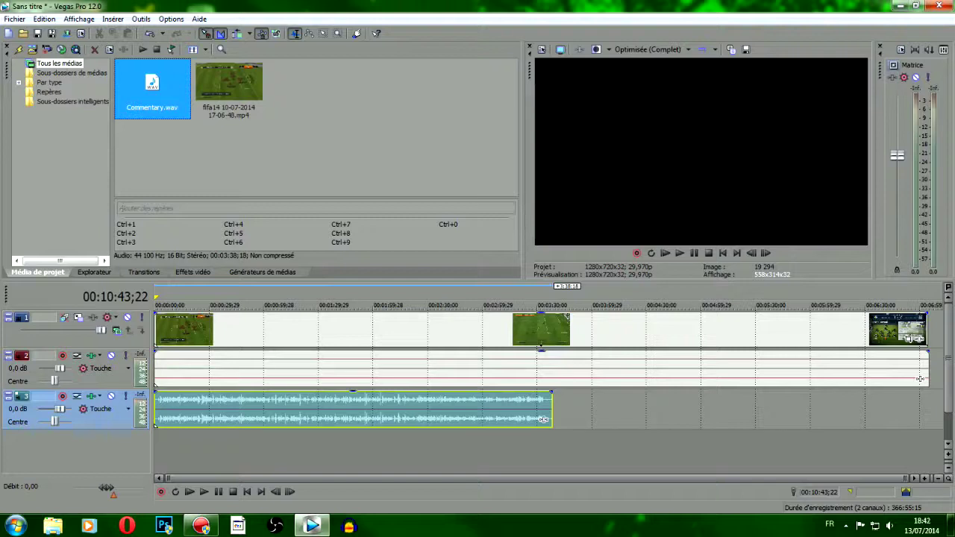
click(919, 379)
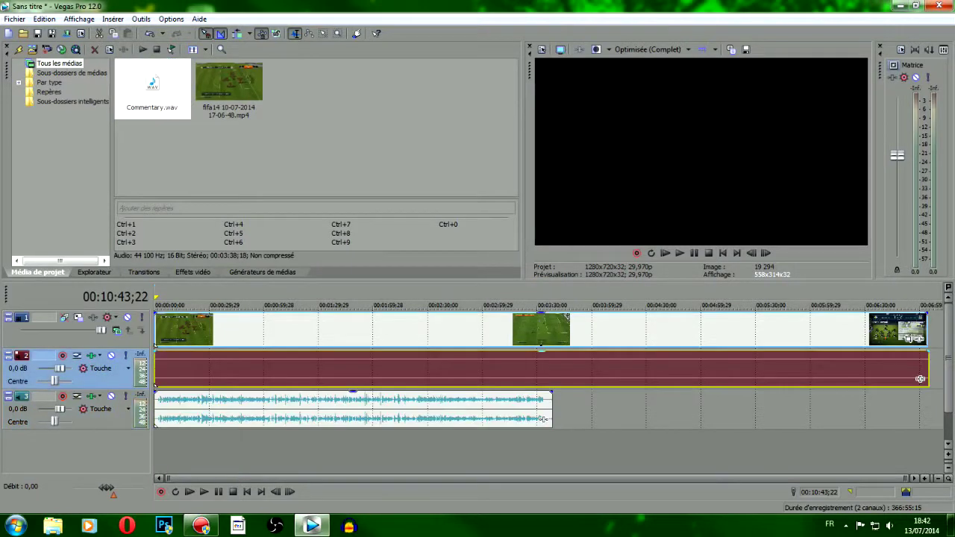
drag(919, 379, 543, 379)
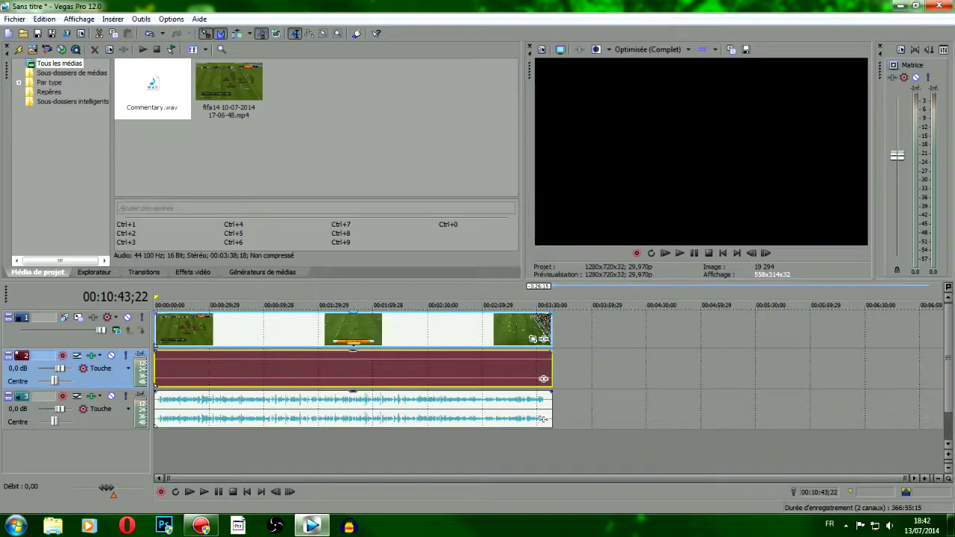
In the video event's properties, set resampling to Désactiver le rééchantillonnage and turn off Conserver les proportions
click(242, 328)
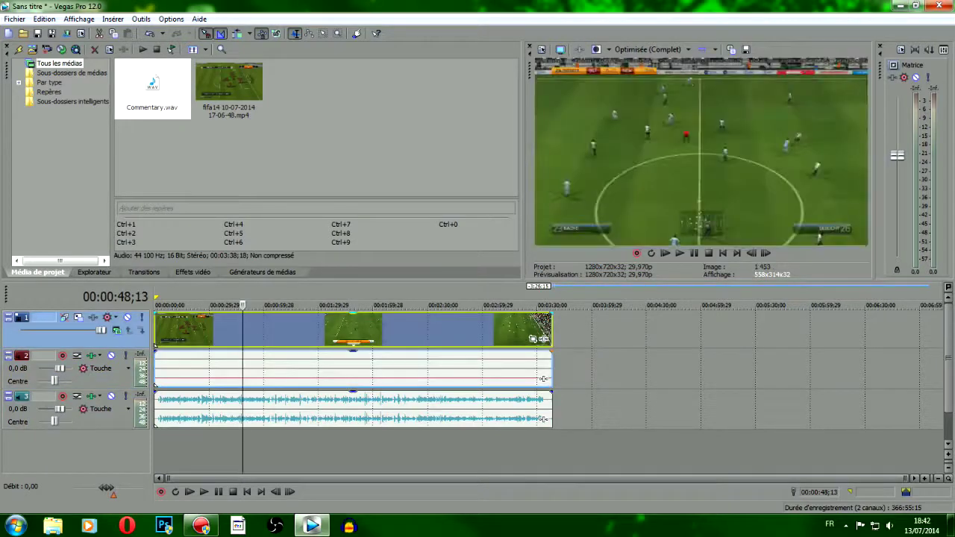
right_click(285, 329)
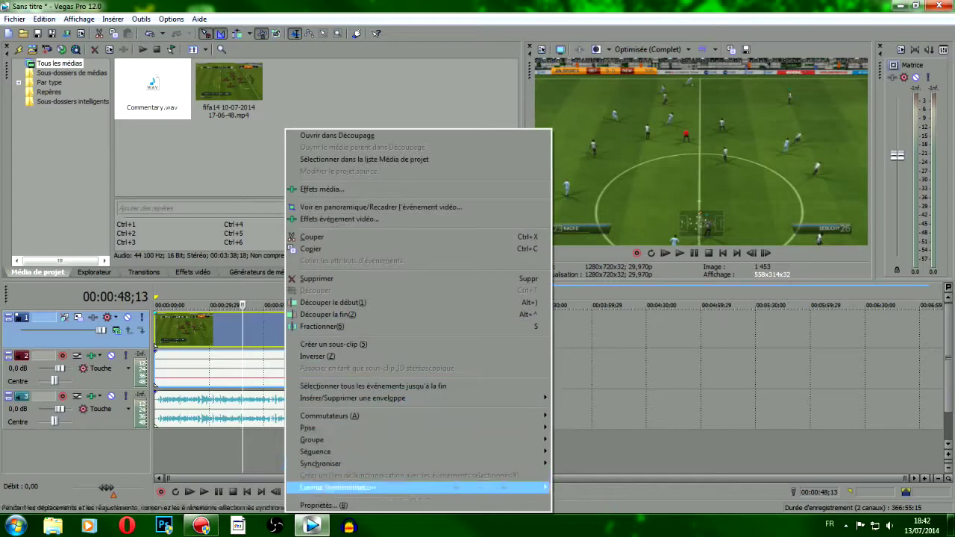
click(335, 505)
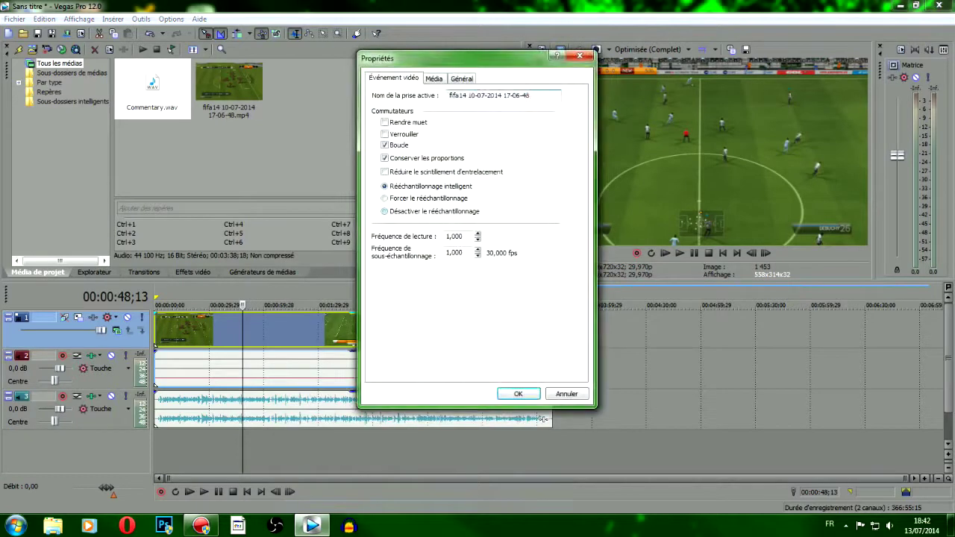
click(385, 212)
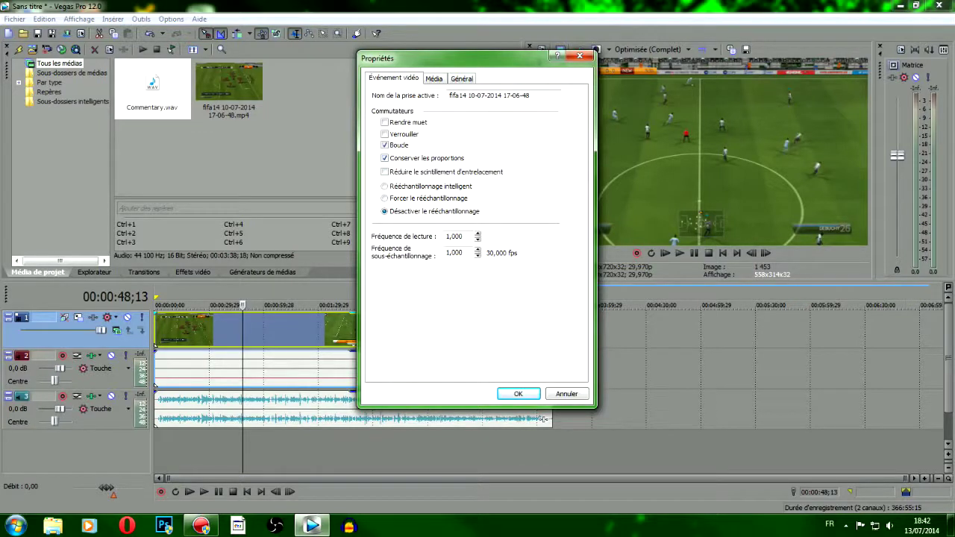
drag(548, 58, 443, 67)
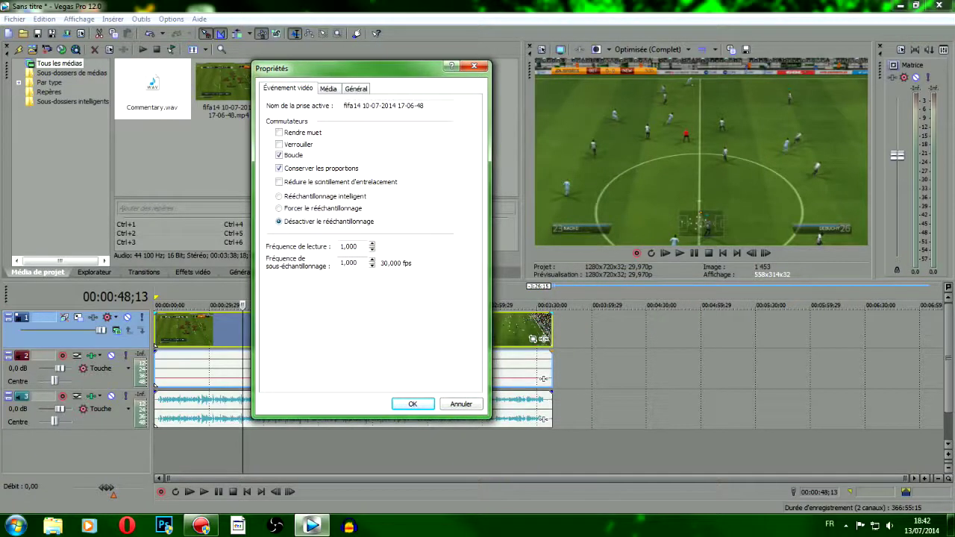
click(279, 168)
drag(386, 65, 492, 51)
key(Return)
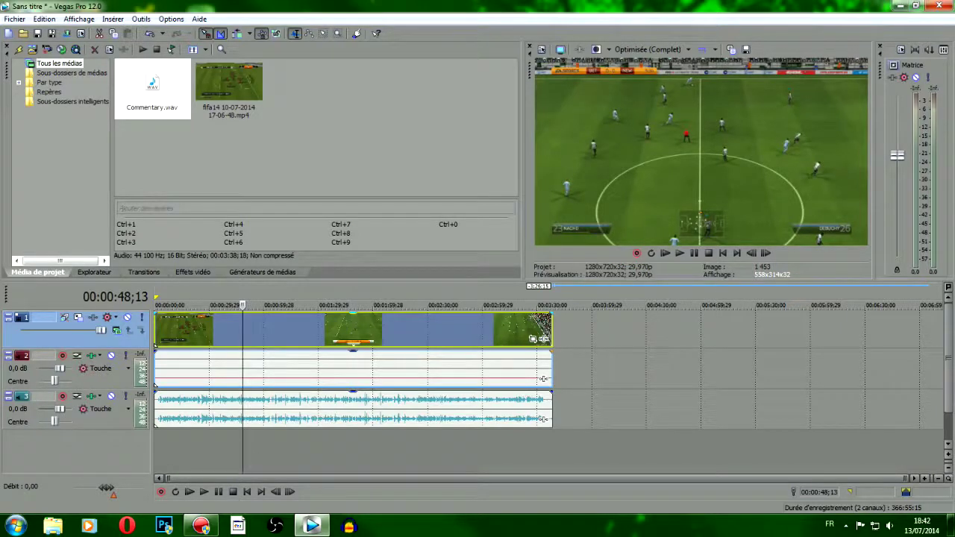
Set the loop region to the full length of the trimmed clip and open the Rendre en tant que dialog
double_click(543, 378)
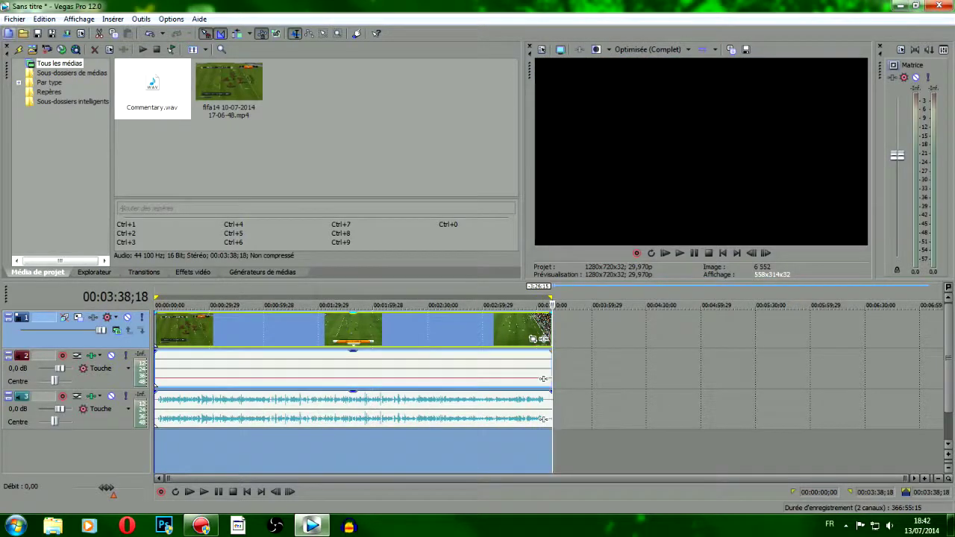
click(15, 19)
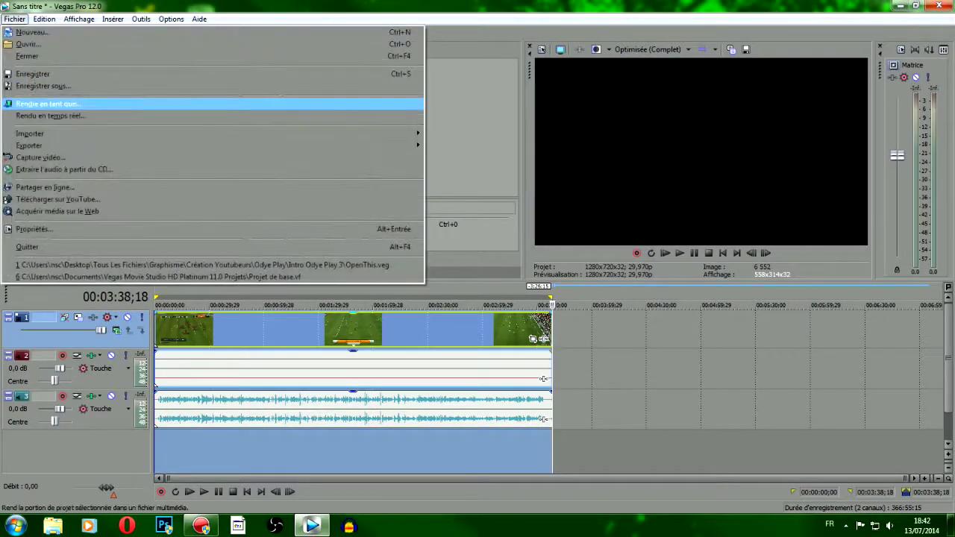
click(74, 103)
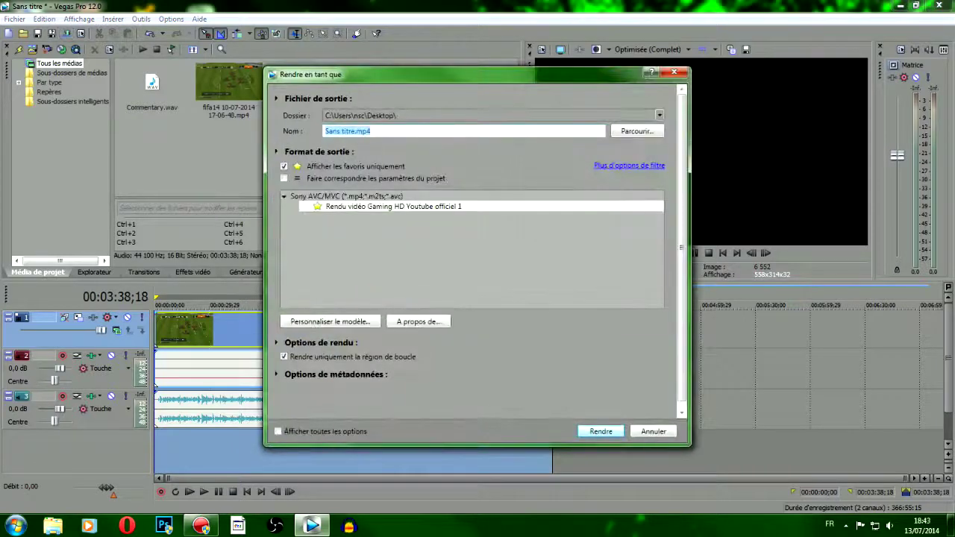
click(393, 206)
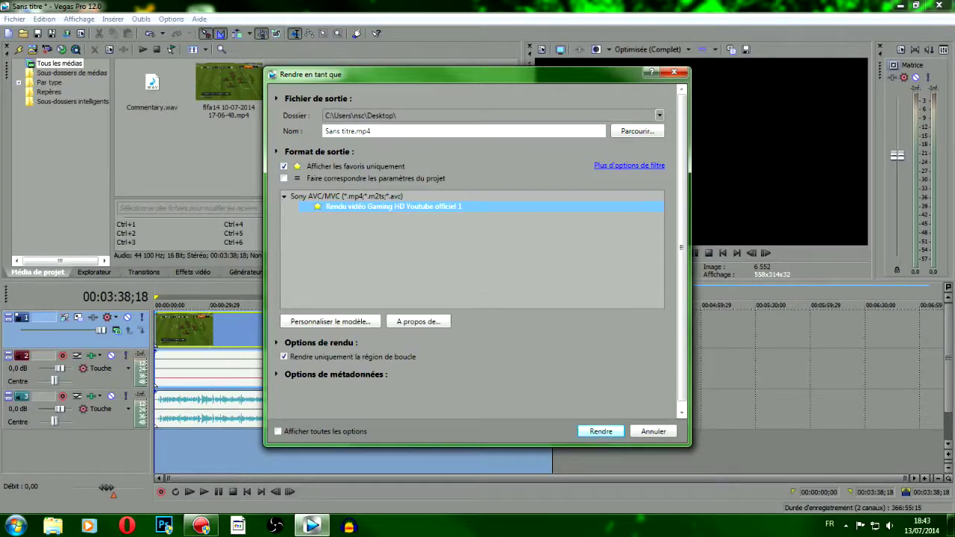
click(346, 196)
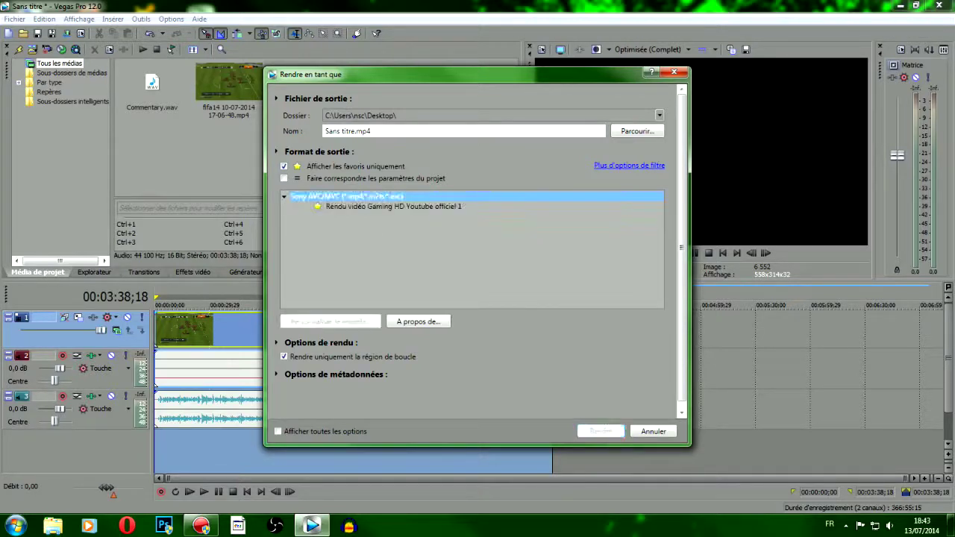
key(Left)
click(283, 166)
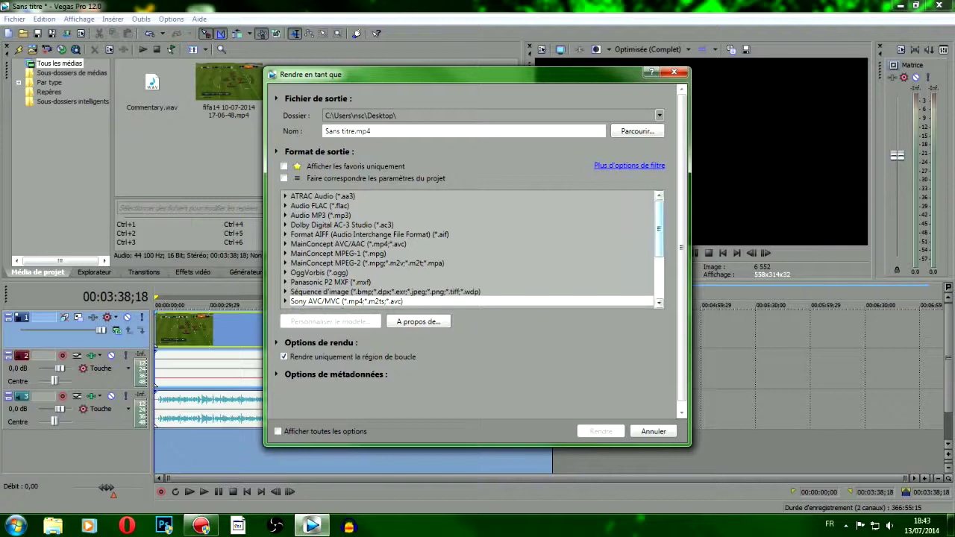
scroll(471, 249, down, 2)
scroll(472, 250, down, 2)
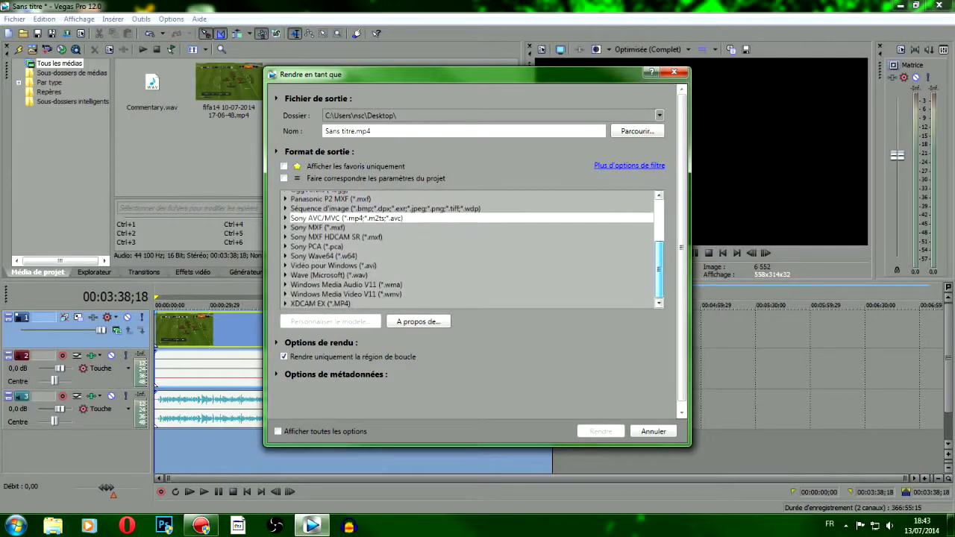
scroll(471, 249, up, 2)
scroll(471, 249, down, 2)
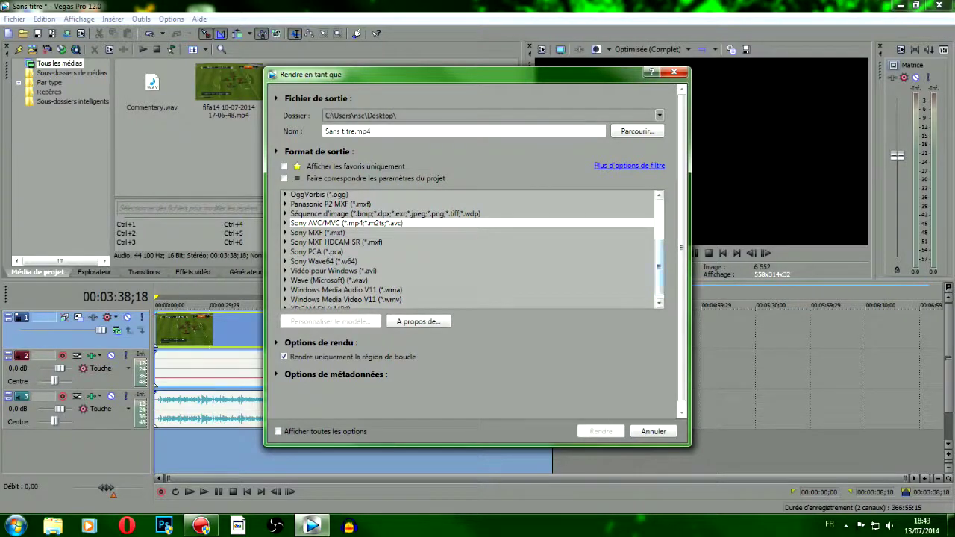
scroll(471, 250, up, 2)
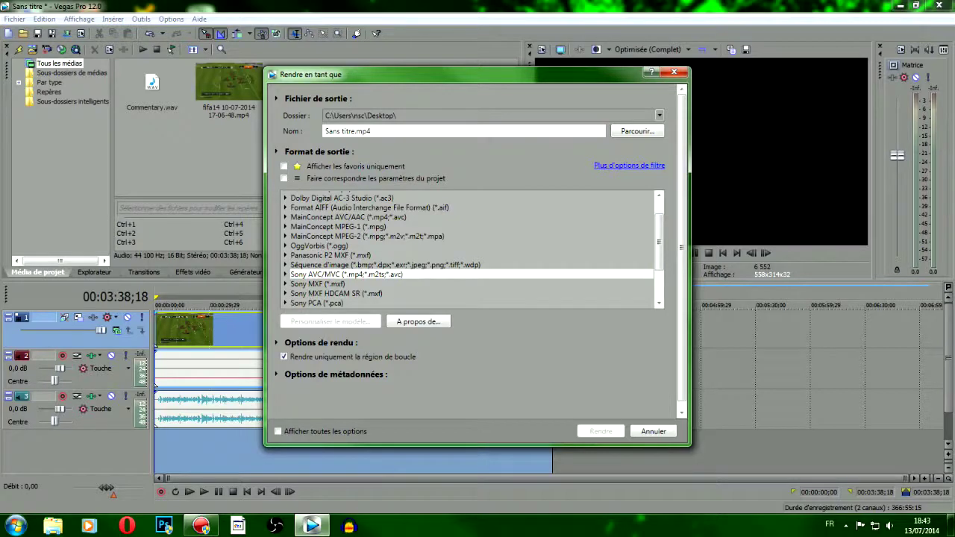
click(346, 273)
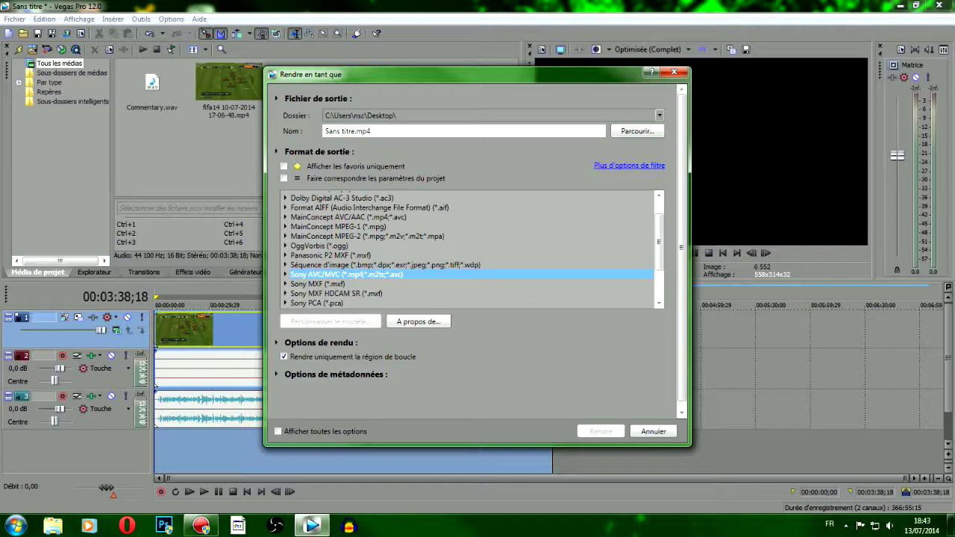
key(Right)
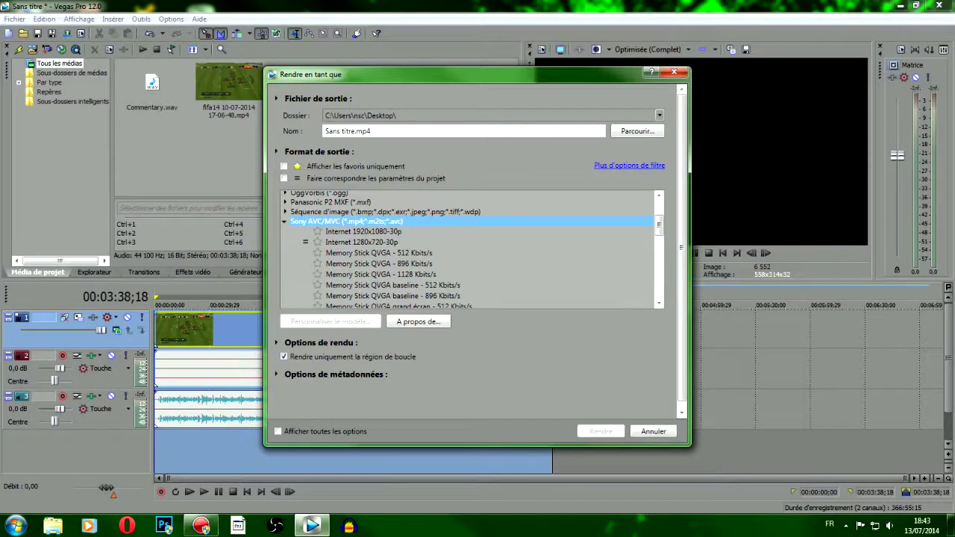
click(379, 253)
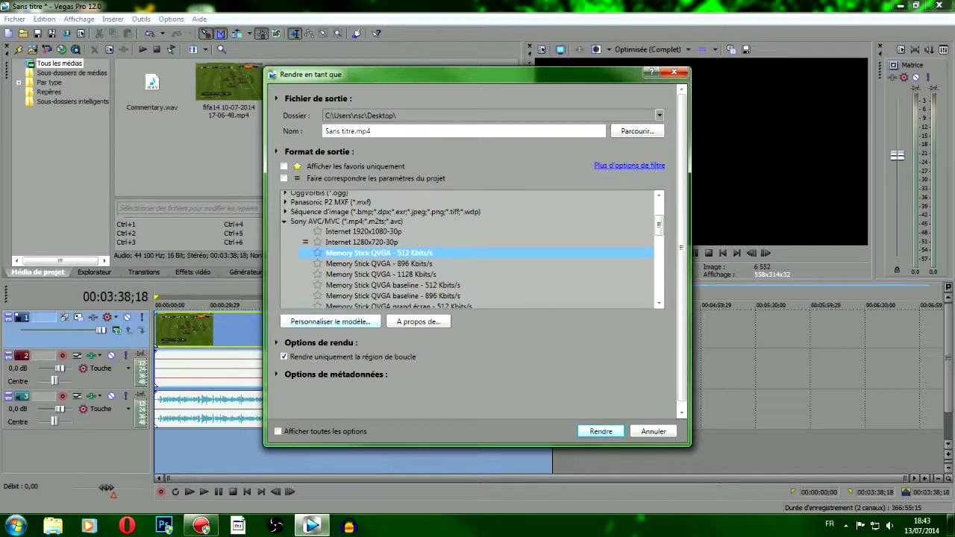
click(330, 321)
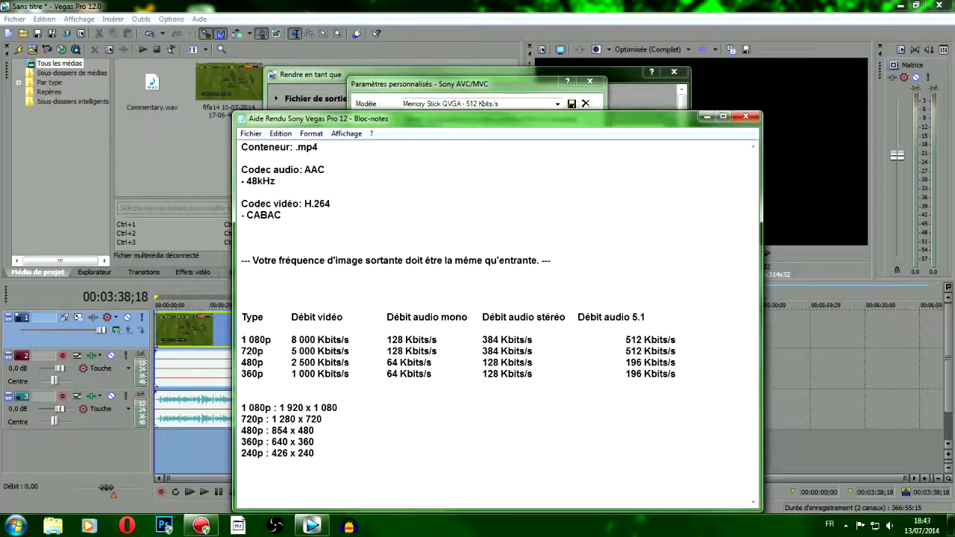
drag(506, 87, 478, 88)
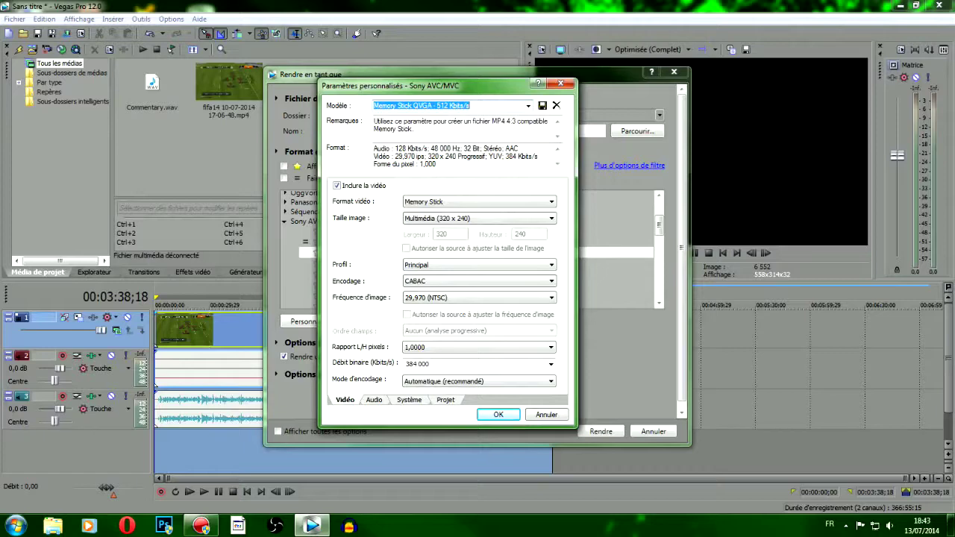
click(560, 84)
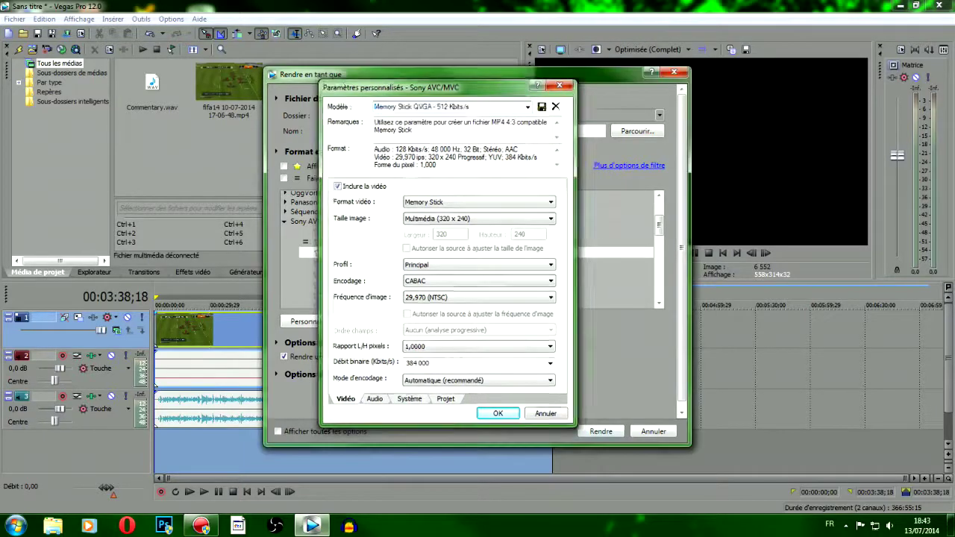
click(673, 72)
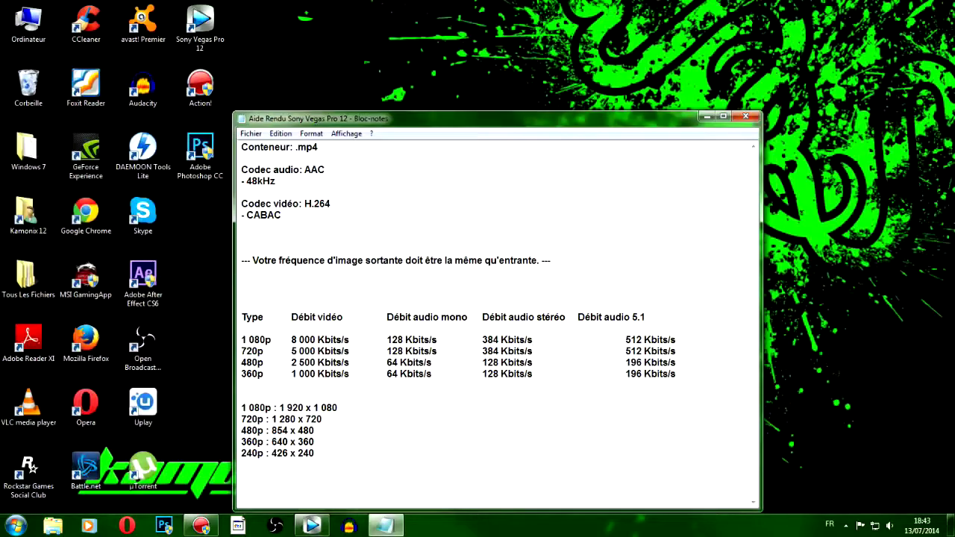
click(746, 116)
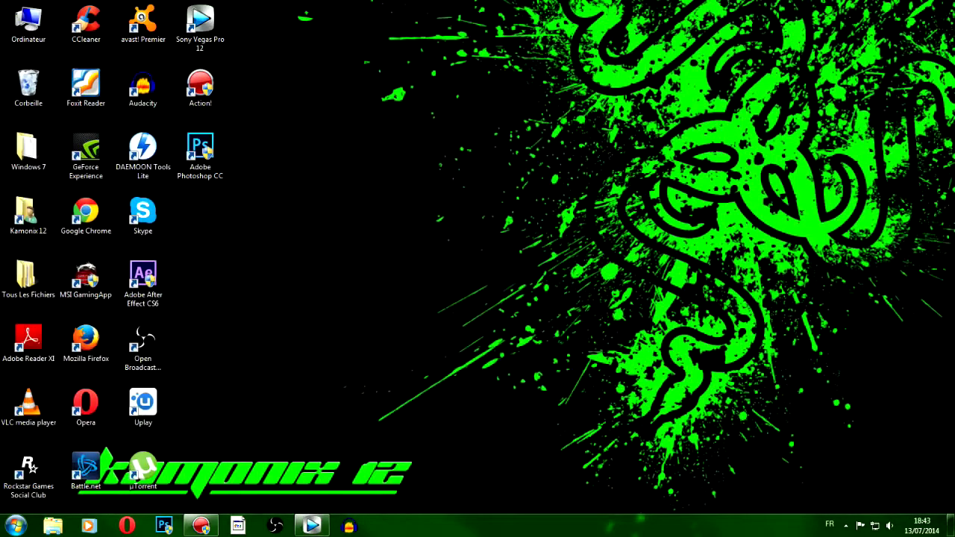
Return to Vegas Pro, reopen Rendre en tant que with all formats listed, and customize the Sony AVC/MVC template Memory Stick QVGA - 512 Kbits/s
click(312, 525)
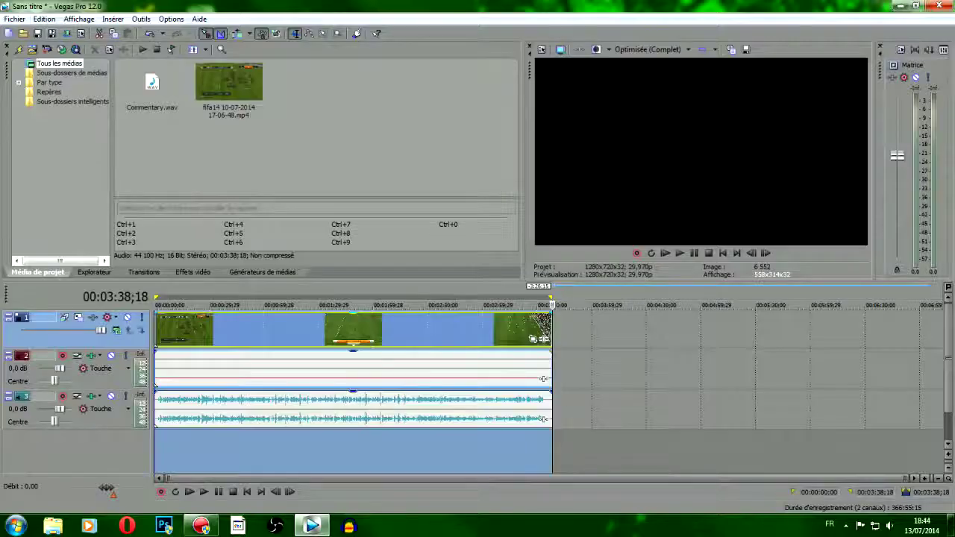
click(67, 34)
click(284, 196)
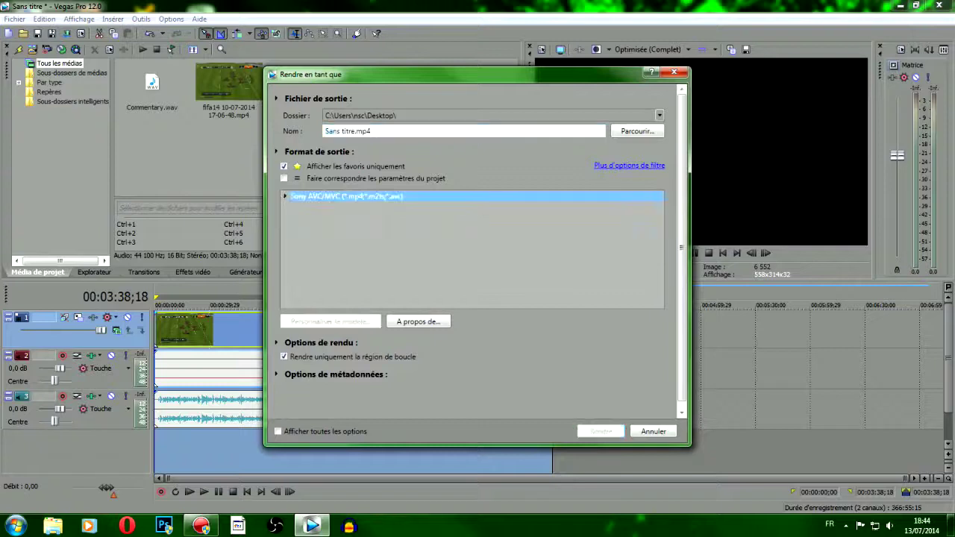
click(284, 166)
click(285, 301)
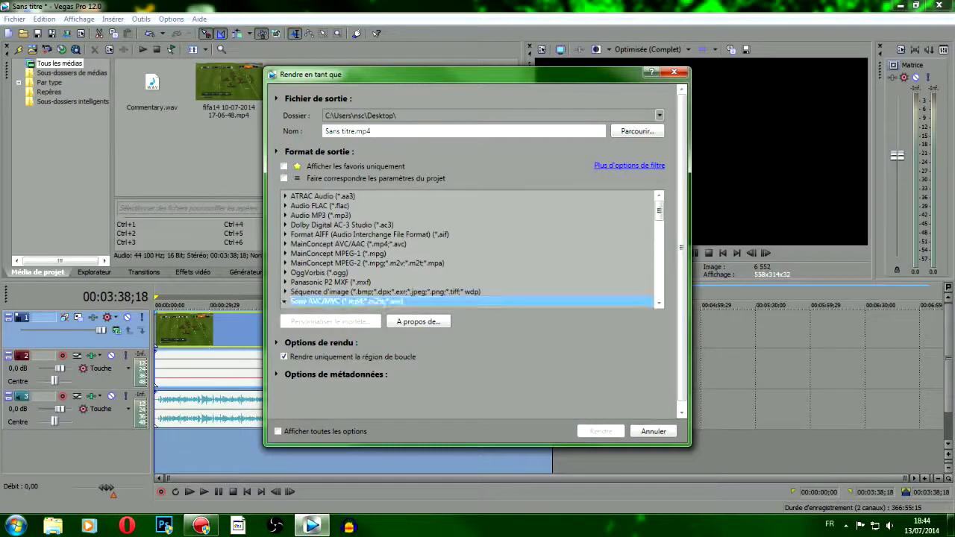
drag(659, 211, 659, 229)
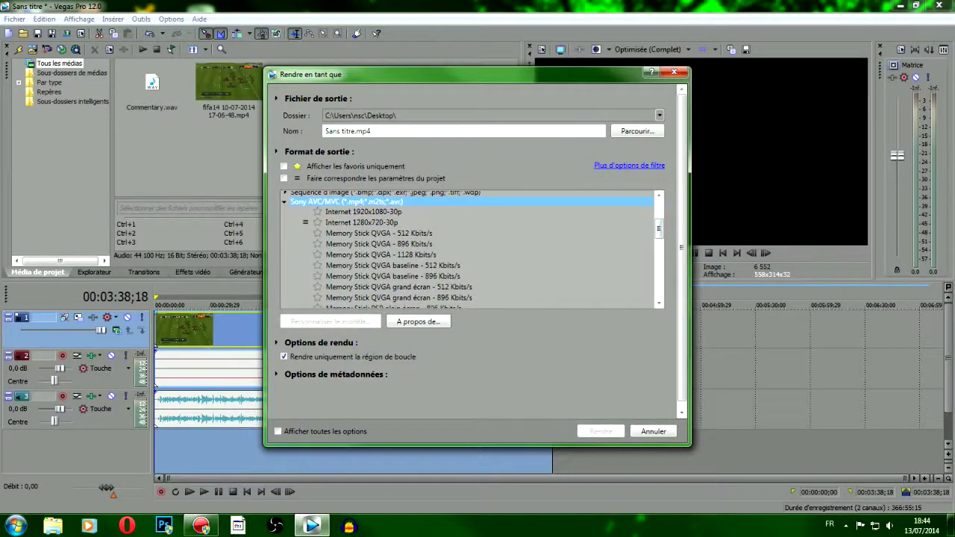
click(379, 232)
click(329, 322)
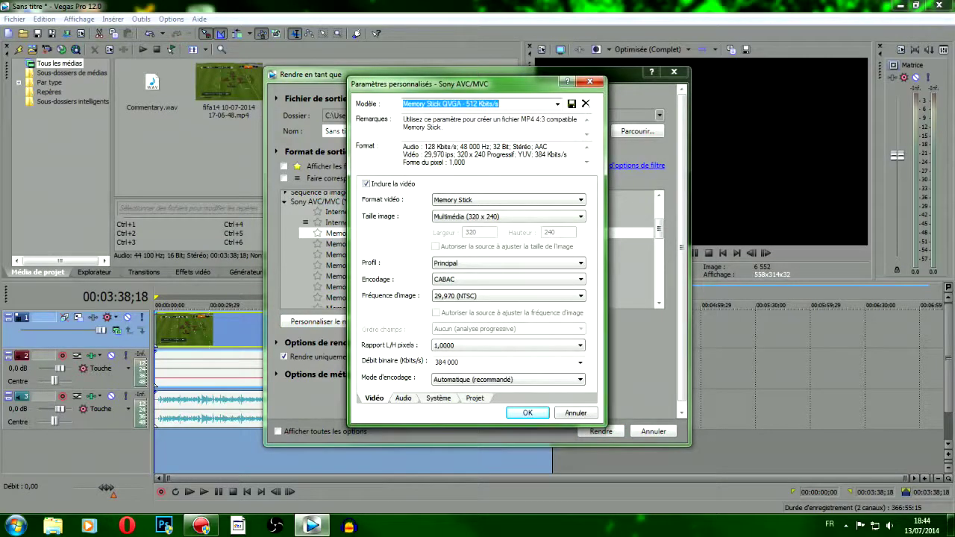
Set the template's video format to AVC and its image size to Haute définition (1280 x 720)
click(508, 199)
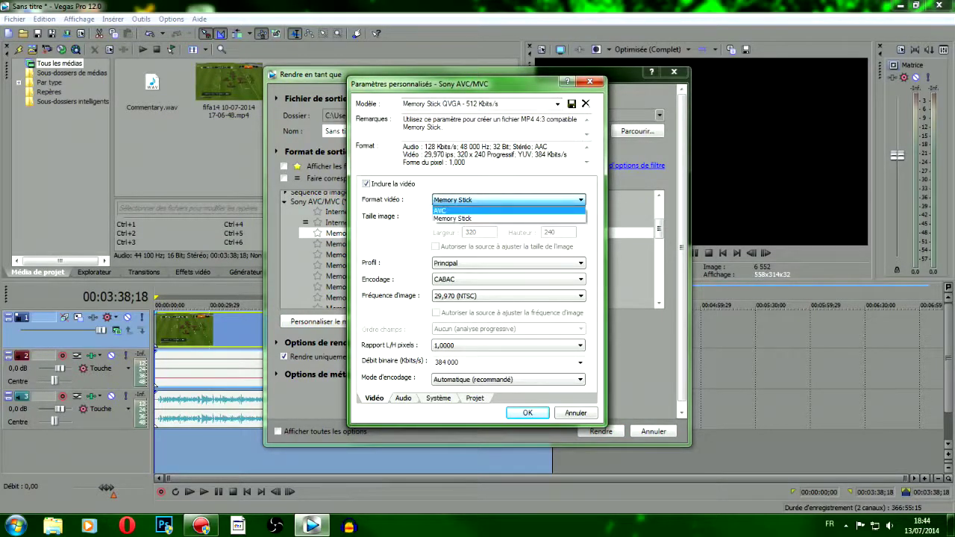
key(Return)
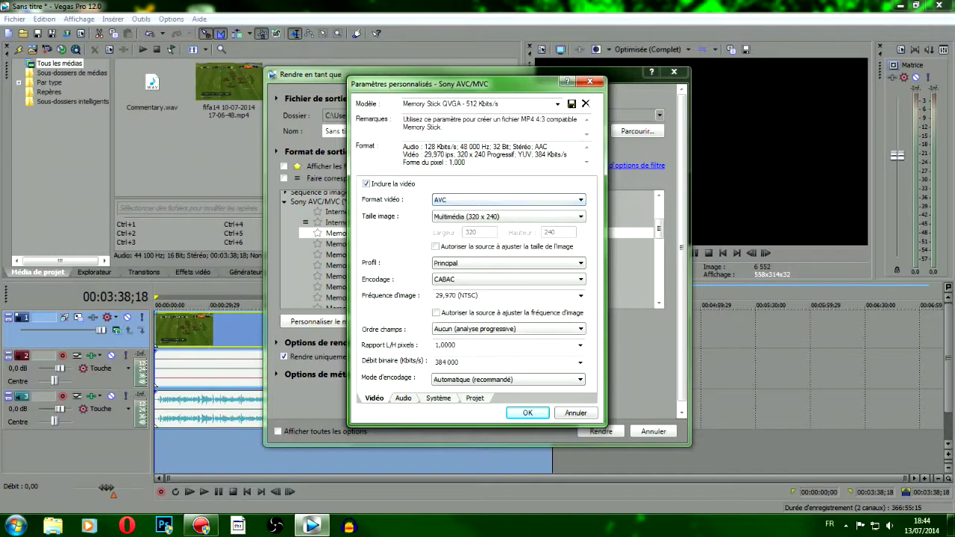
key(alt+Down)
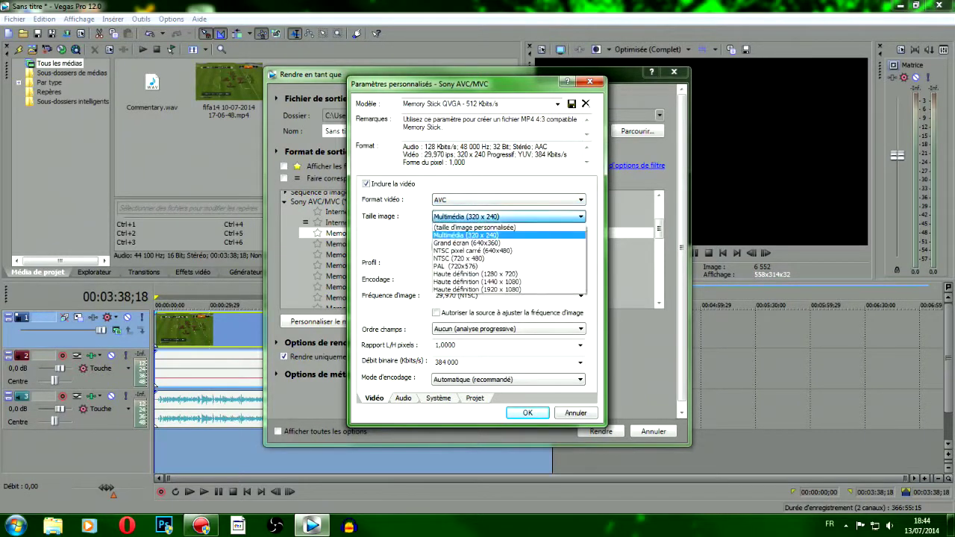
key(Down)
key(Down)
key(Down)
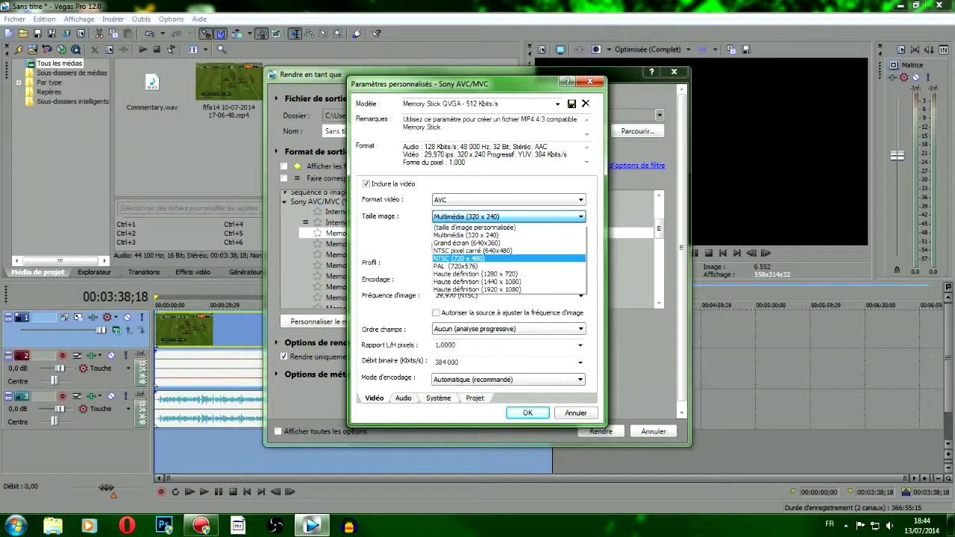
key(Down)
key(Down)
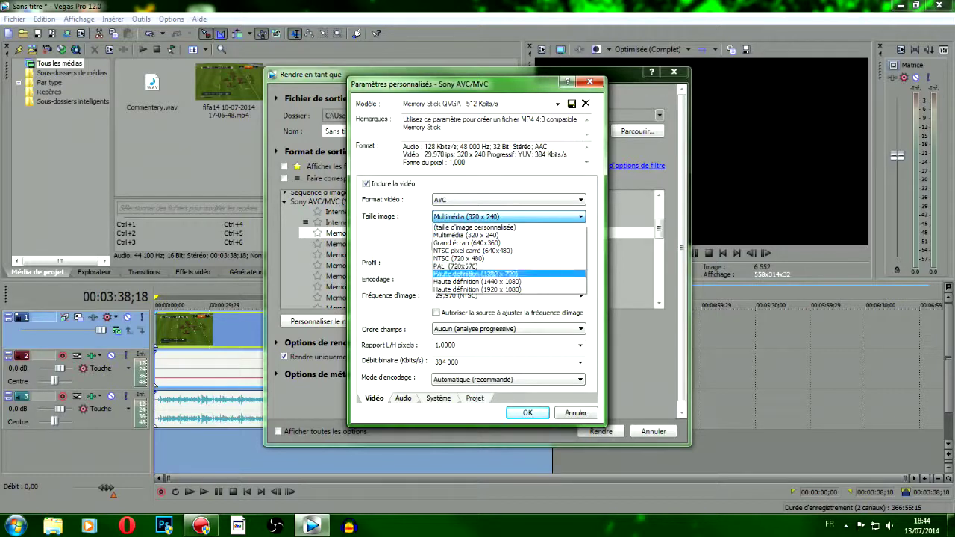
key(Down)
key(Down)
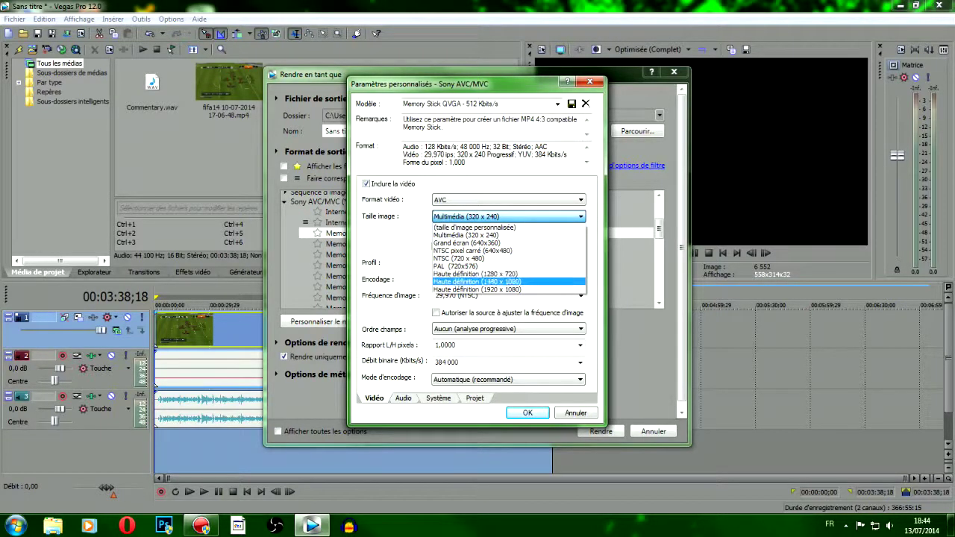
key(Up)
key(Up)
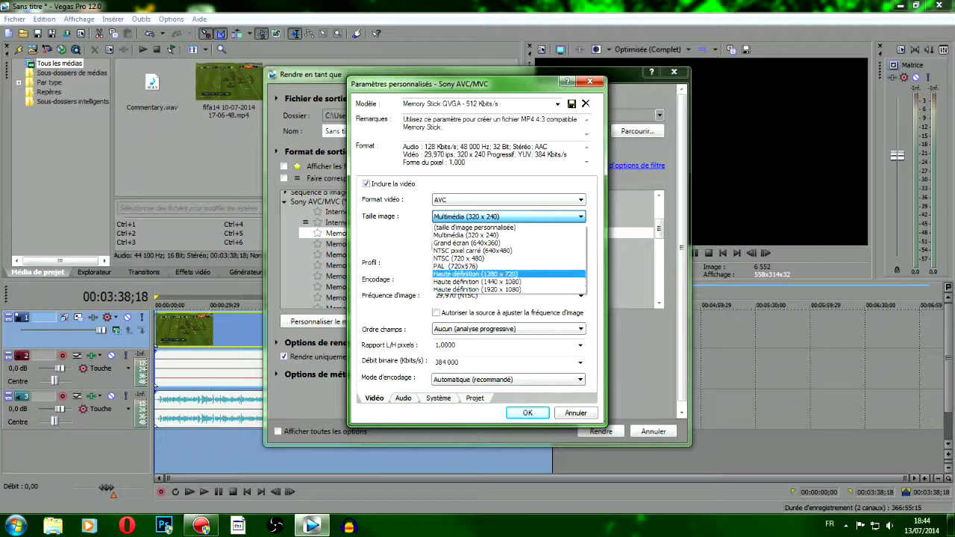
key(Return)
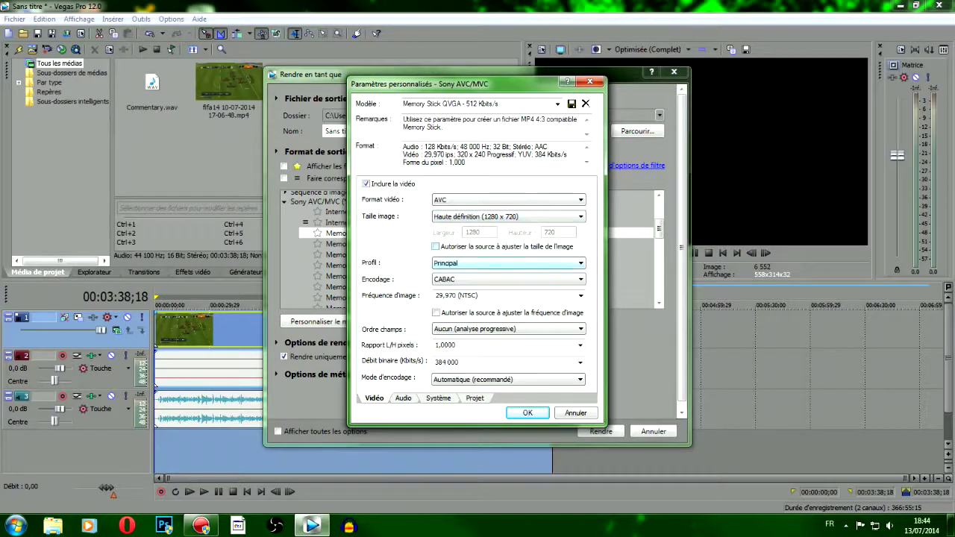
Keep the Principal profile and CABAC encoding, and set the template's frame rate to 30
click(509, 263)
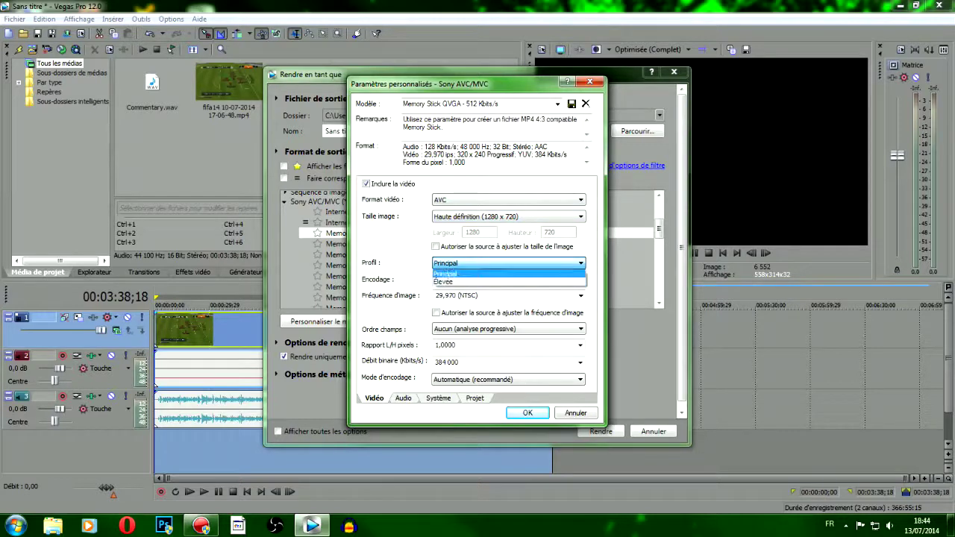
click(445, 274)
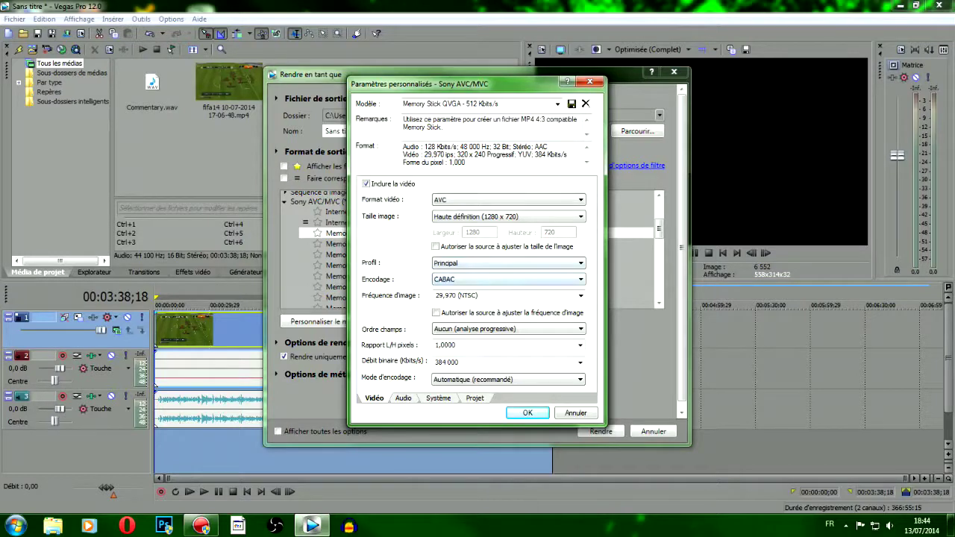
click(507, 280)
click(508, 280)
key(Tab)
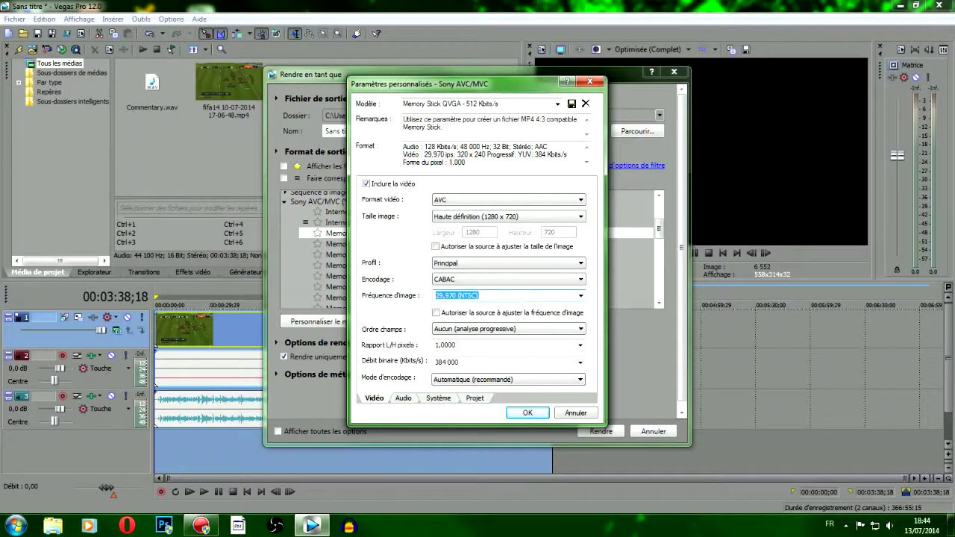
text(30)
click(404, 398)
click(375, 398)
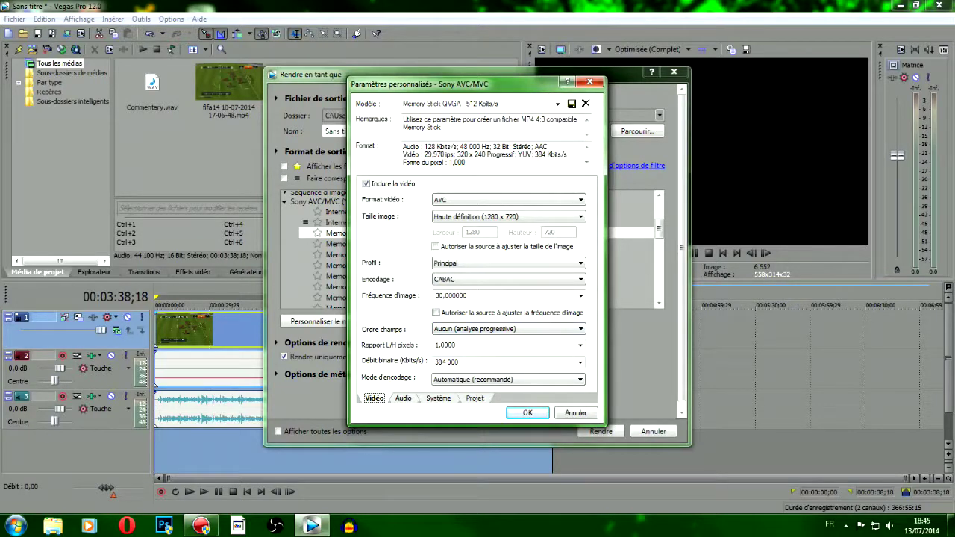
Consult the recommended video and audio bitrates in the Aide Rendu Sony Vegas Pro 12 notes and close them
click(448, 363)
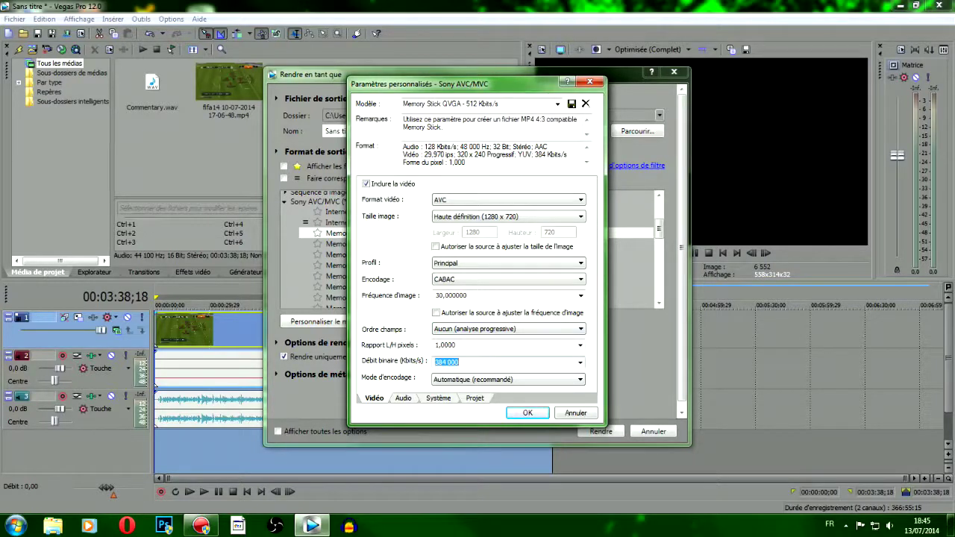
drag(328, 89, 930, 71)
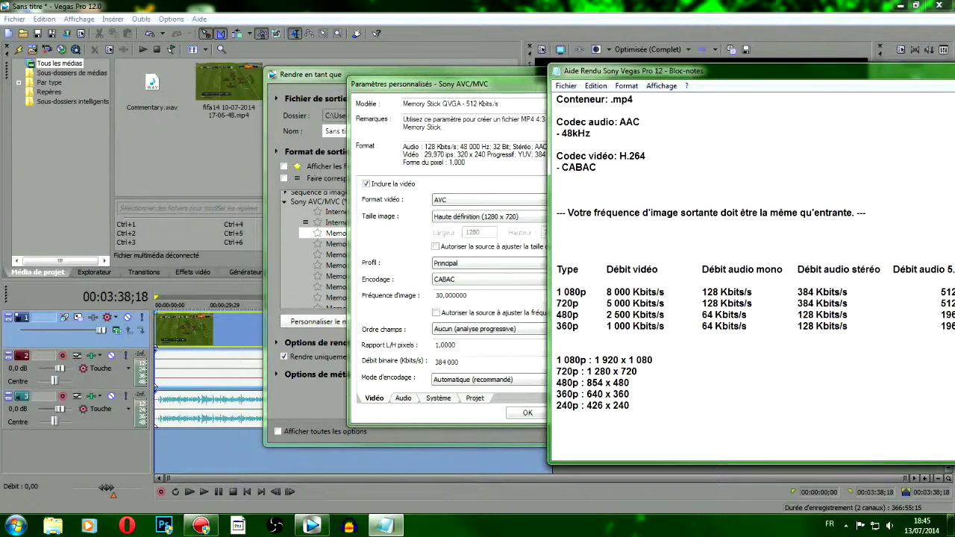
click(848, 291)
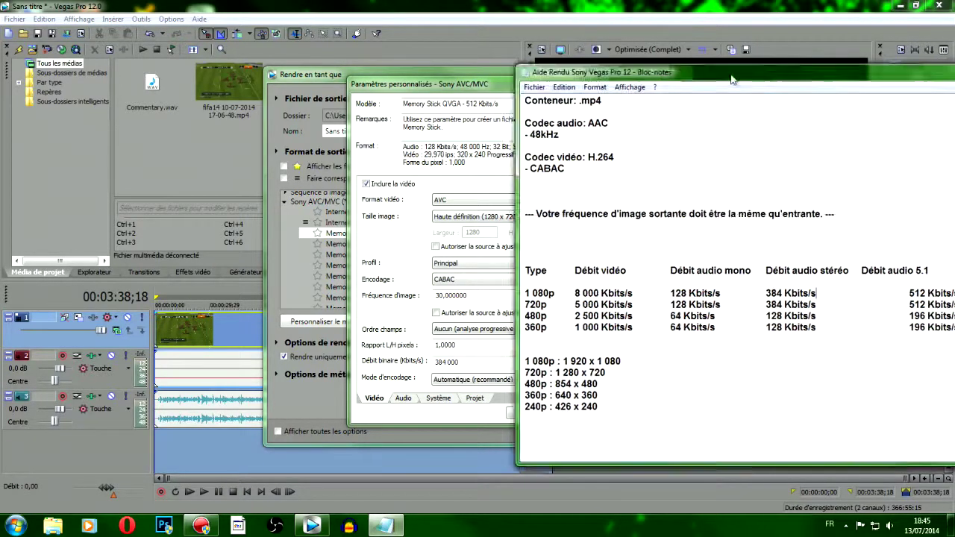
key(alt+F4)
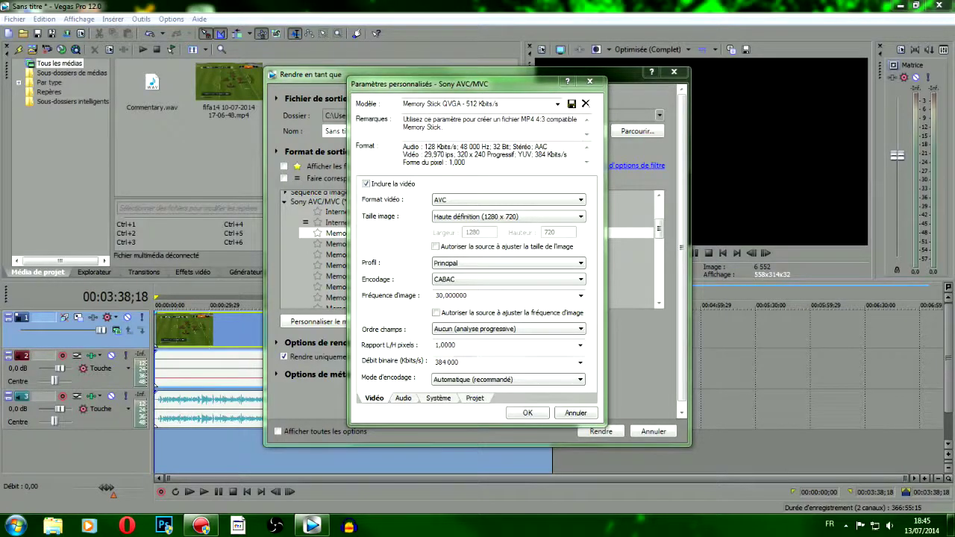
Set the template's video bitrate to 5 000 000 and keep the encoding mode on Automatique (recommandé)
click(579, 363)
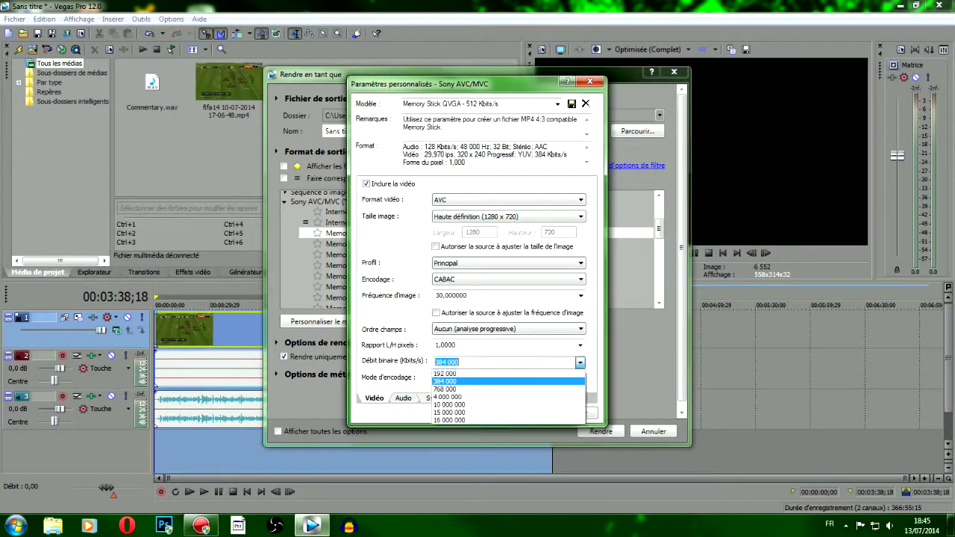
key(Escape)
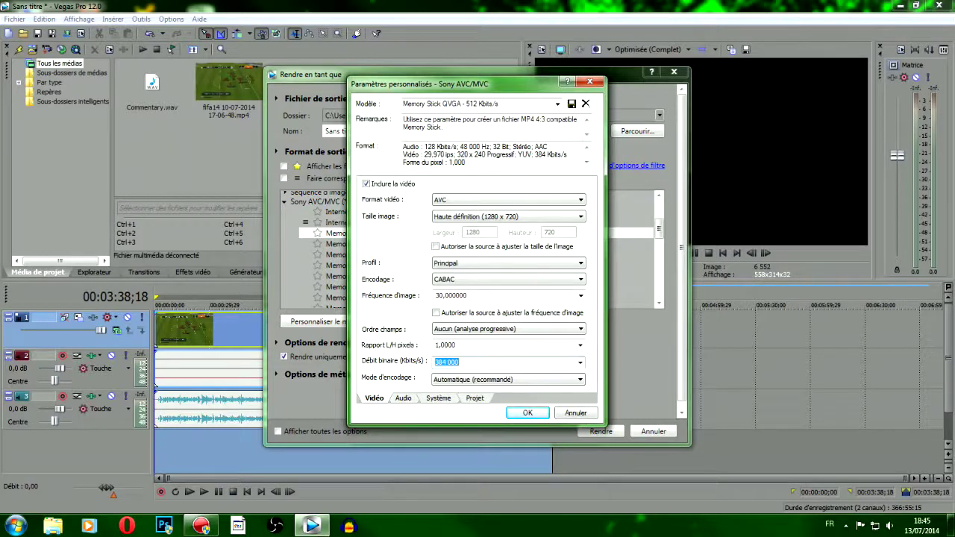
text(5000000)
key(ctrl+Tab)
key(ctrl+shift+Tab)
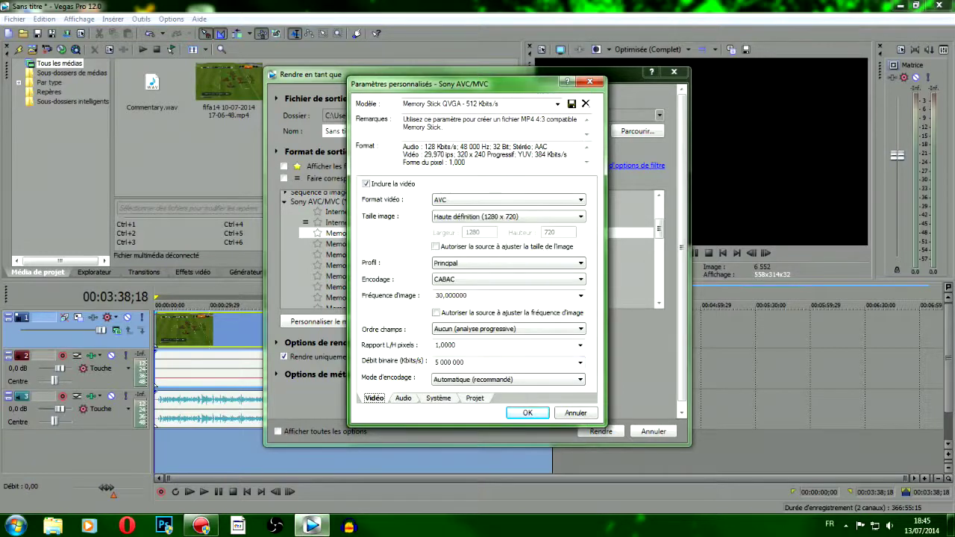
key(alt+Down)
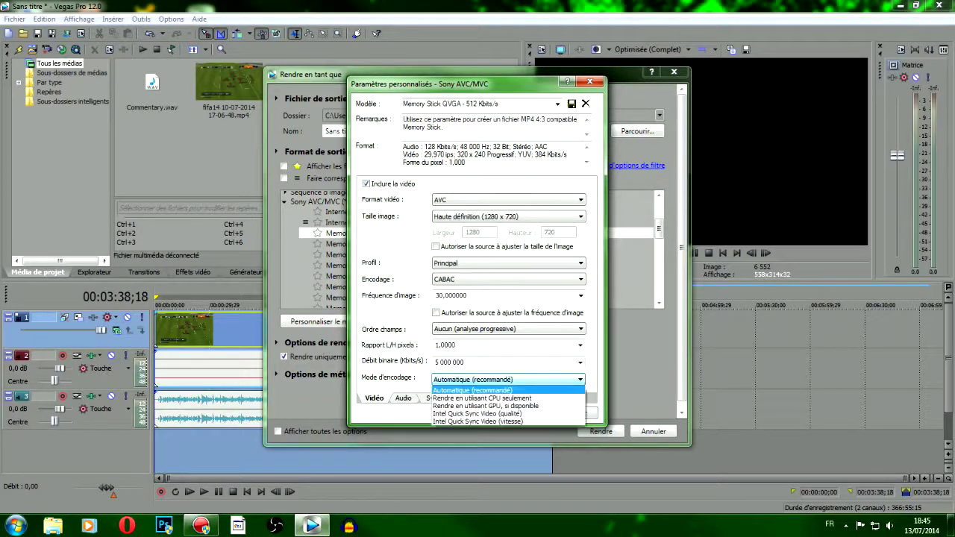
key(Escape)
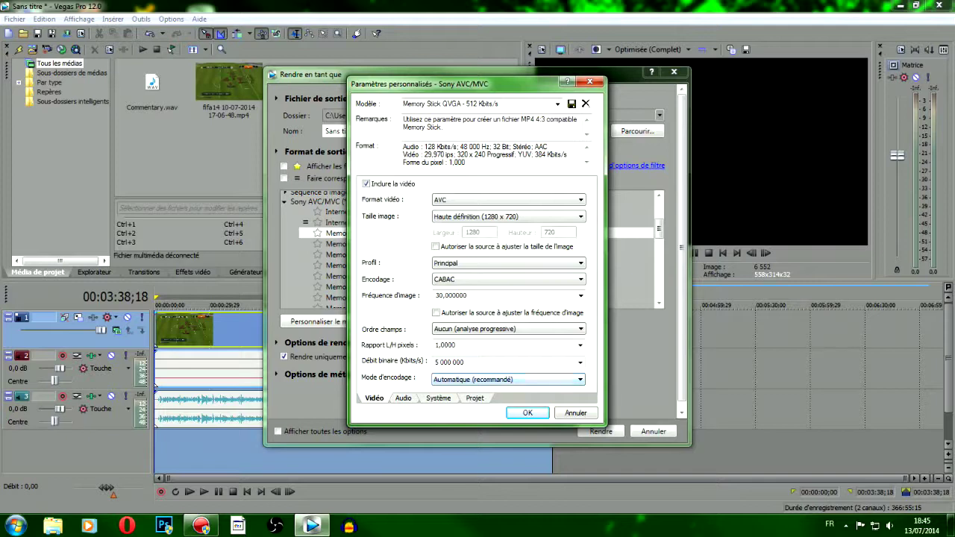
Keep the template's audio in AAC at 48 000 Hz and set its audio bitrate to 384 000
key(ctrl+Tab)
key(Tab)
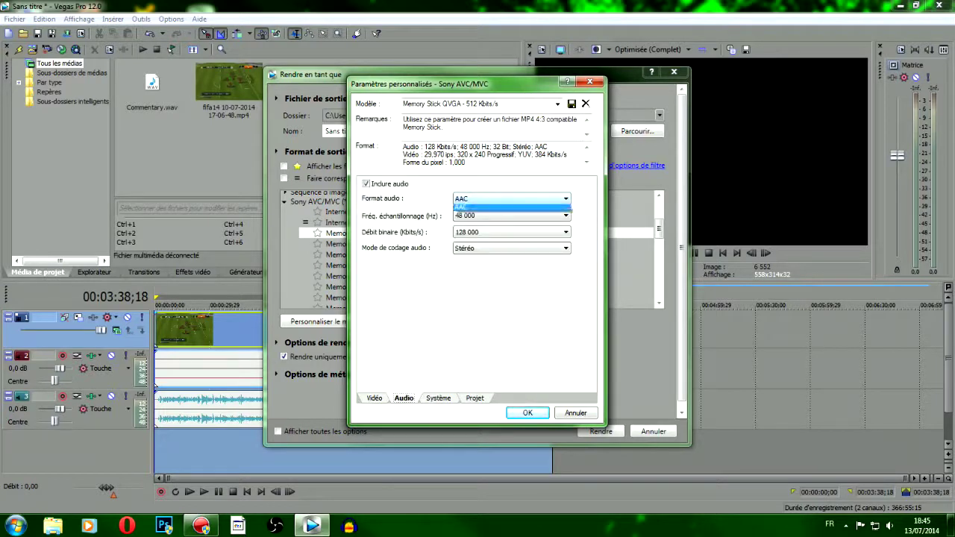
key(Tab)
key(alt+Down)
key(Return)
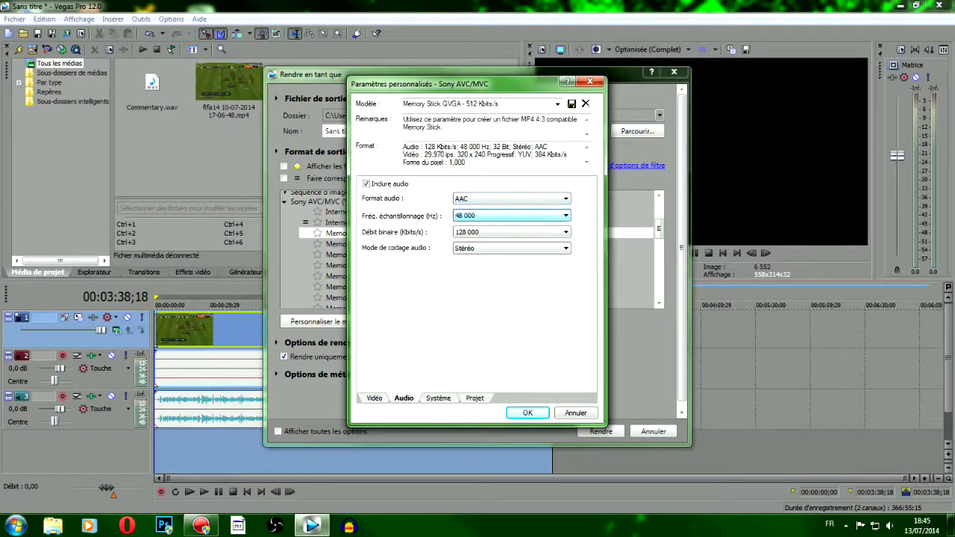
key(Tab)
key(alt+Down)
key(Down)
key(Down)
key(Down)
key(Down)
key(Down)
key(Down)
key(Down)
key(Down)
key(Down)
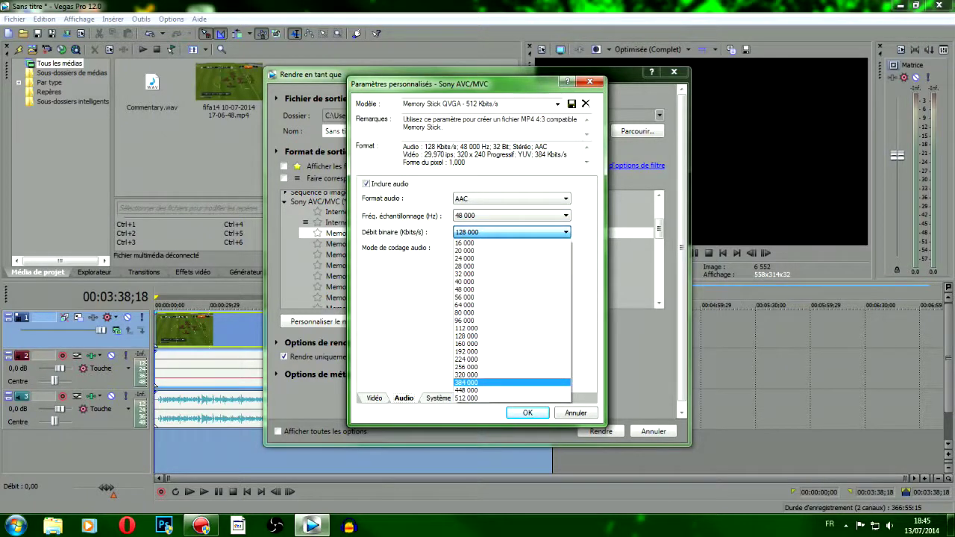
key(Return)
Check the 720p stereo audio bitrate in the Aide Rendu Sony Vegas Pro 12 notes and return to the template settings
key(alt+Tab)
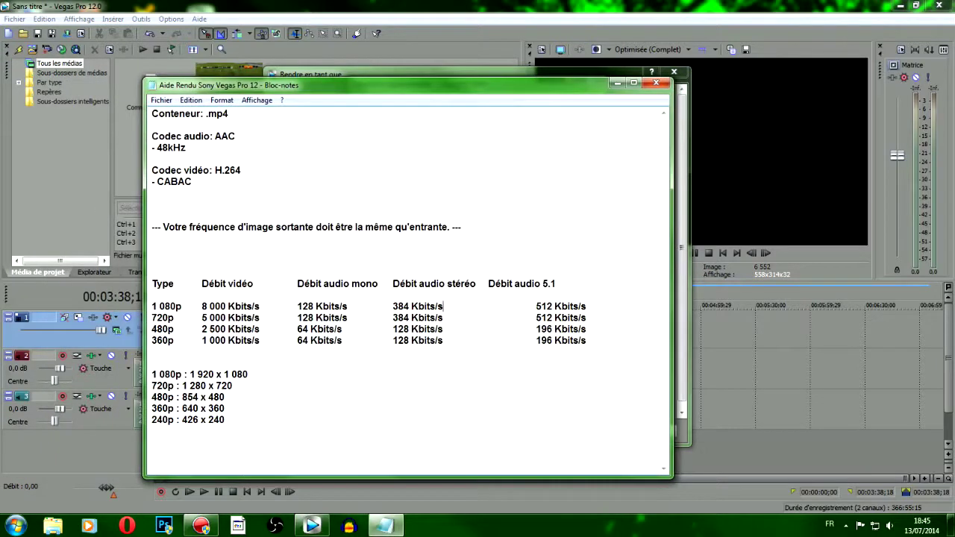
drag(392, 318, 443, 318)
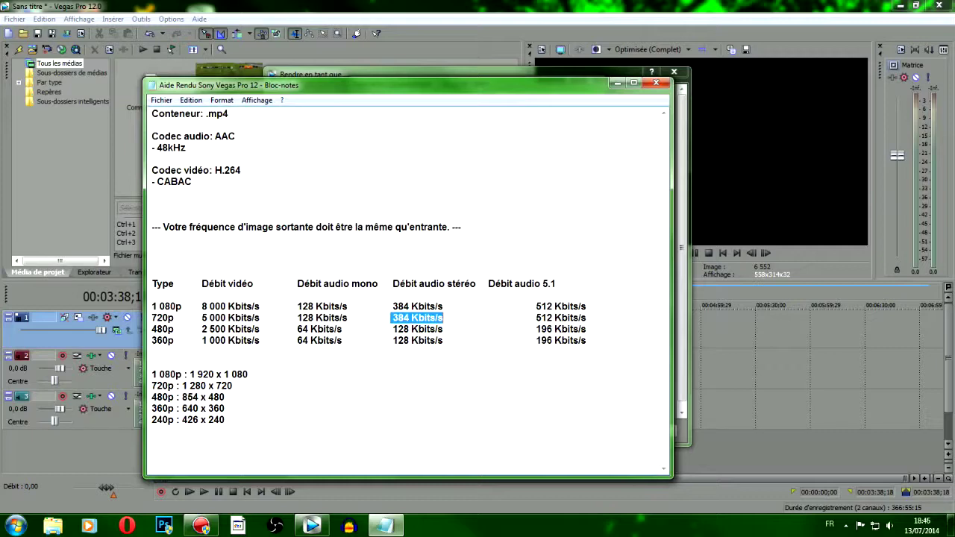
click(485, 340)
drag(543, 87, 0, 45)
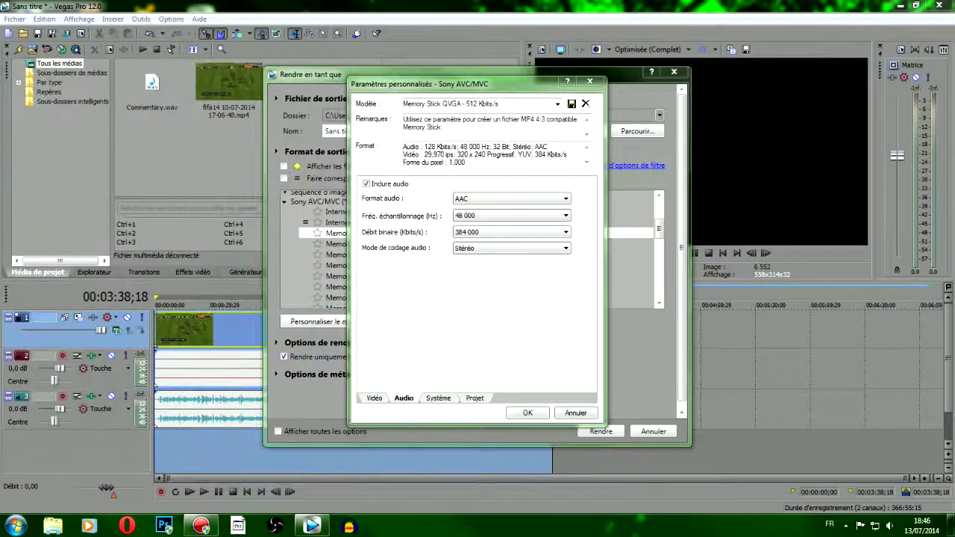
Keep the template's audio coding mode on Stéréo
click(514, 248)
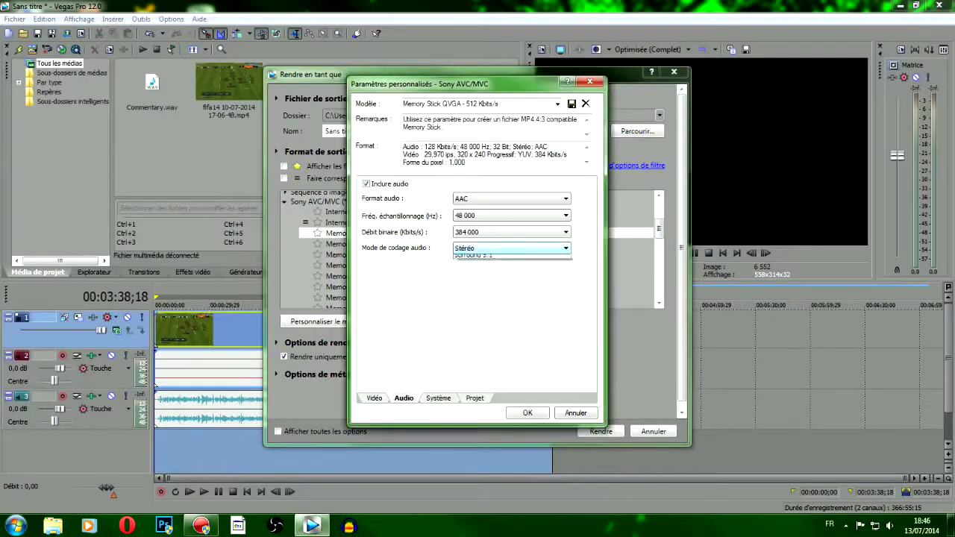
click(514, 249)
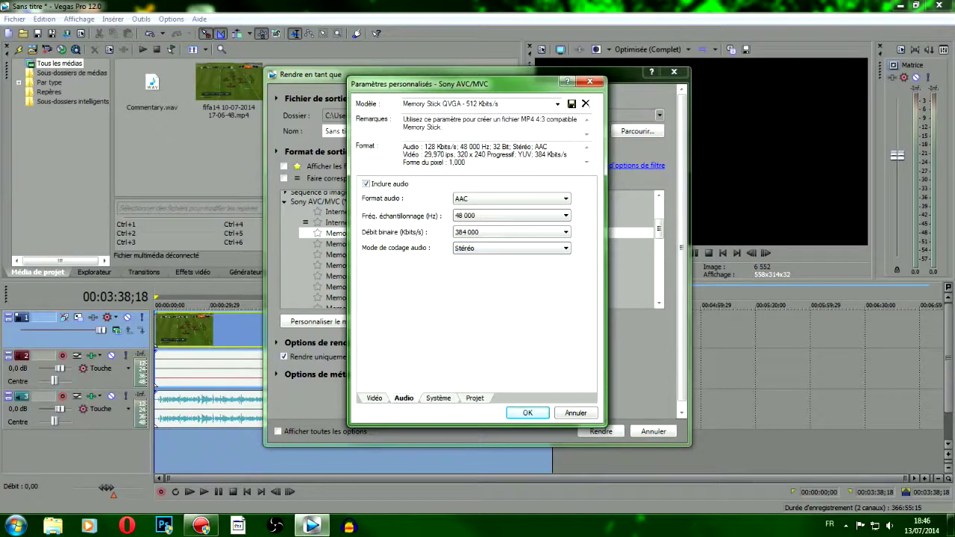
click(514, 248)
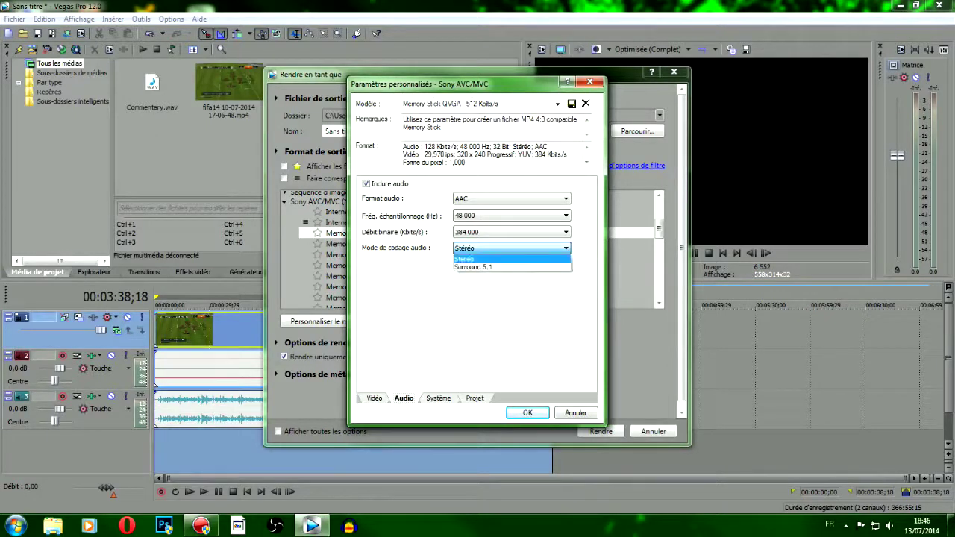
click(464, 258)
Review the system and project settings, keep the render quality on utiliser les paramètres du projet, and validate the template
click(438, 398)
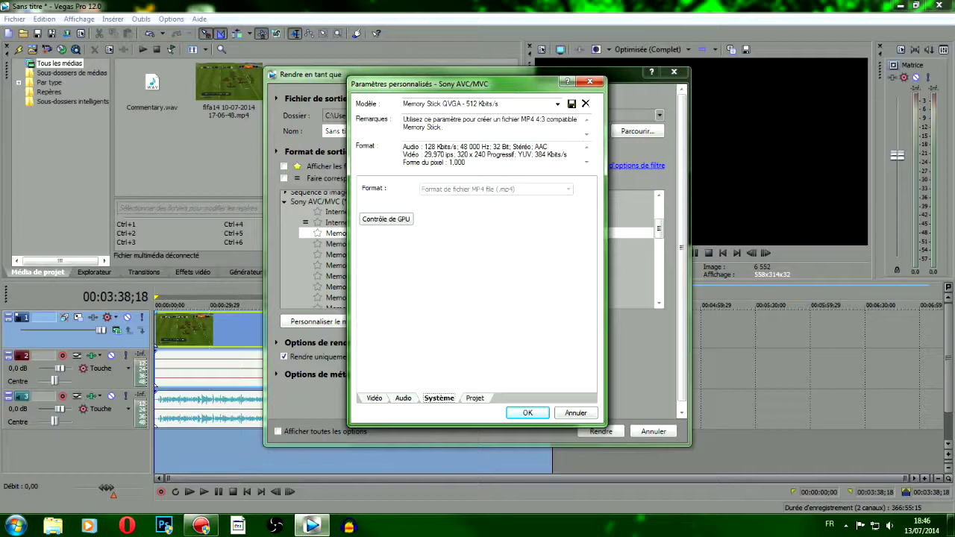
click(474, 398)
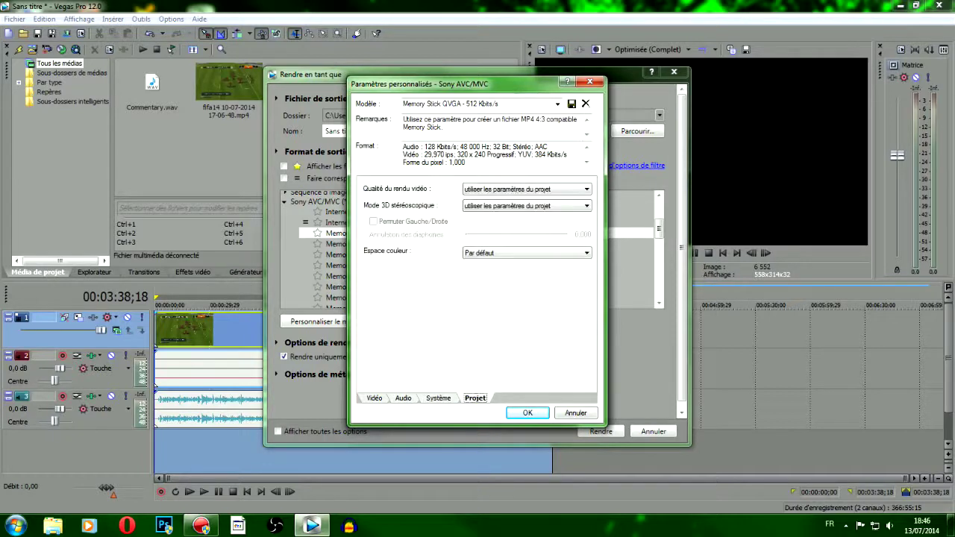
click(526, 189)
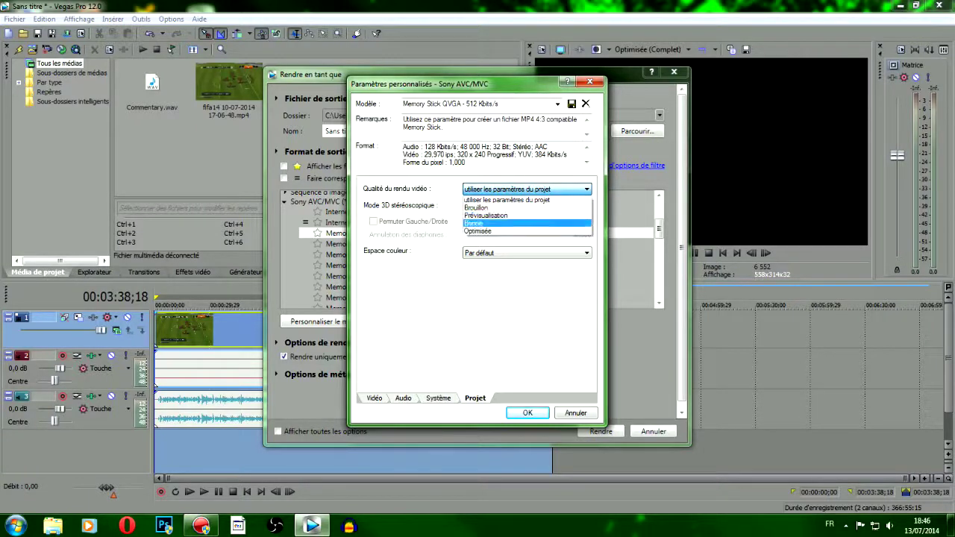
key(Return)
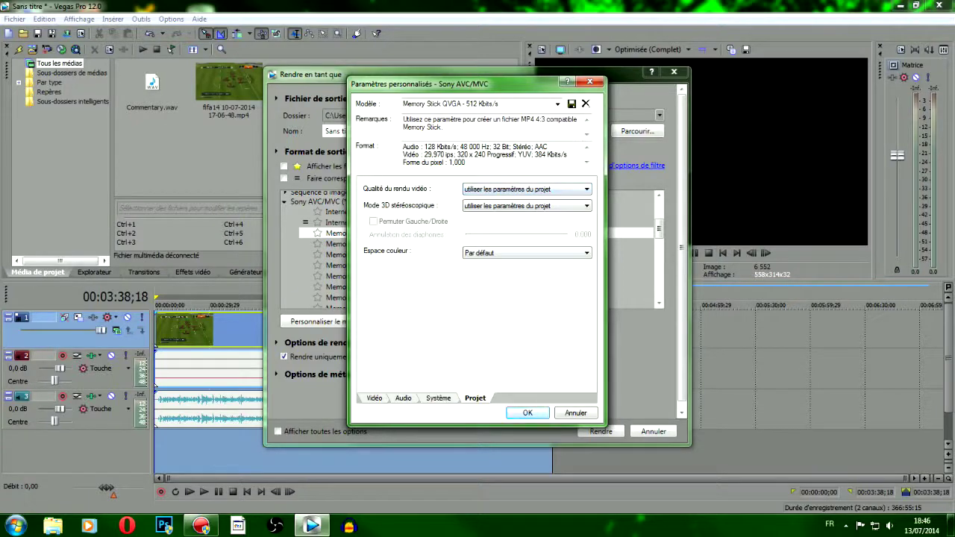
key(Return)
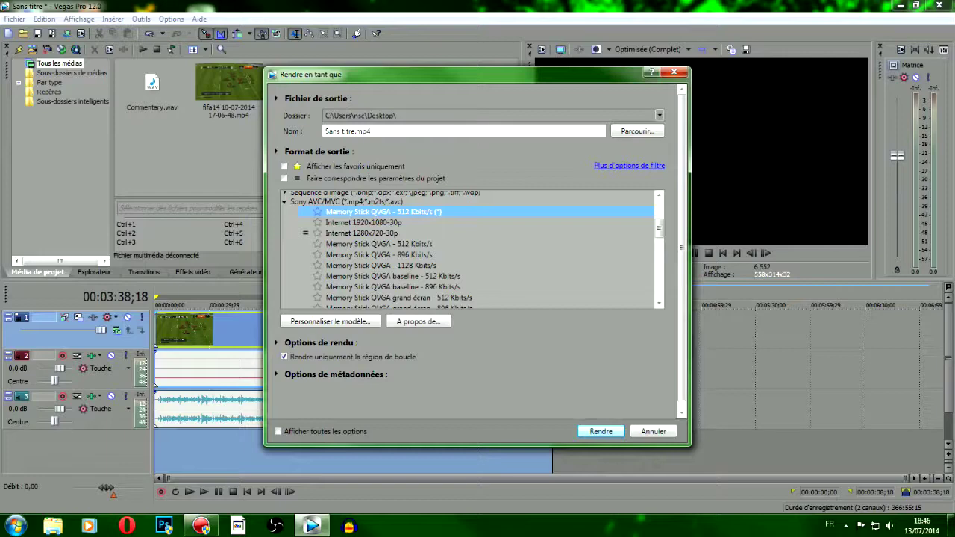
Reopen the customized Memory Stick QVGA template, rename it rendu tuto hd, save it and validate
double_click(383, 211)
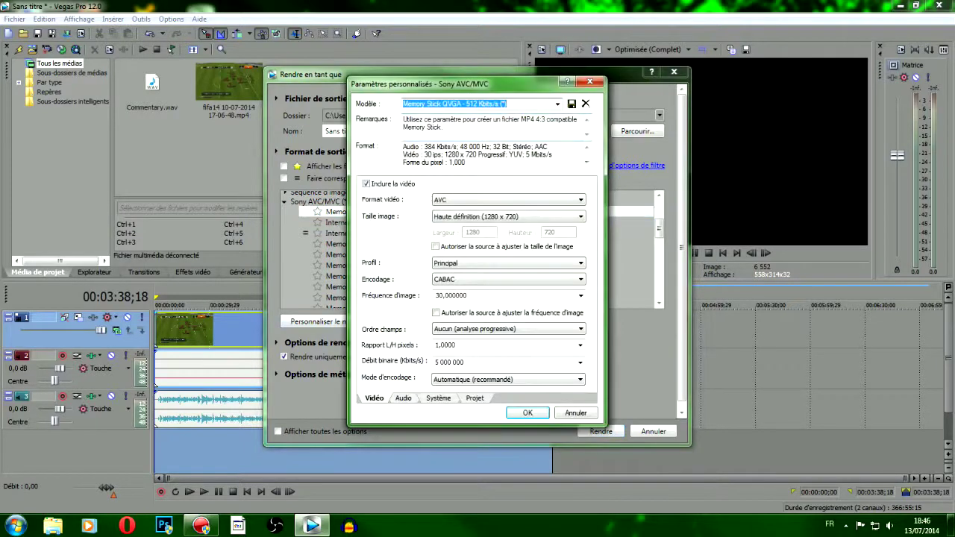
text(ren)
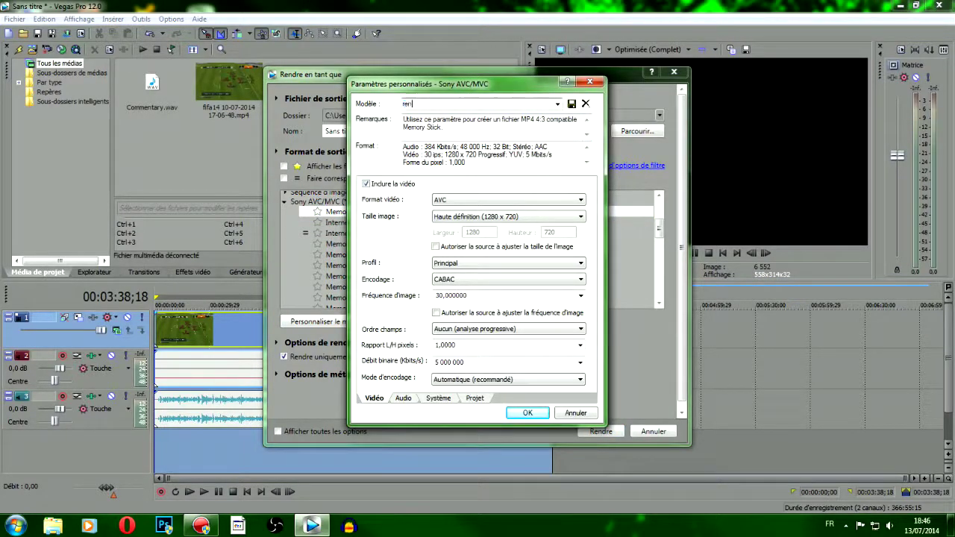
text(du tuto hd)
click(571, 104)
click(404, 398)
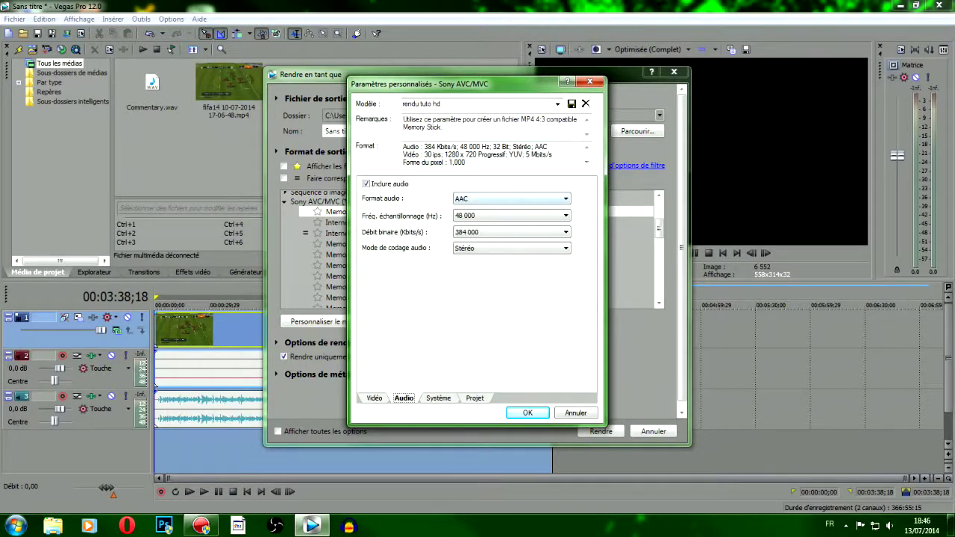
click(374, 398)
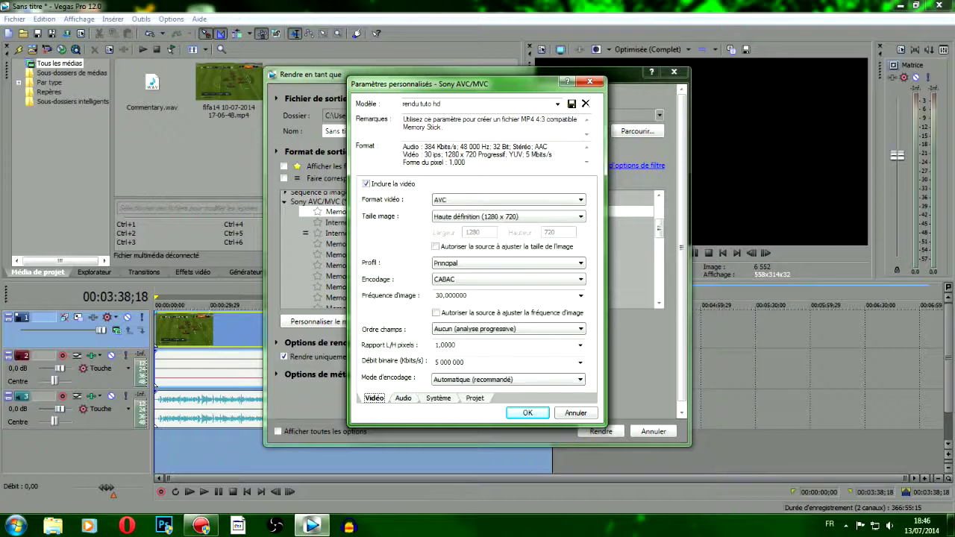
click(527, 412)
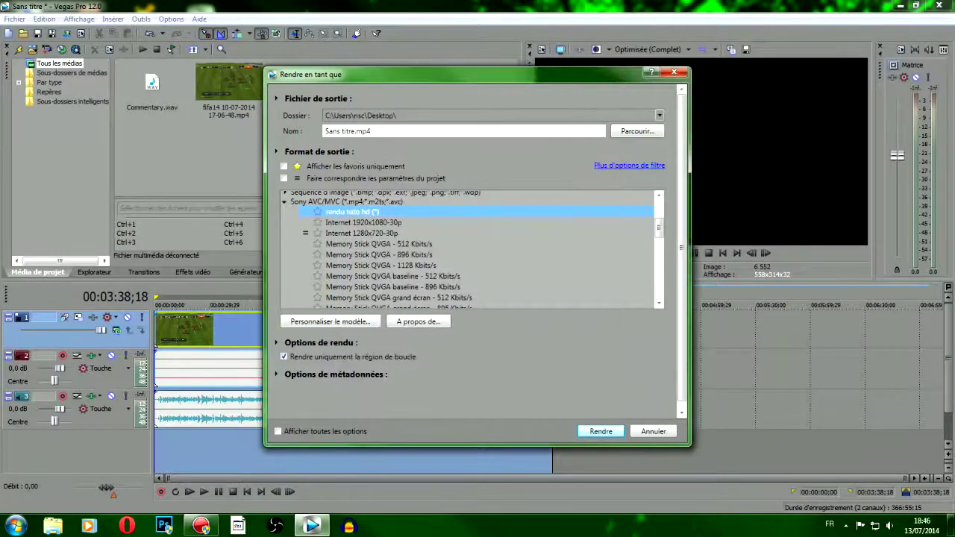
Mark the rendu tuto hd template as a favourite and display only favourite templates
click(317, 212)
click(284, 166)
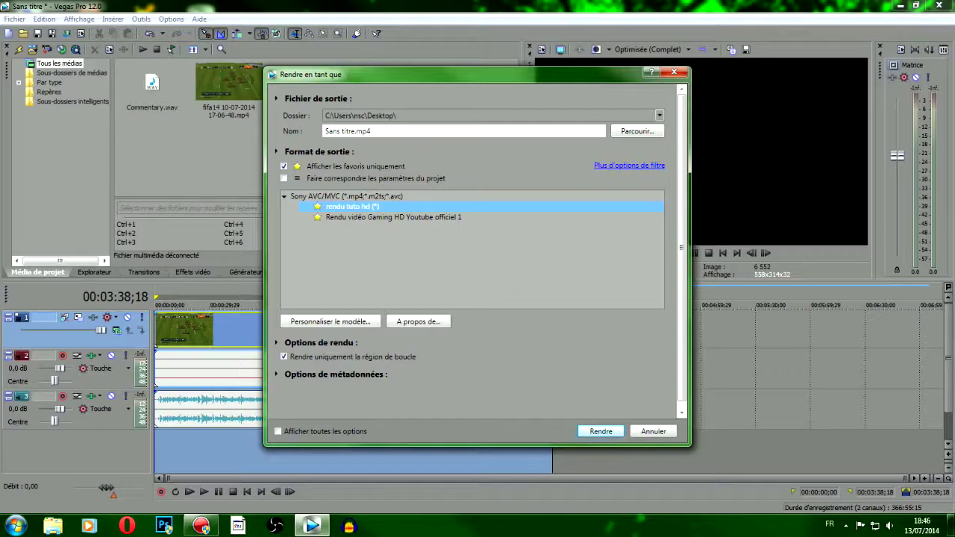
Keep the Desktop as the output folder and name the output file tuto.mp4
click(364, 131)
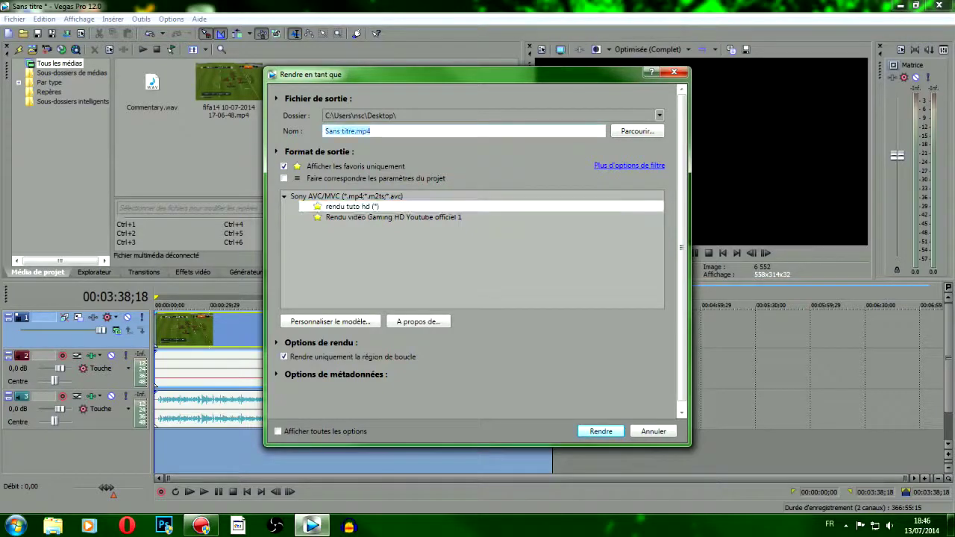
click(637, 131)
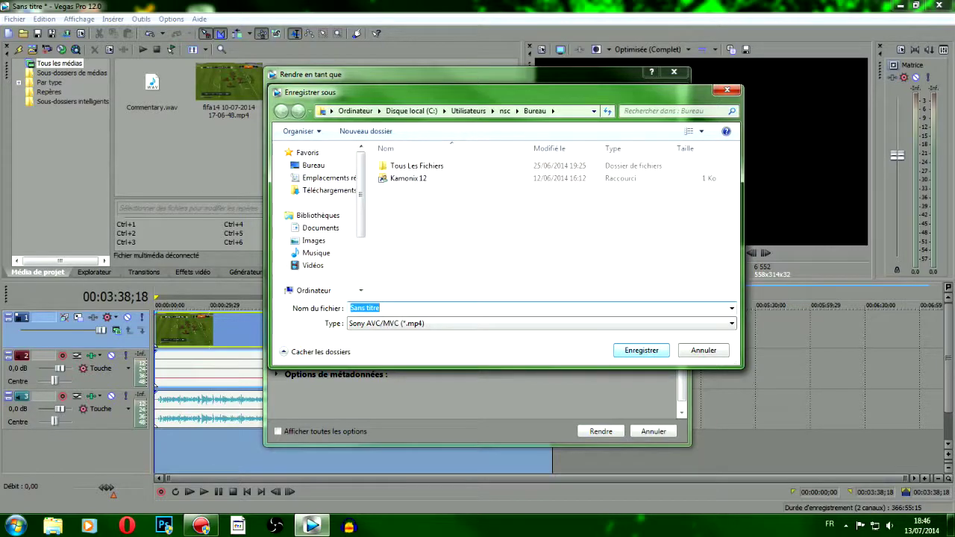
key(Return)
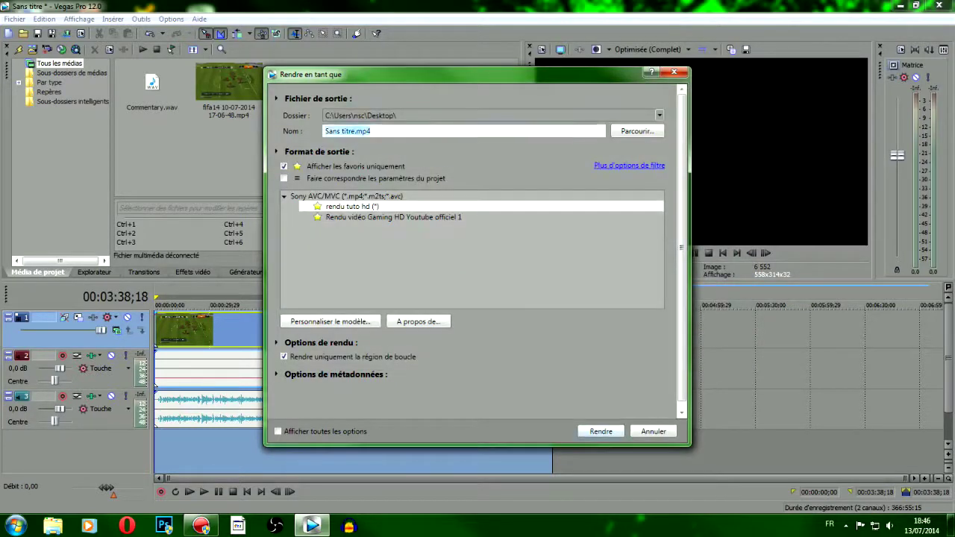
key(BackSpace)
key(BackSpace)
key(BackSpace)
key(BackSpace)
key(BackSpace)
key(BackSpace)
key(BackSpace)
key(BackSpace)
key(BackSpace)
key(BackSpace)
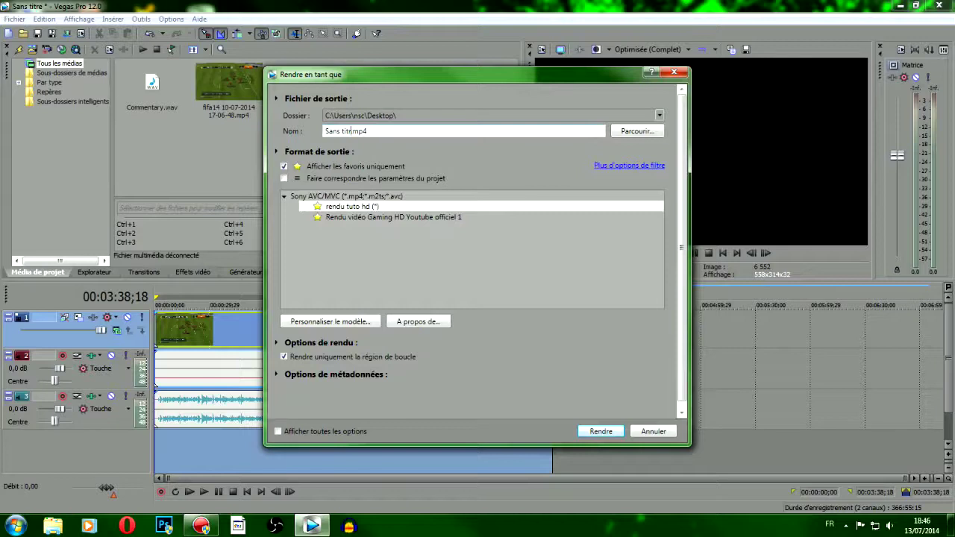
text(tuto)
Start rendering tuto.mp4 with the rendu tuto hd template and cancel the render
click(361, 207)
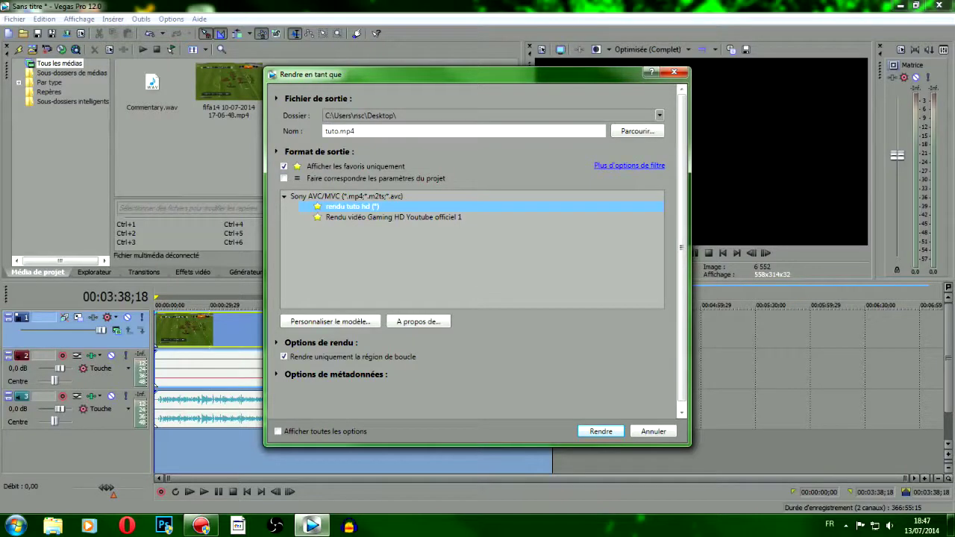
key(Return)
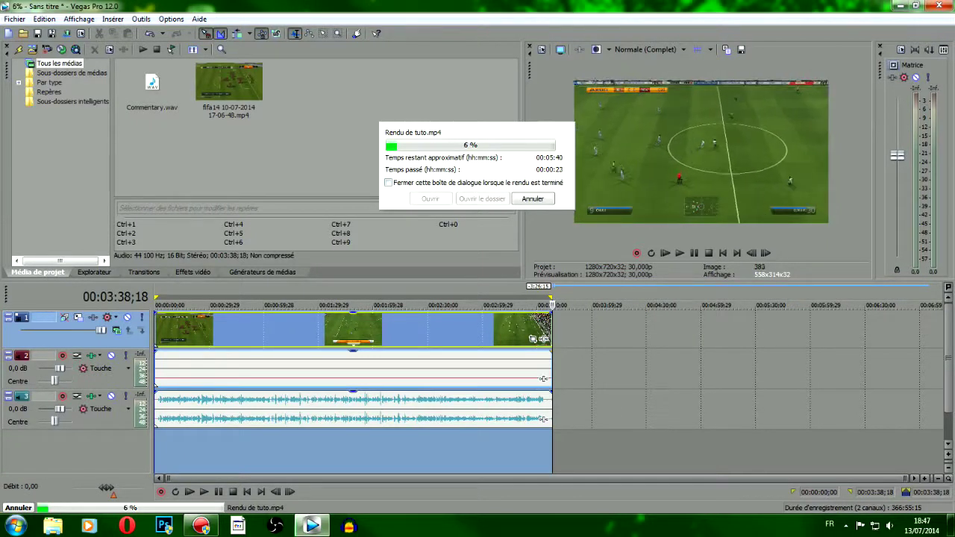
key(Escape)
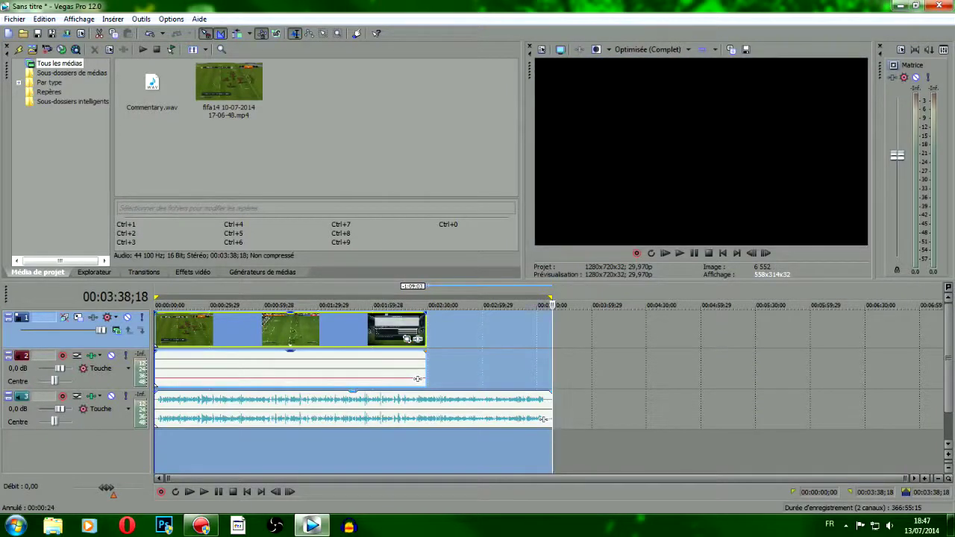
Trim the end of the commentary audio to the end of the video and shorten the loop region to 00:02:29;15
click(353, 409)
drag(542, 419, 417, 418)
drag(550, 297, 425, 298)
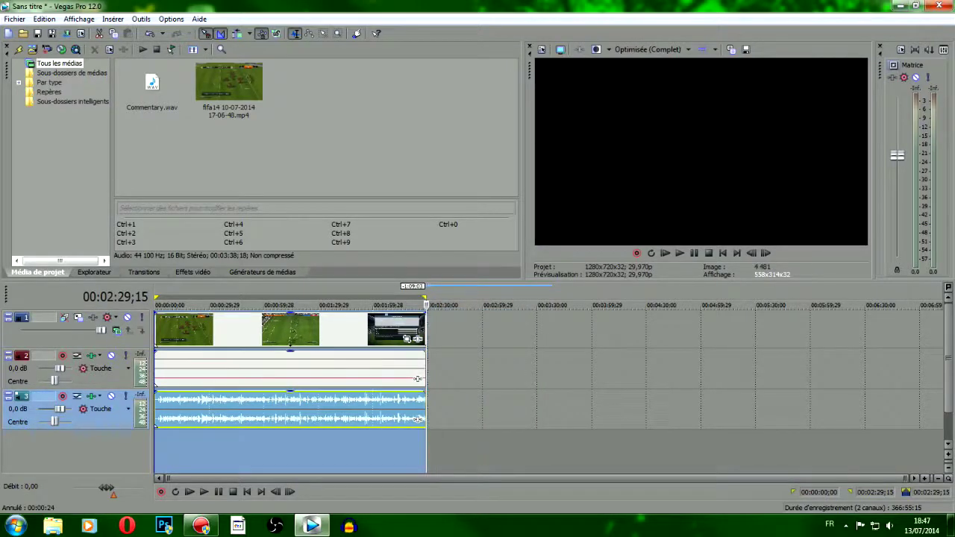
Render the loop region as Sans titre.mp4 on the Desktop with the rendu tuto hd template
click(66, 33)
click(352, 206)
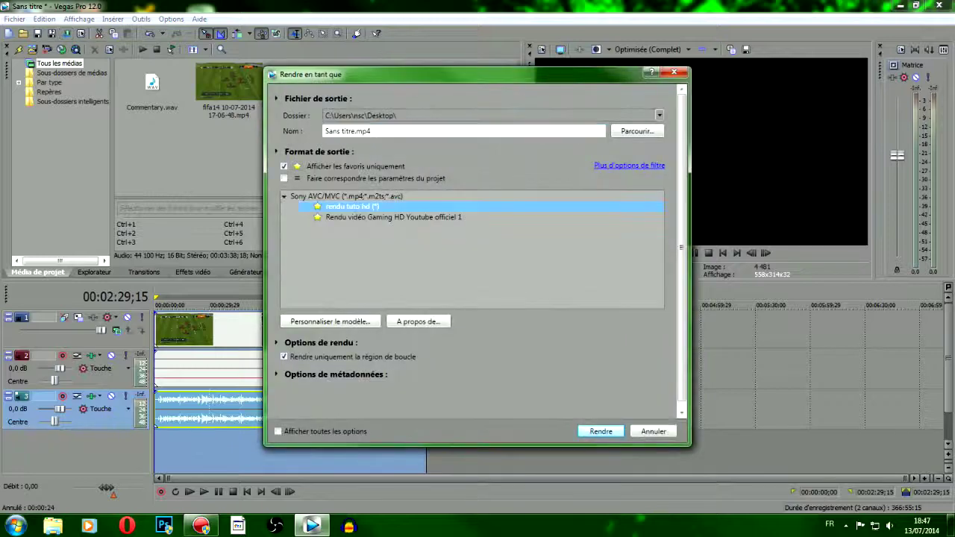
key(Return)
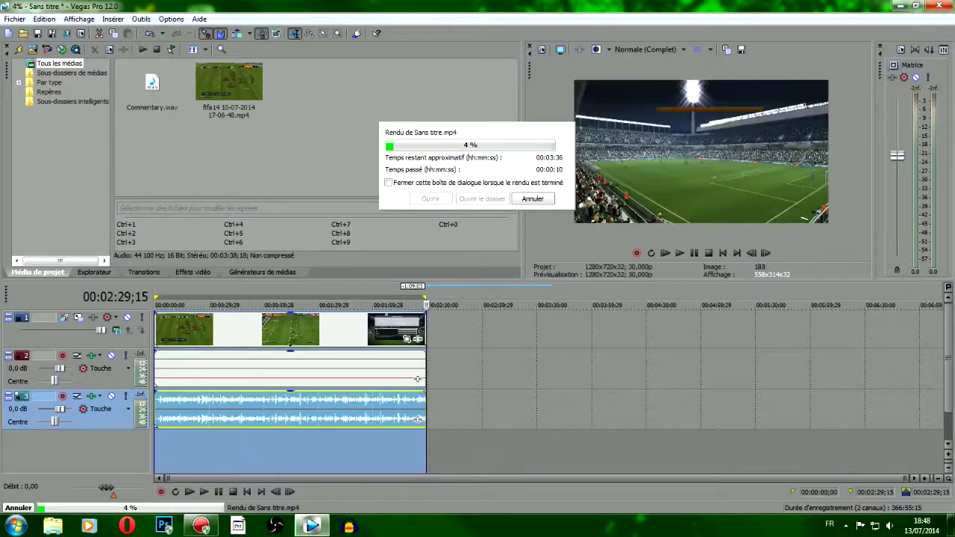
Open the computer's system properties from Windows and examine the processor, installed memory and system type
click(16, 526)
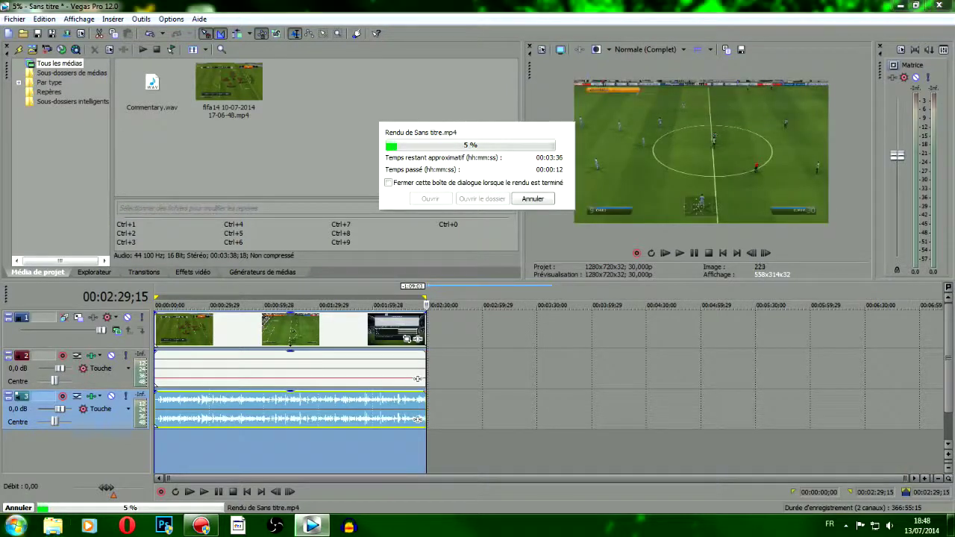
right_click(203, 371)
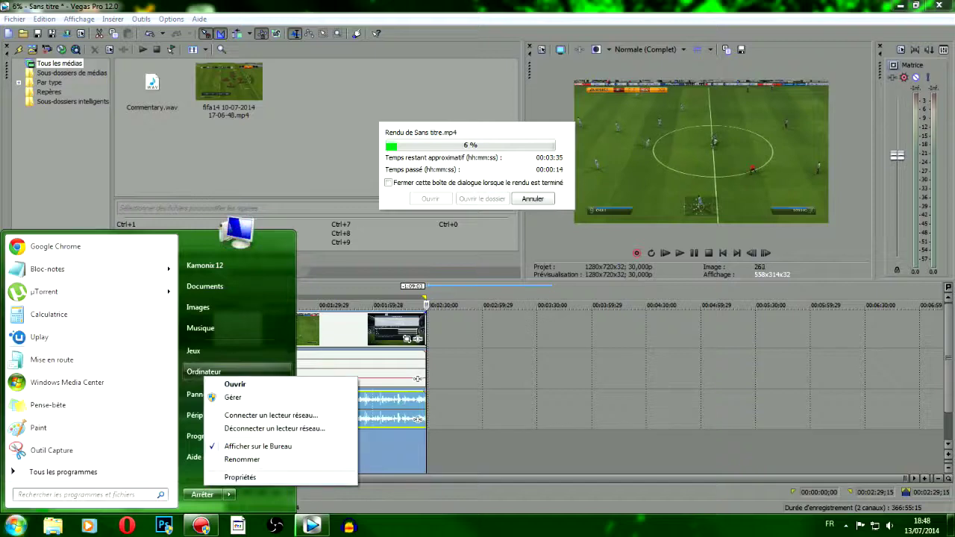
click(239, 477)
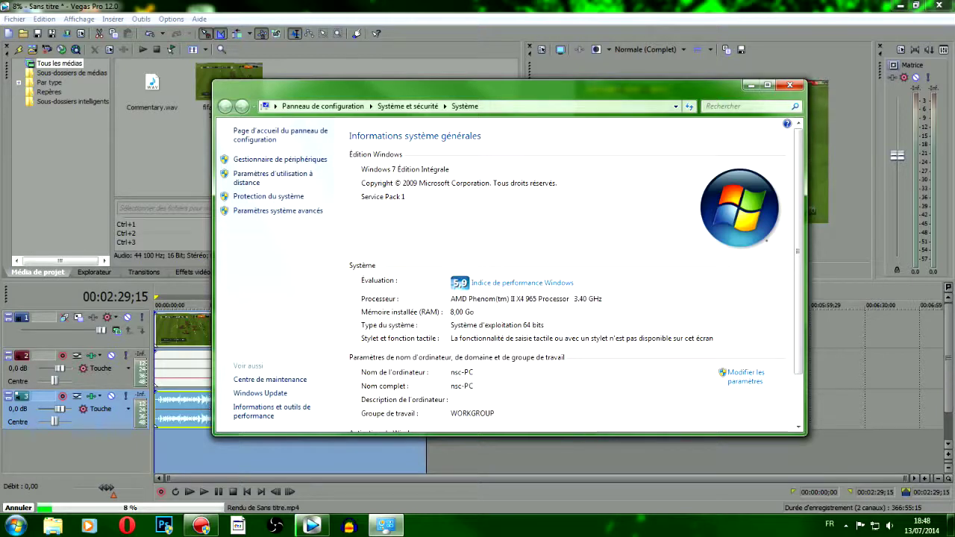
scroll(576, 274, down, 1)
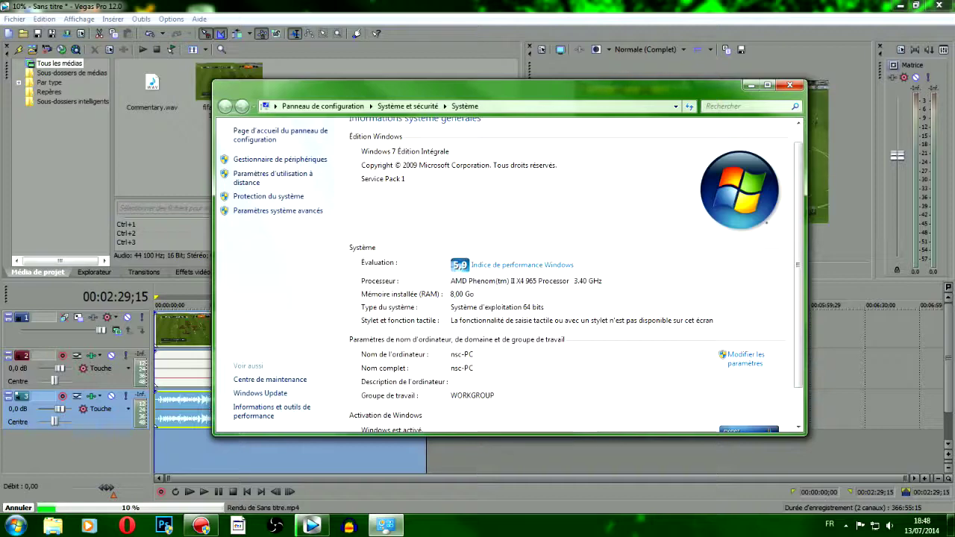
scroll(576, 275, down, 1)
scroll(576, 275, down, 2)
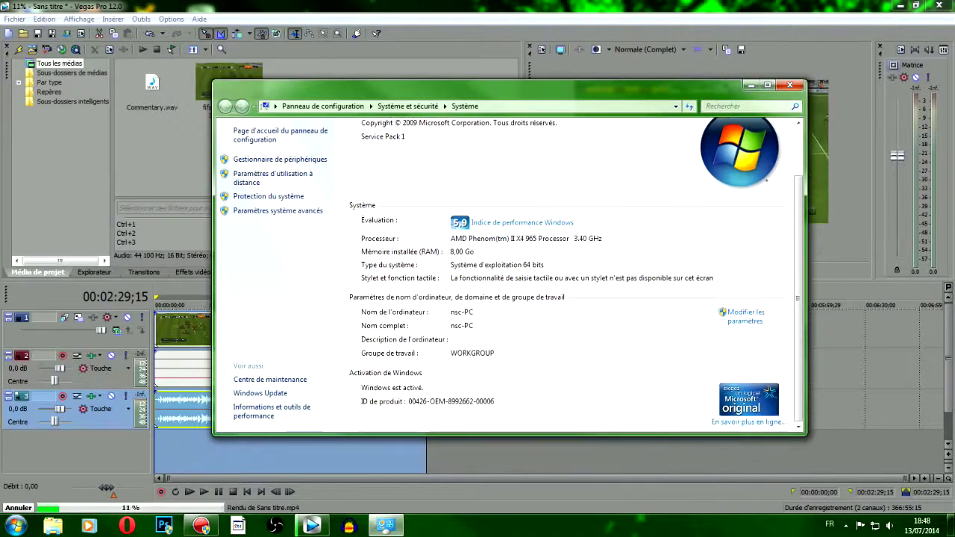
scroll(576, 275, up, 1)
Examine the Windows performance index sub-scores for each component, return to the system information and close the window
click(522, 240)
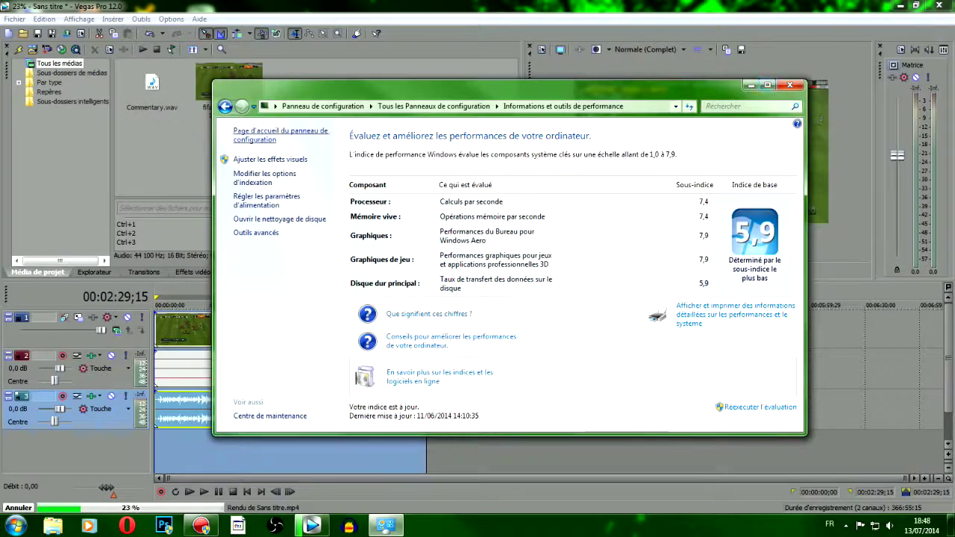
click(225, 106)
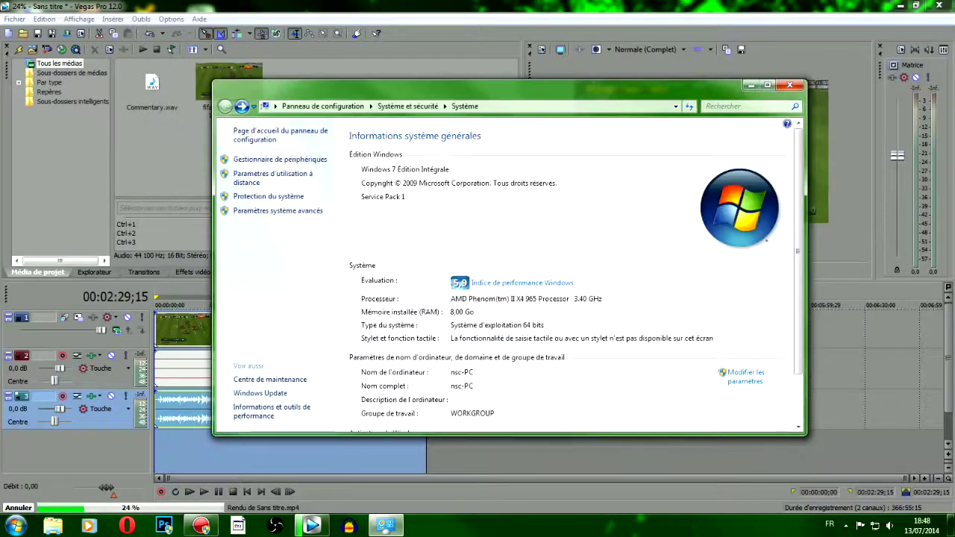
key(alt+F4)
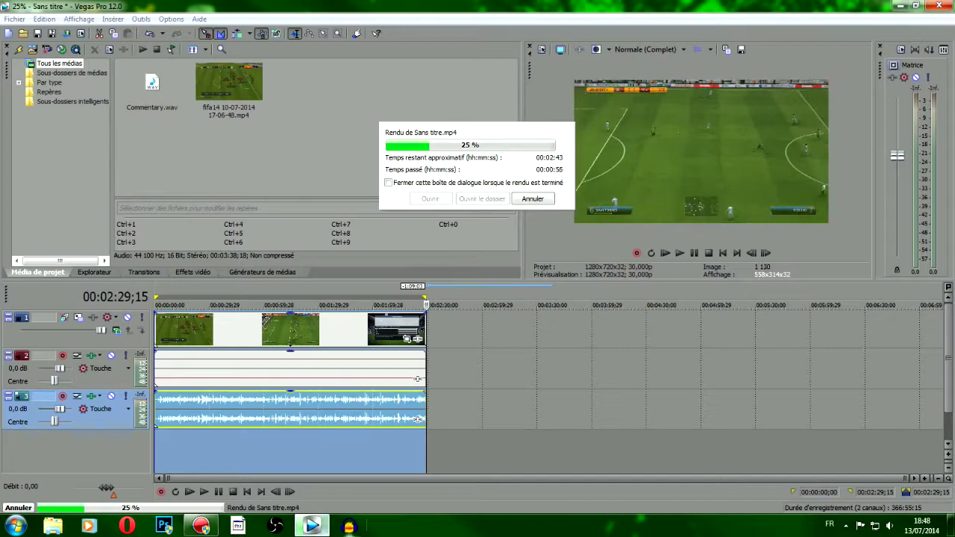
Open the Windows Task Manager, examine the running processes and their processor and memory usage during the render, and close it
right_click(389, 527)
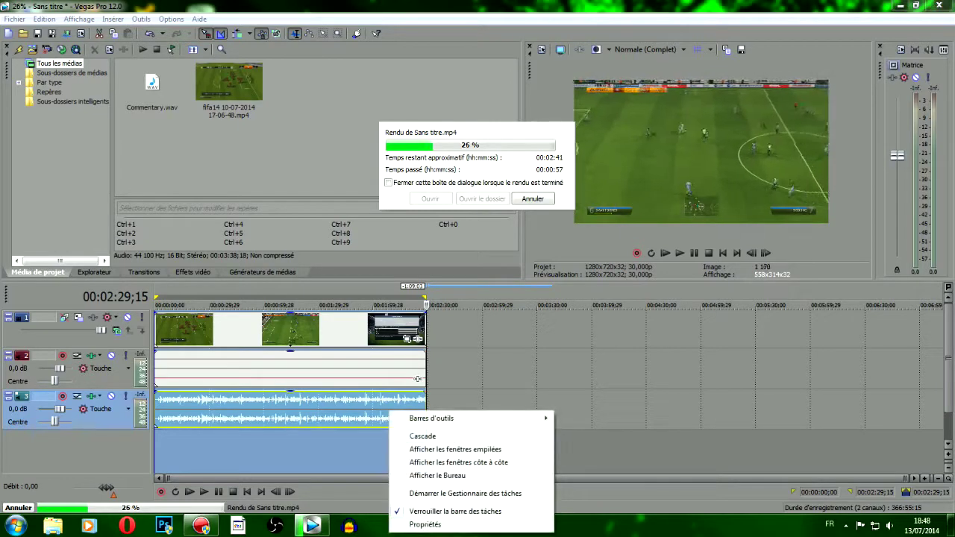
click(465, 493)
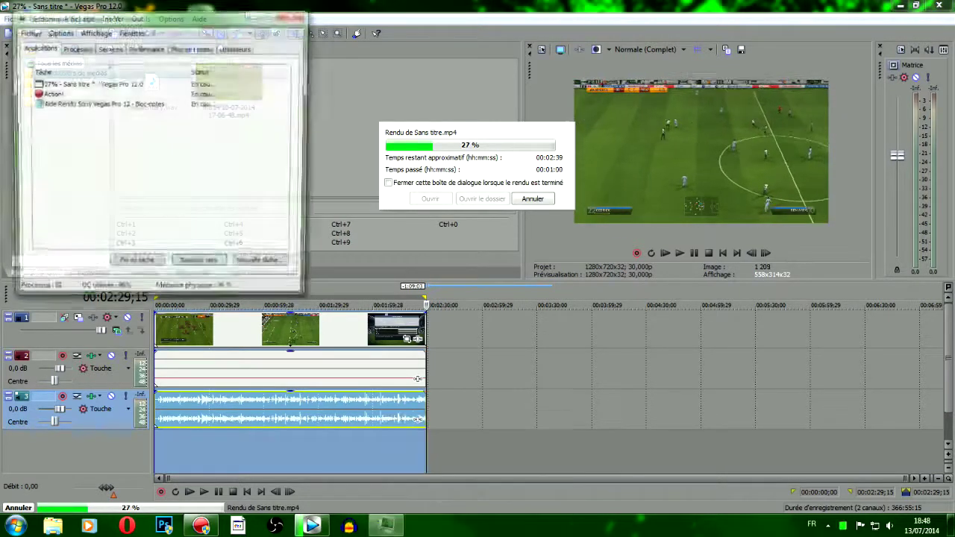
click(76, 47)
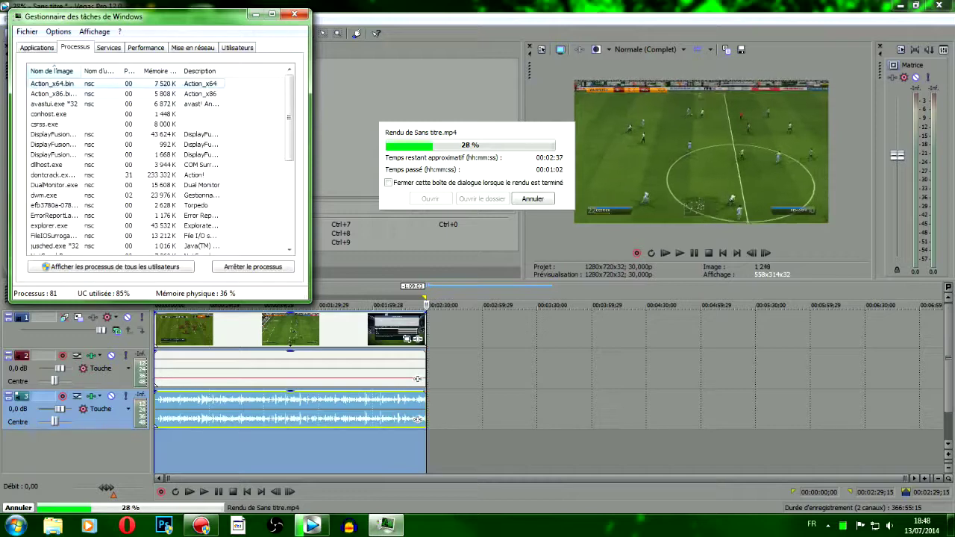
scroll(54, 68, down, 1)
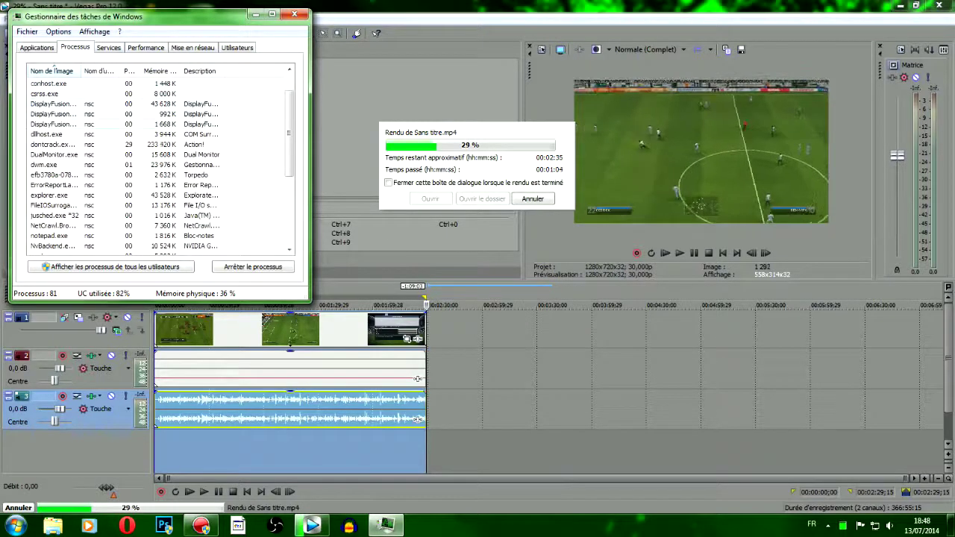
scroll(54, 68, down, 4)
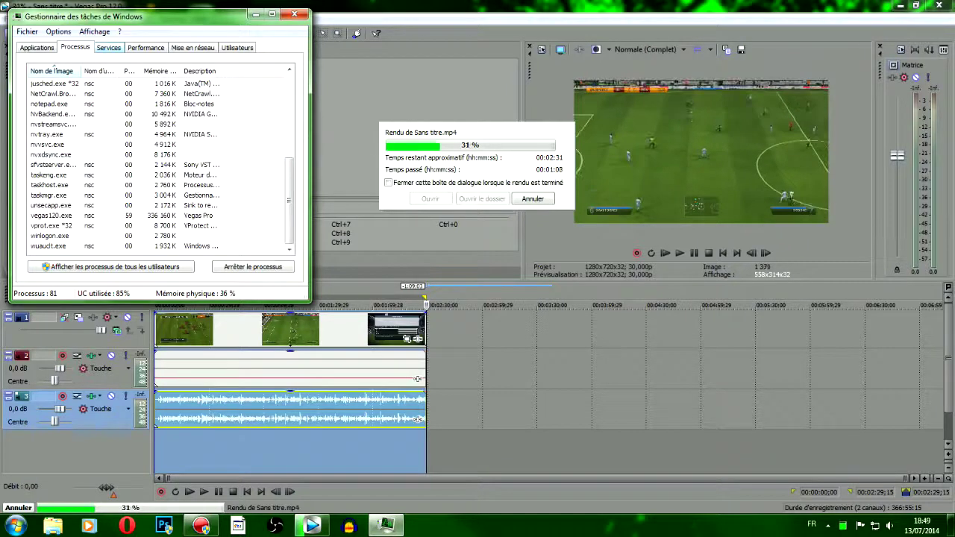
scroll(54, 68, up, 1)
scroll(55, 68, up, 1)
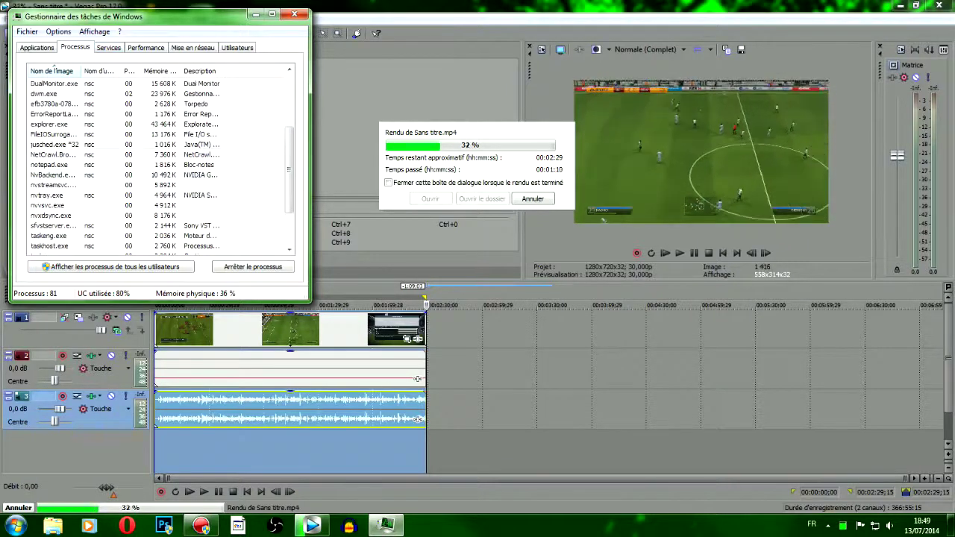
scroll(54, 68, up, 3)
scroll(54, 68, down, 4)
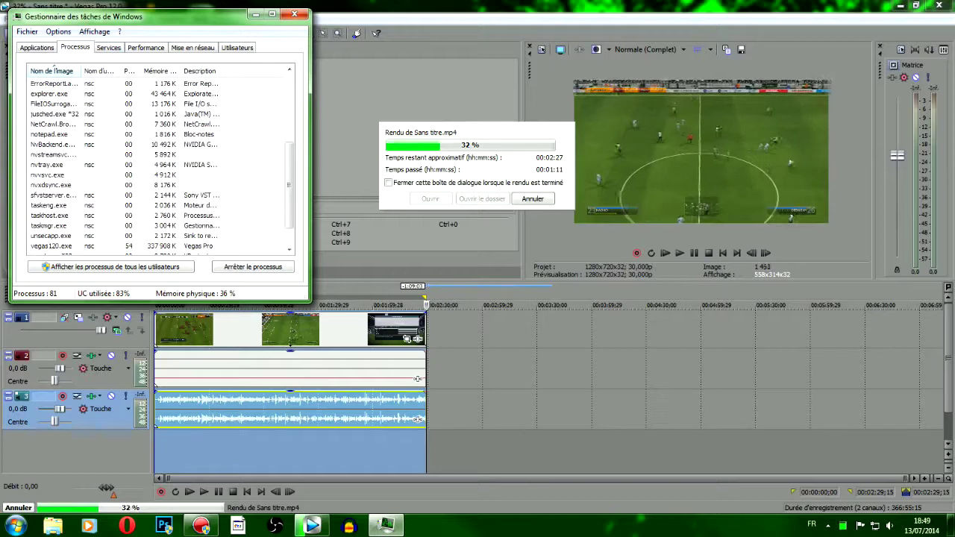
scroll(54, 68, up, 5)
click(295, 13)
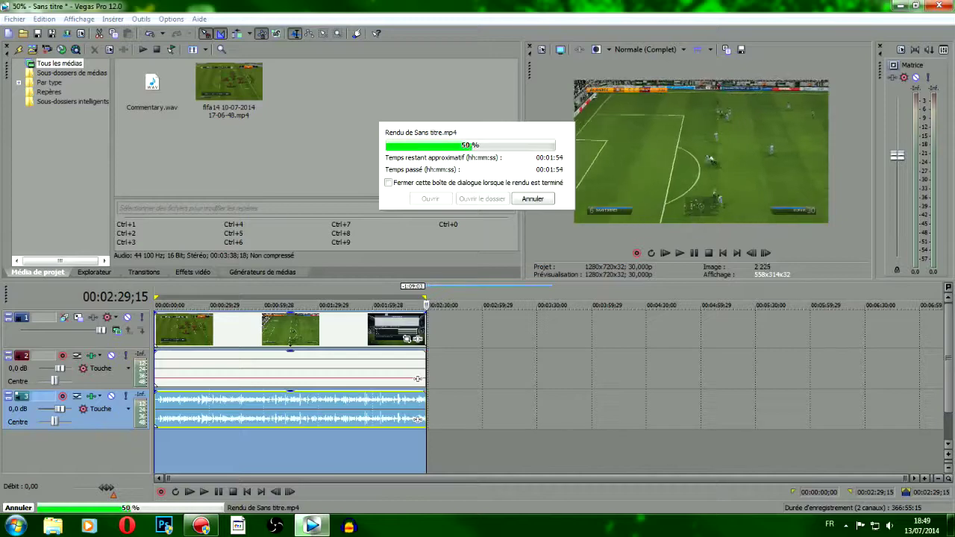
Minimize Vegas Pro, browse the Téléchargements folder from the Tous Les Fichiers window and close the window
click(900, 6)
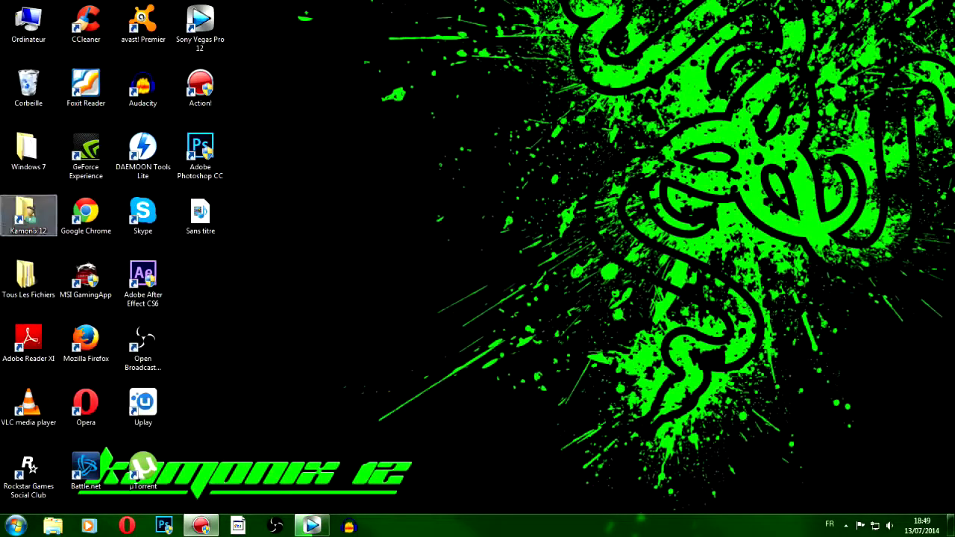
double_click(29, 277)
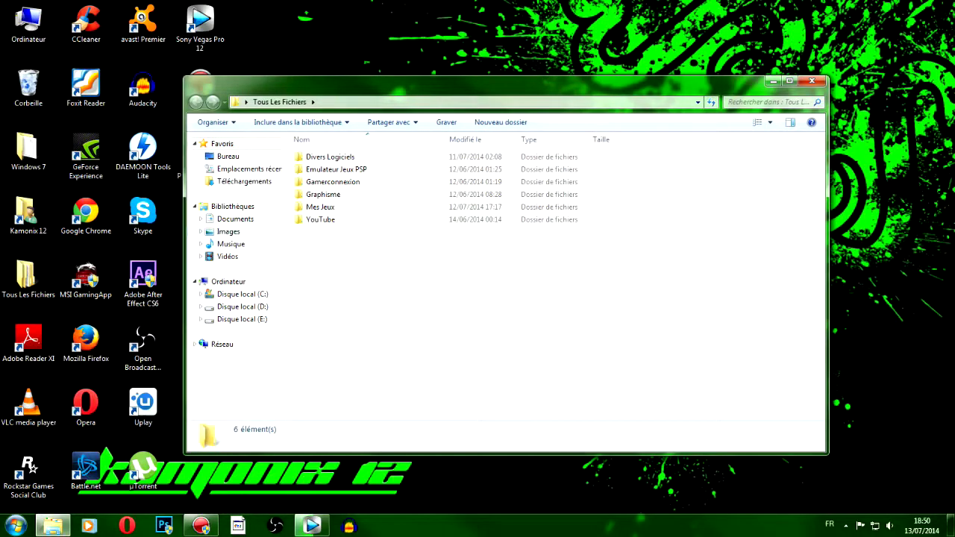
click(244, 181)
click(436, 244)
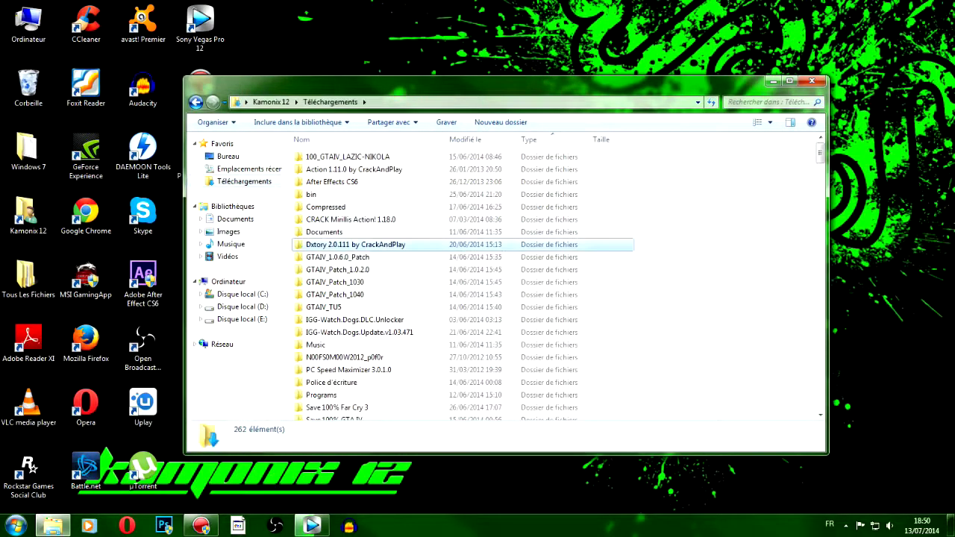
scroll(436, 243, down, 7)
scroll(436, 244, down, 3)
scroll(437, 244, up, 10)
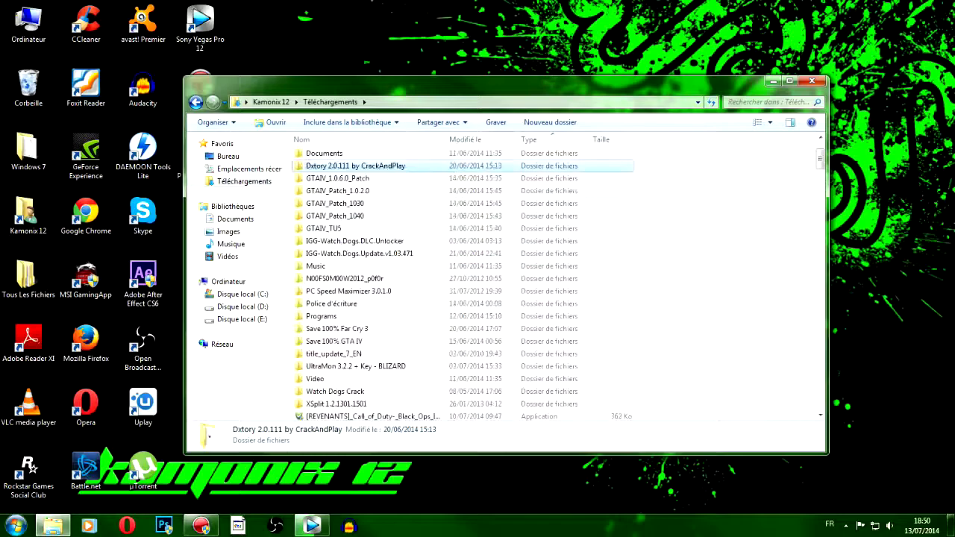
click(811, 80)
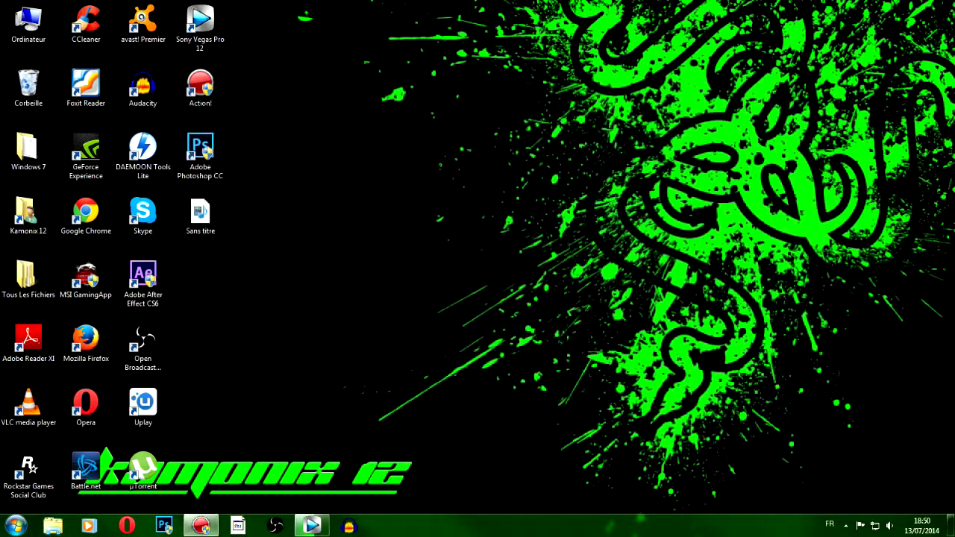
Open the Divers Logiciels folder inside Tous Les Fichiers and show enlarged details of the Vegas Movie Studio HD Platinum 11 shortcut
double_click(26, 276)
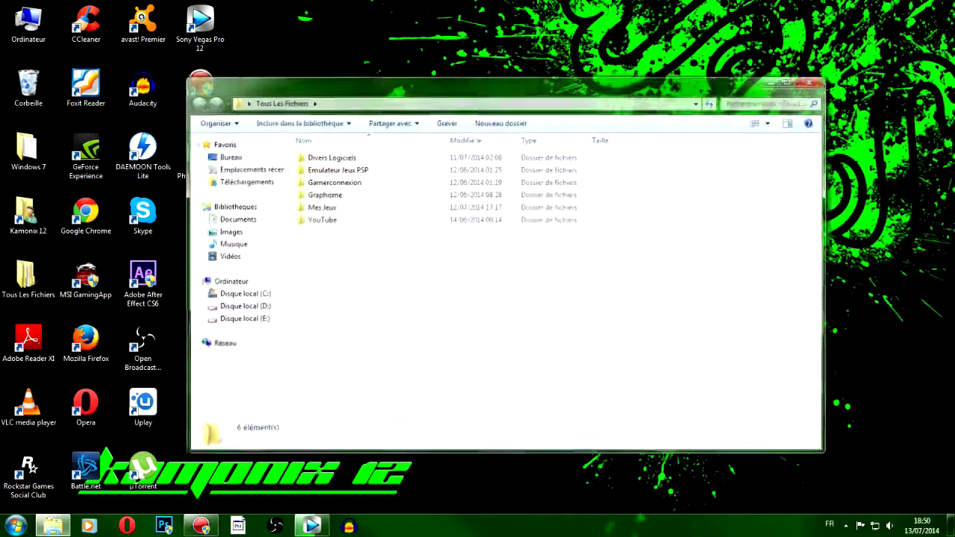
click(338, 170)
double_click(332, 157)
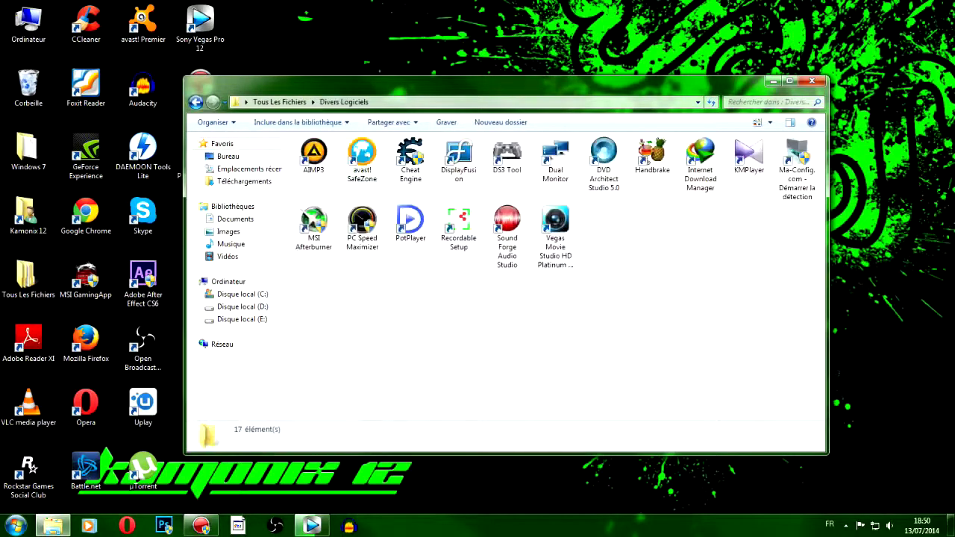
click(555, 231)
drag(506, 422, 506, 344)
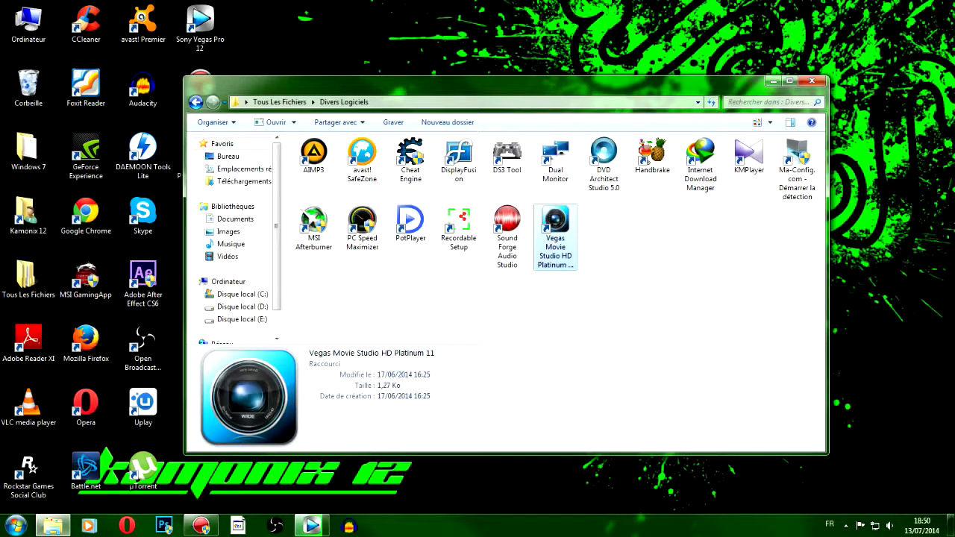
Shrink the folder window's details area, reselect the Vegas Movie Studio HD Platinum 11 shortcut and close the folder
mouse_move(312, 526)
drag(505, 345, 506, 420)
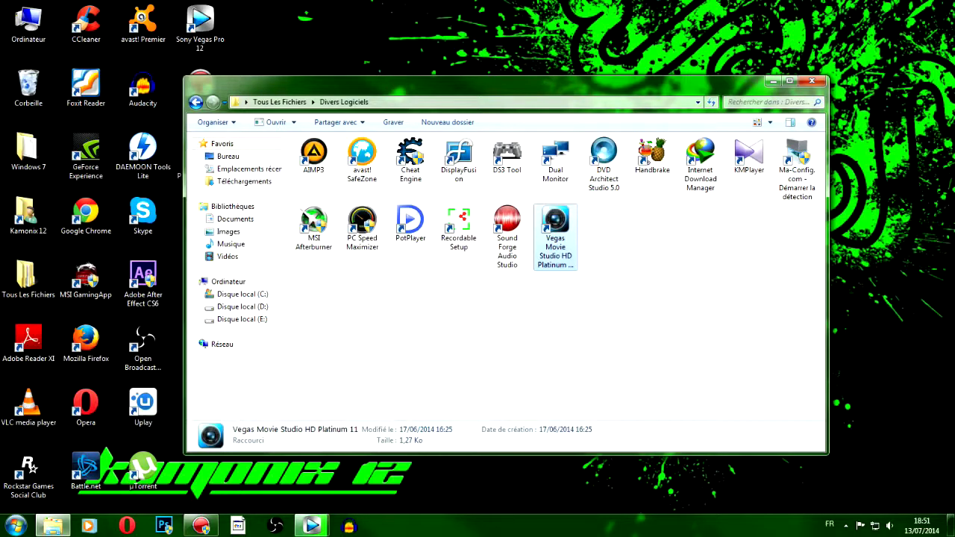
click(619, 329)
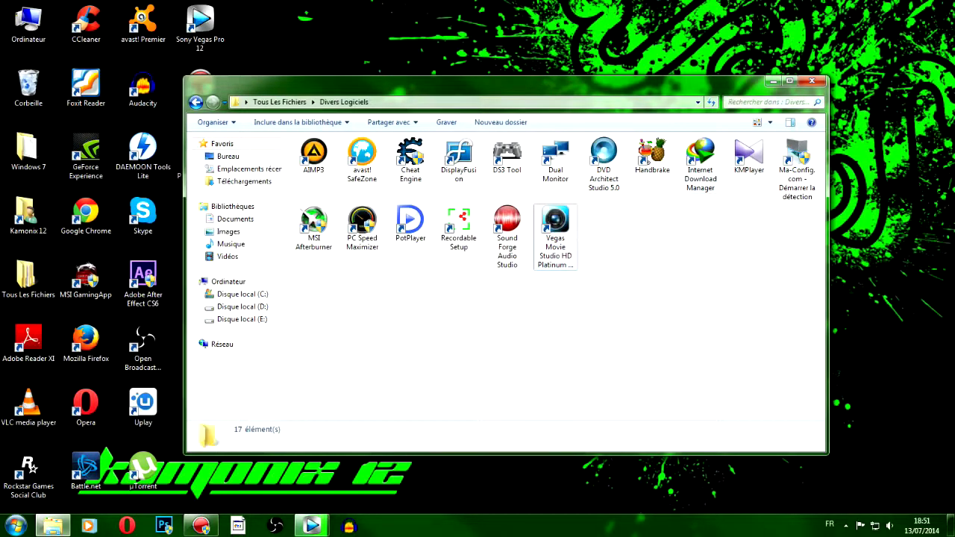
click(555, 231)
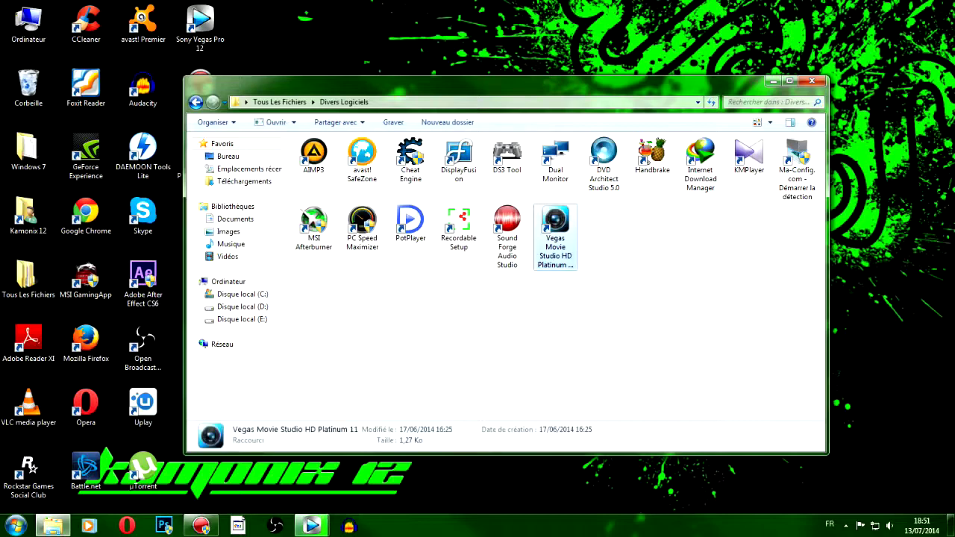
click(812, 81)
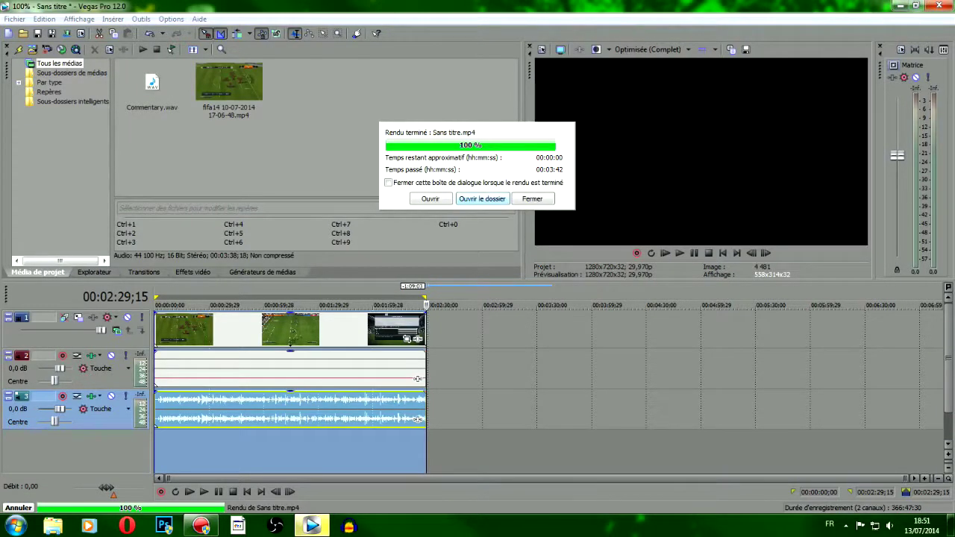
Minimize Vegas Pro, play the rendered Sans titre video from the Desktop in full screen and pause it
click(900, 5)
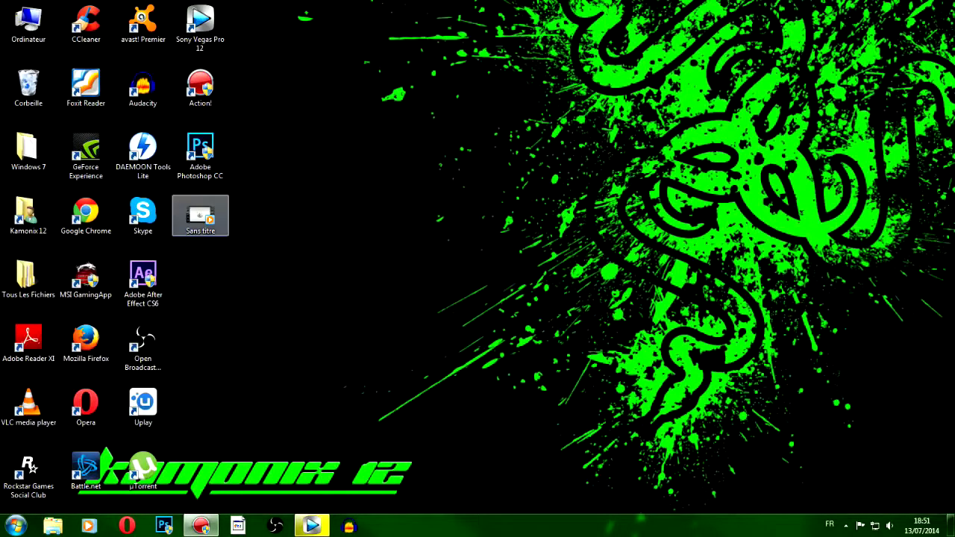
double_click(200, 217)
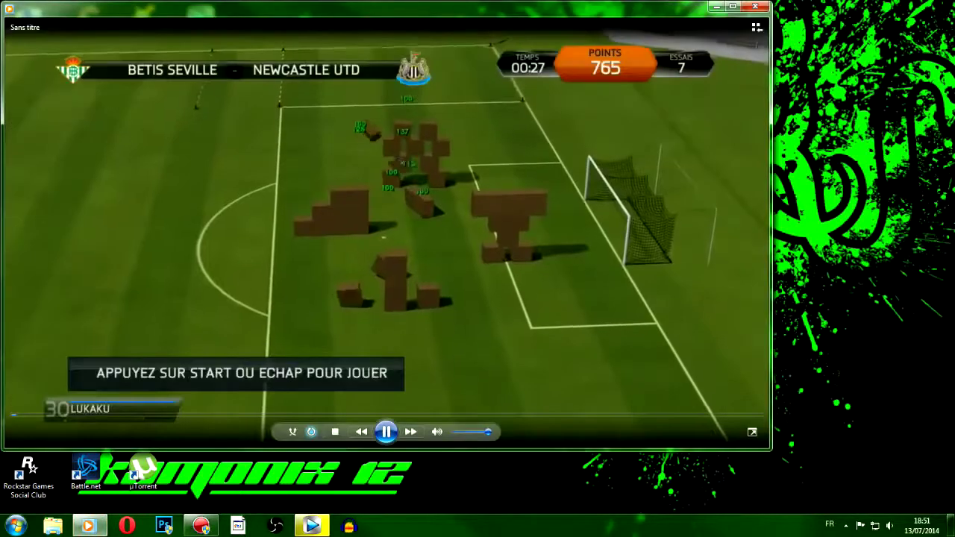
key(alt+Return)
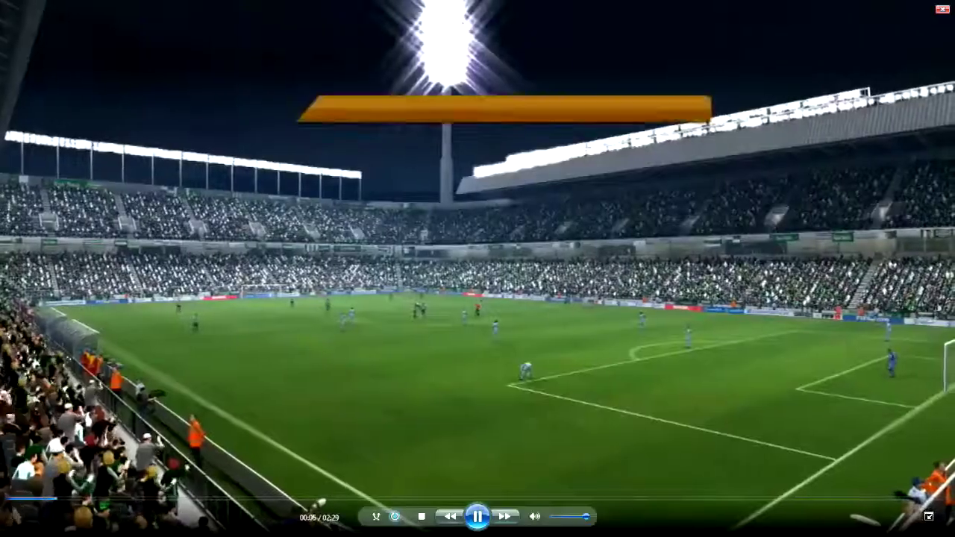
key(space)
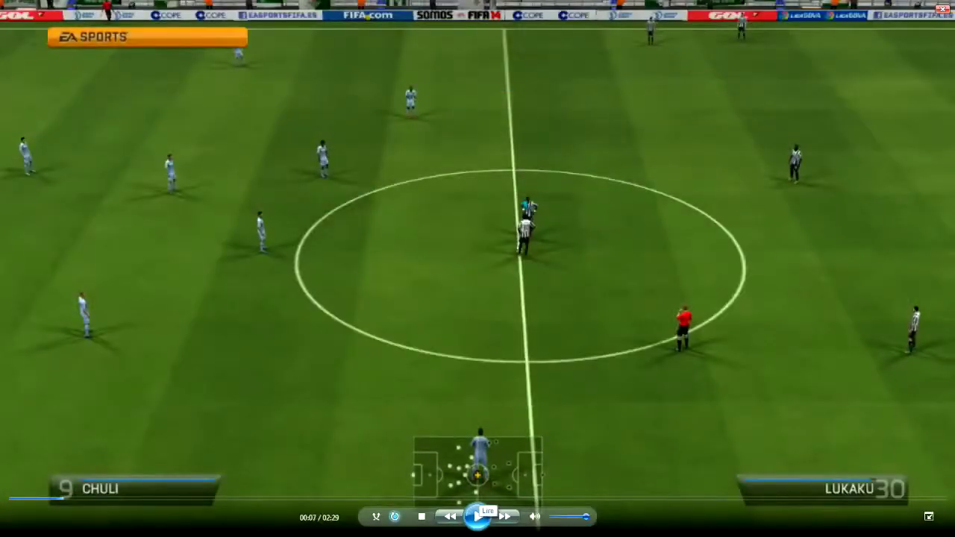
Leave full-screen playback, move the player window away from the screen corner and close it
key(Escape)
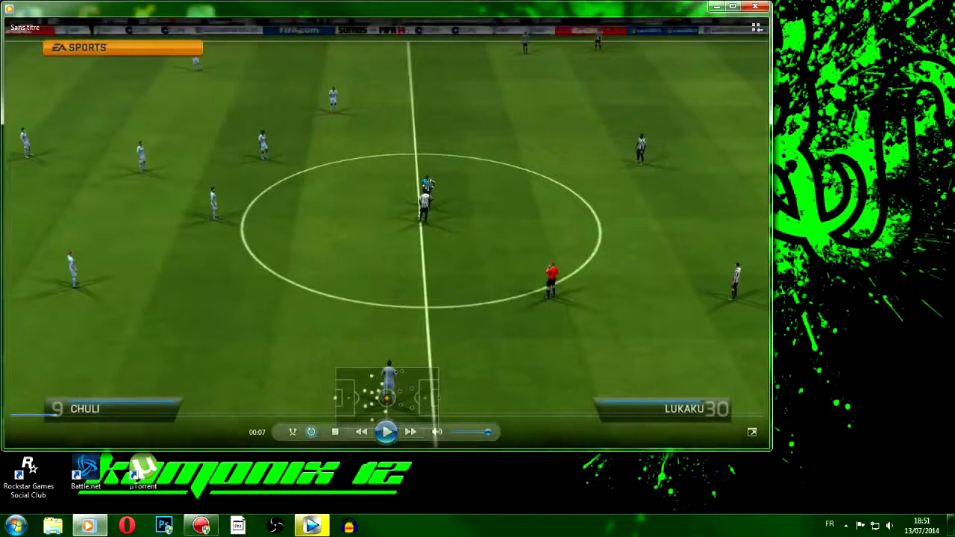
drag(553, 13, 639, 34)
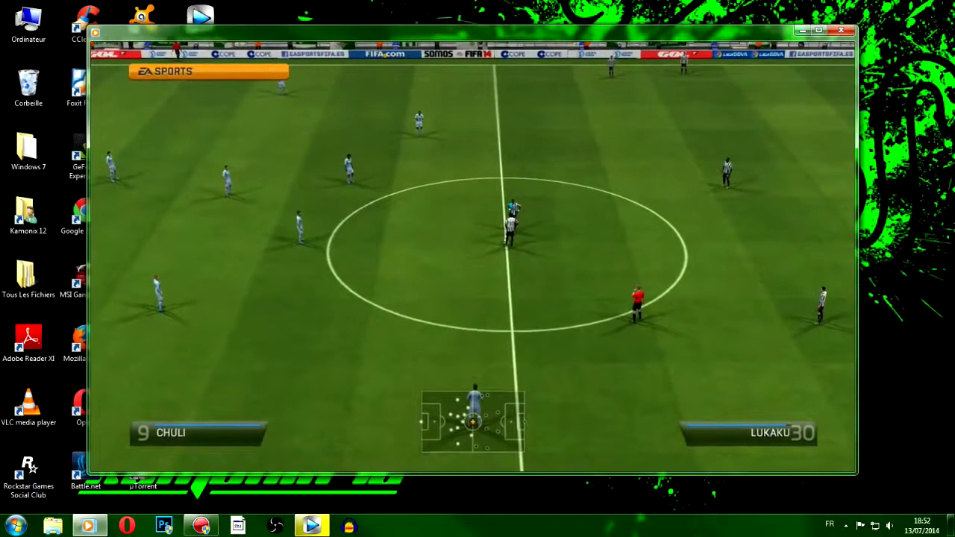
click(840, 30)
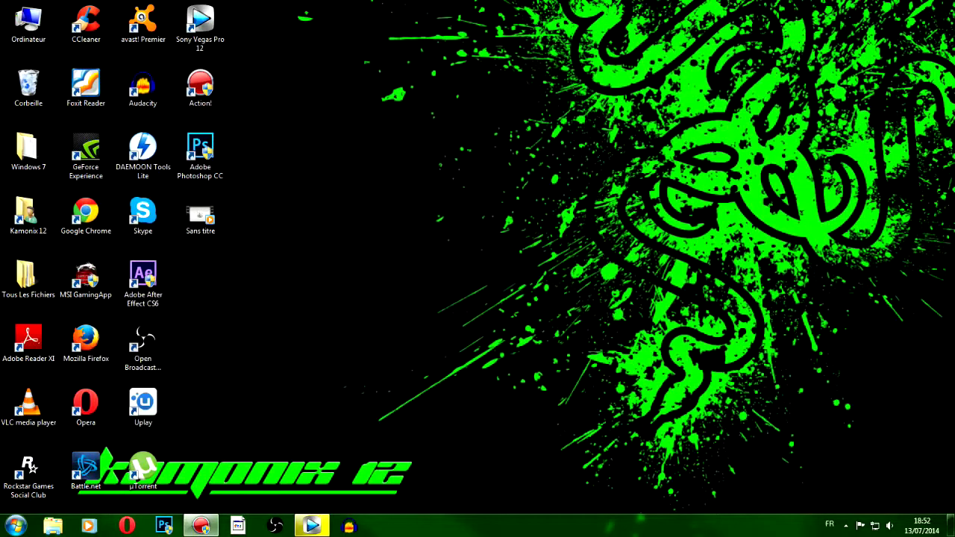
Return to Vegas Pro, dismiss the finished render dialog, select video track 1 and place the playhead at 00:01:29;22
click(312, 526)
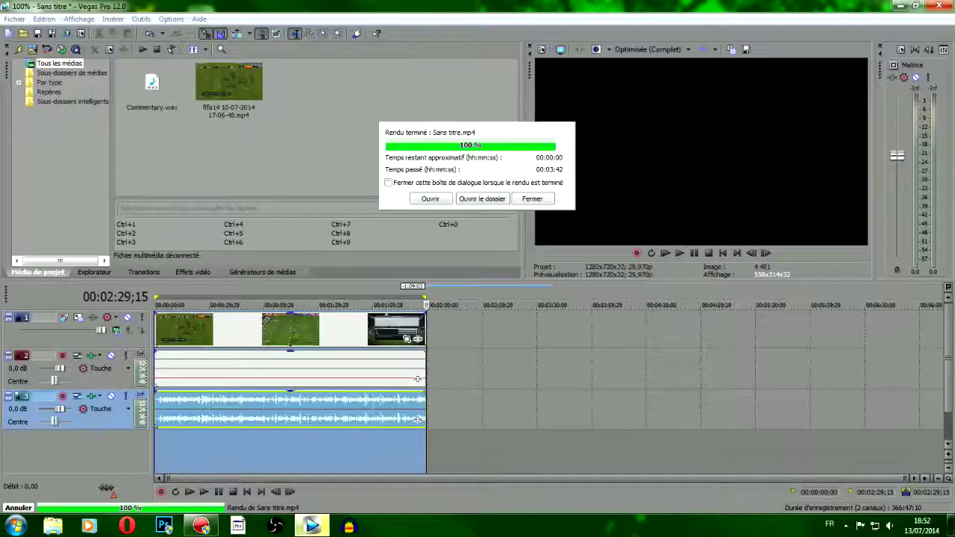
key(Return)
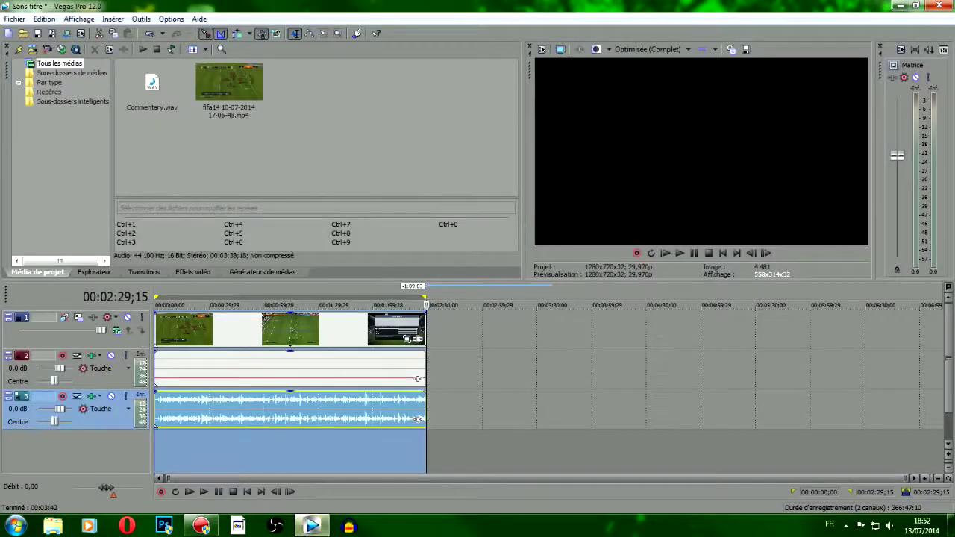
click(45, 323)
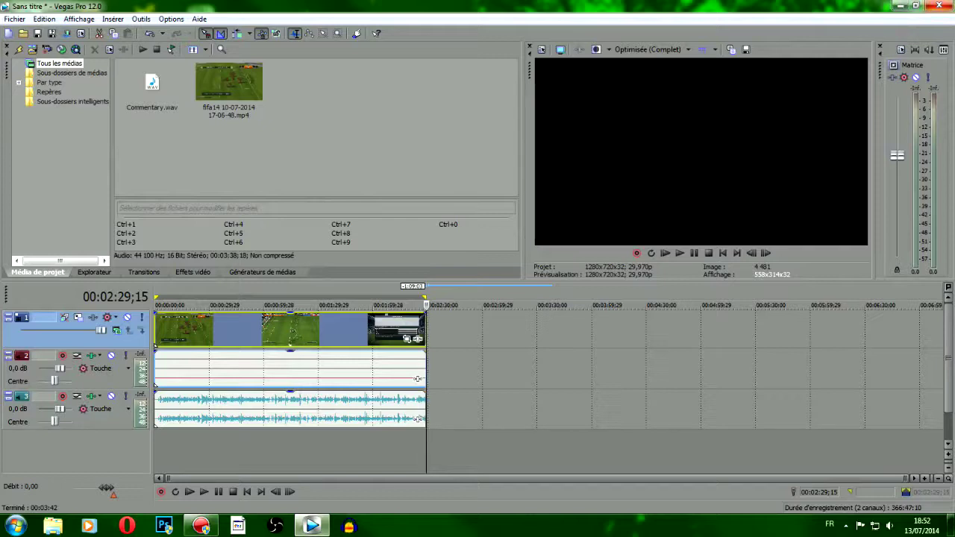
click(318, 305)
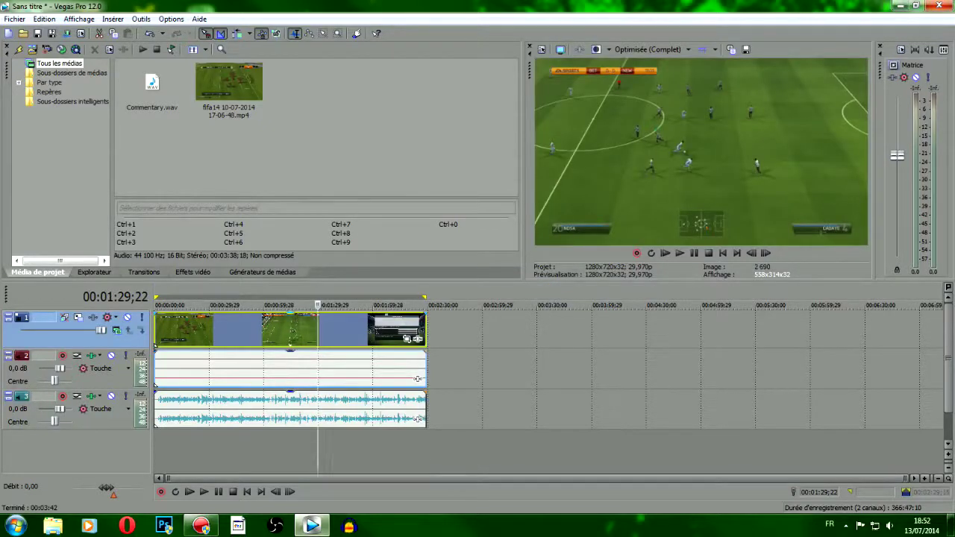
Add the Luminosité et contraste Sony effect to video track 1
click(93, 317)
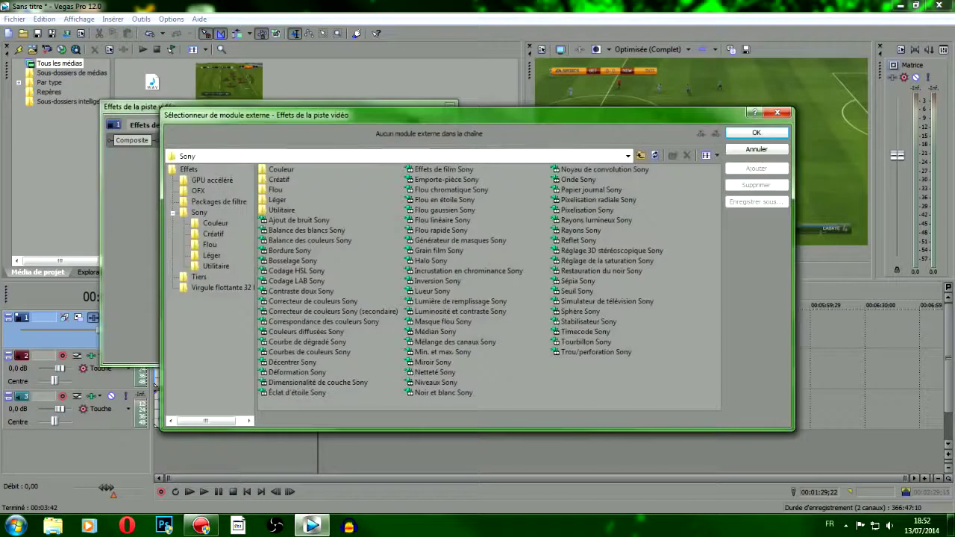
drag(535, 115, 504, 164)
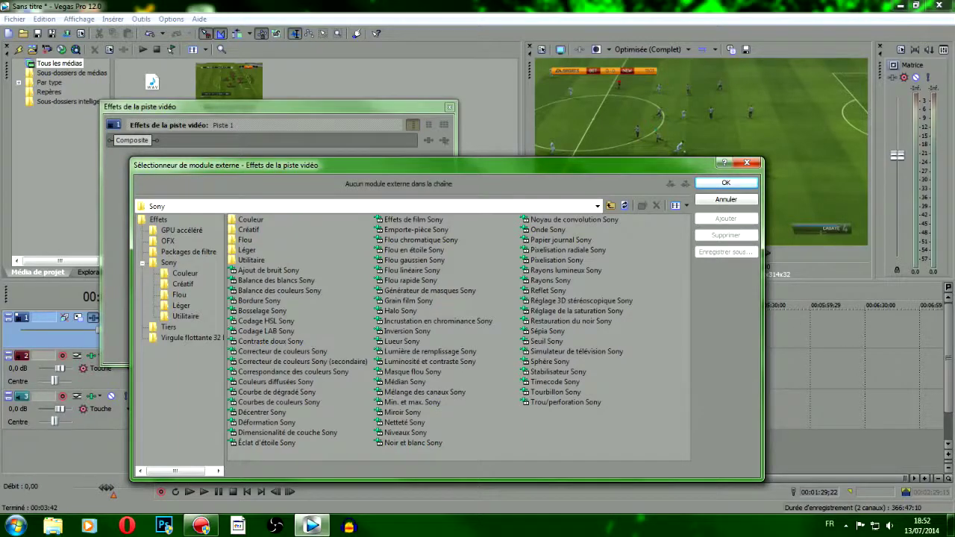
click(430, 361)
click(725, 218)
click(725, 182)
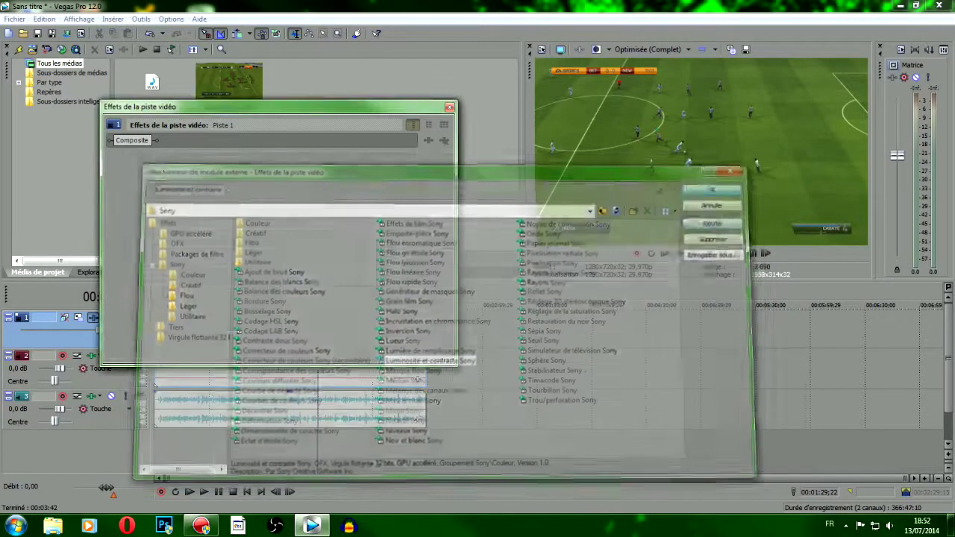
Set the effect's Luminosité to -0,160, Contraste to 0,150 and Centre de contraste to 0,000
drag(230, 210, 229, 194)
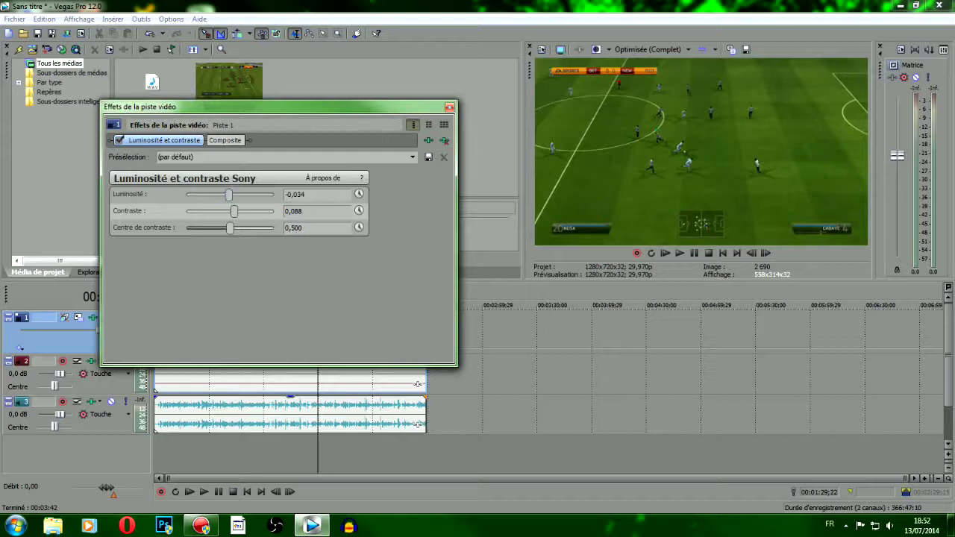
drag(304, 194, 297, 194)
key(BackSpace)
key(BackSpace)
text(16)
drag(303, 211, 290, 211)
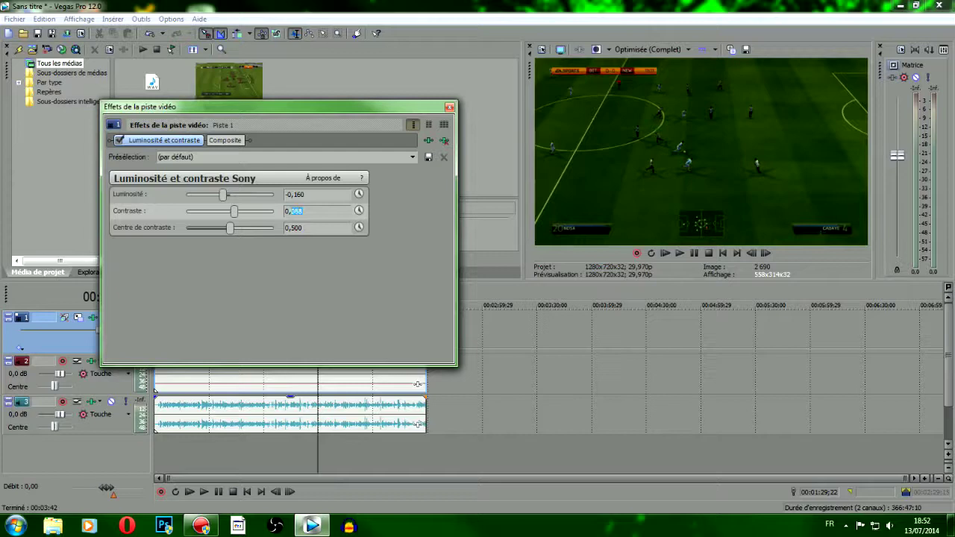
text(15)
key(Return)
drag(302, 227, 290, 228)
text(0)
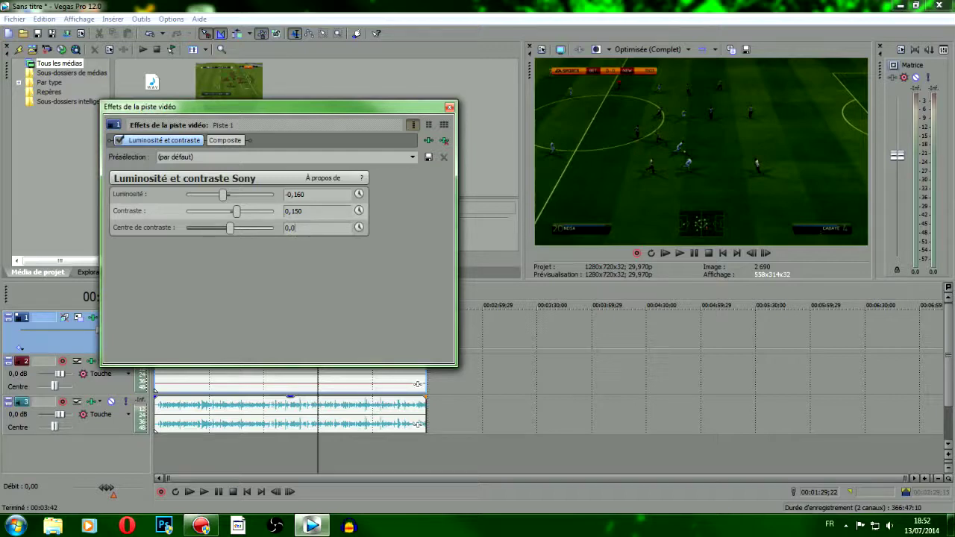
key(Return)
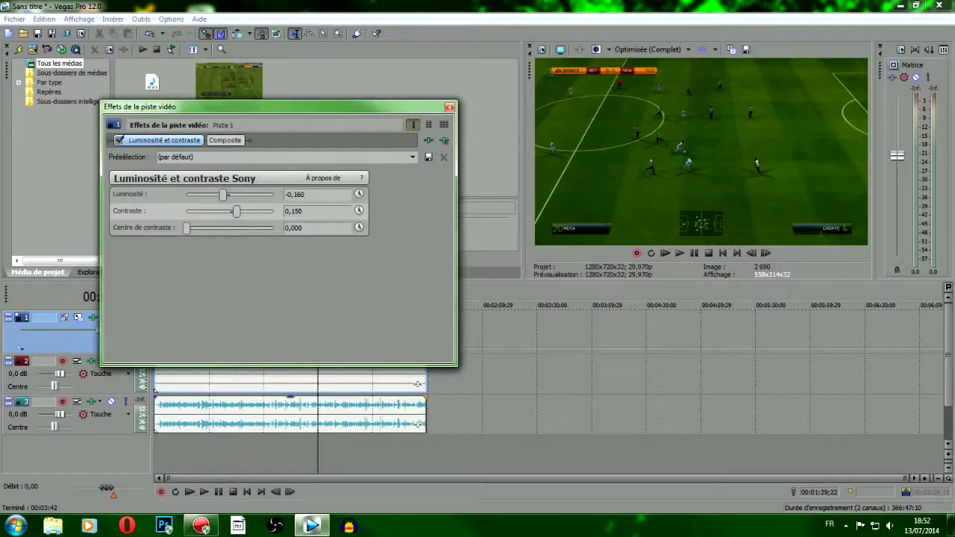
Add the Correcteur de couleurs Sony effect to the track and raise its saturation
click(429, 141)
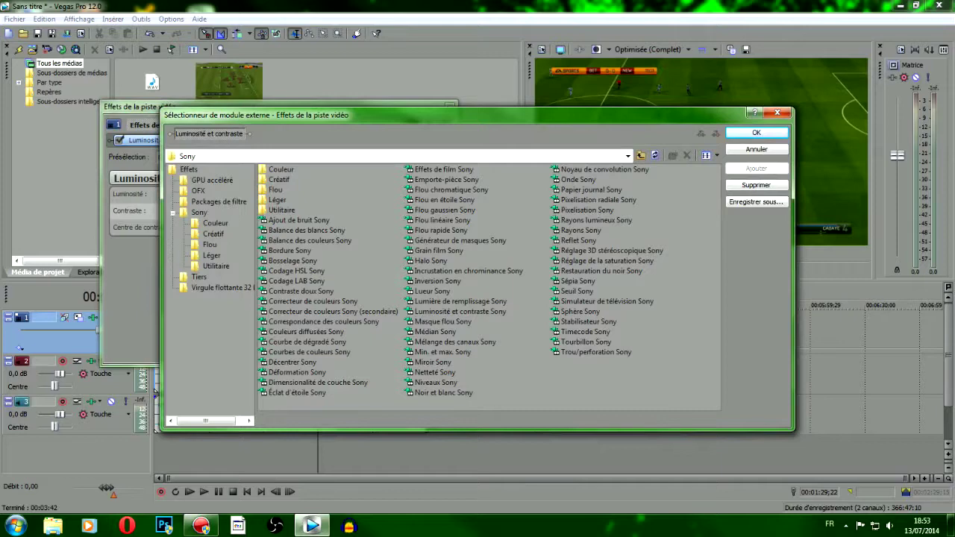
click(312, 300)
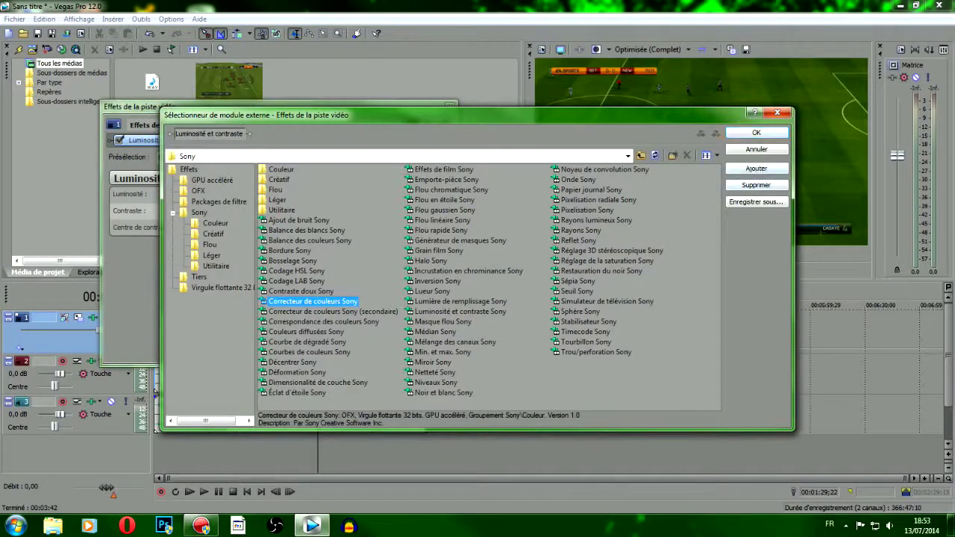
double_click(312, 301)
key(Return)
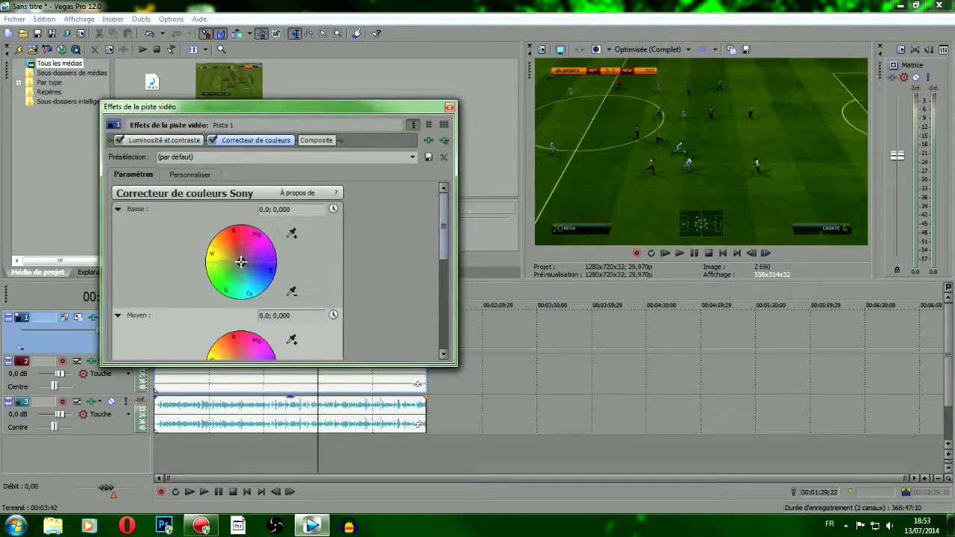
scroll(240, 261, down, 5)
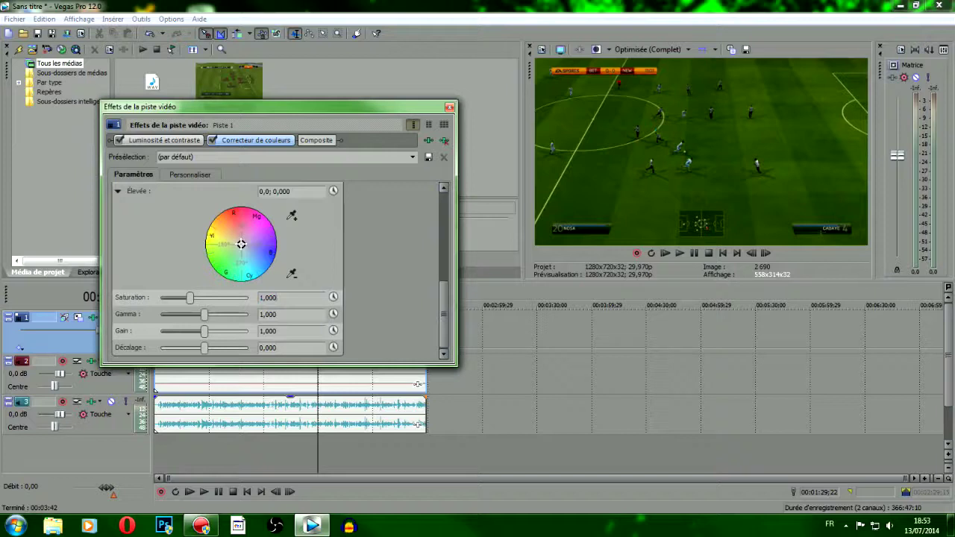
drag(190, 297, 194, 297)
text(444)
Add the Courbes de couleurs Sony effect to the track's effect chain
click(428, 140)
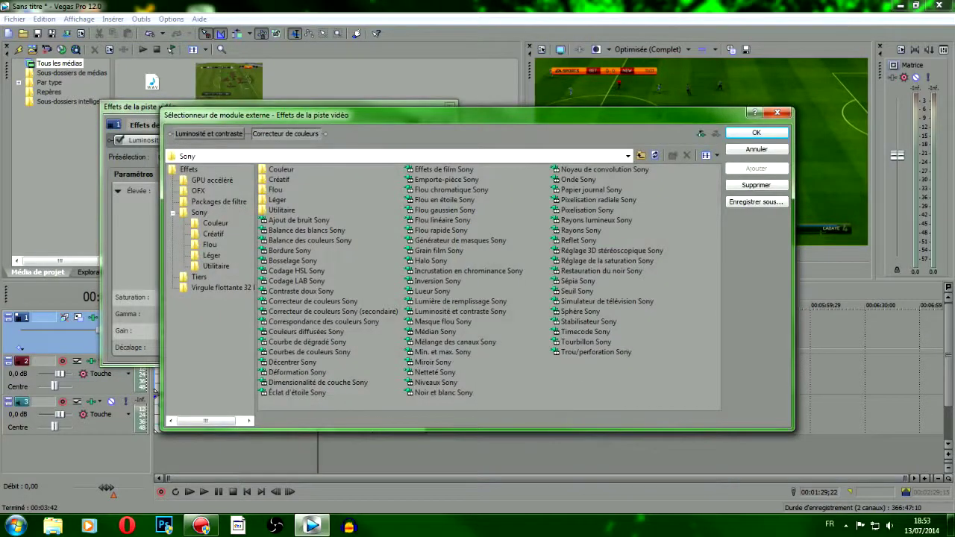
click(307, 352)
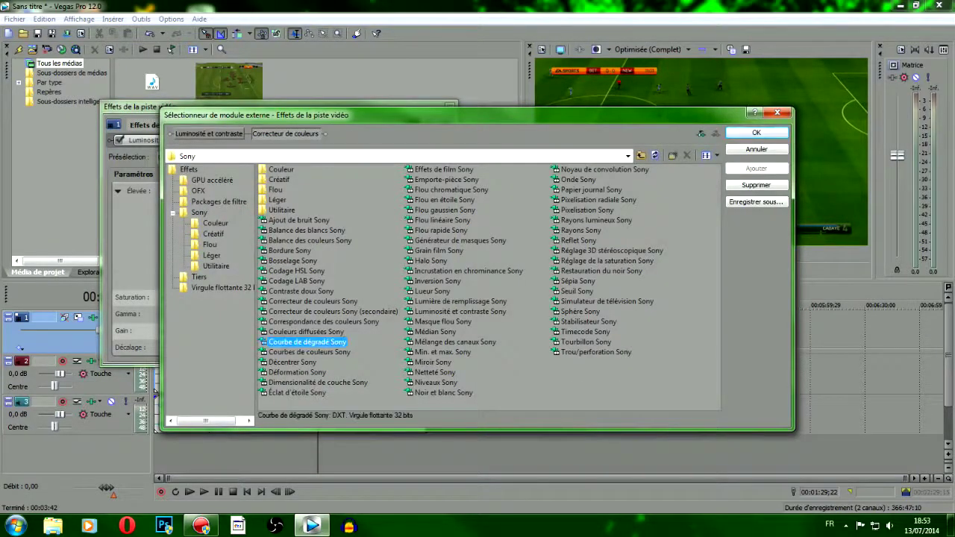
double_click(308, 351)
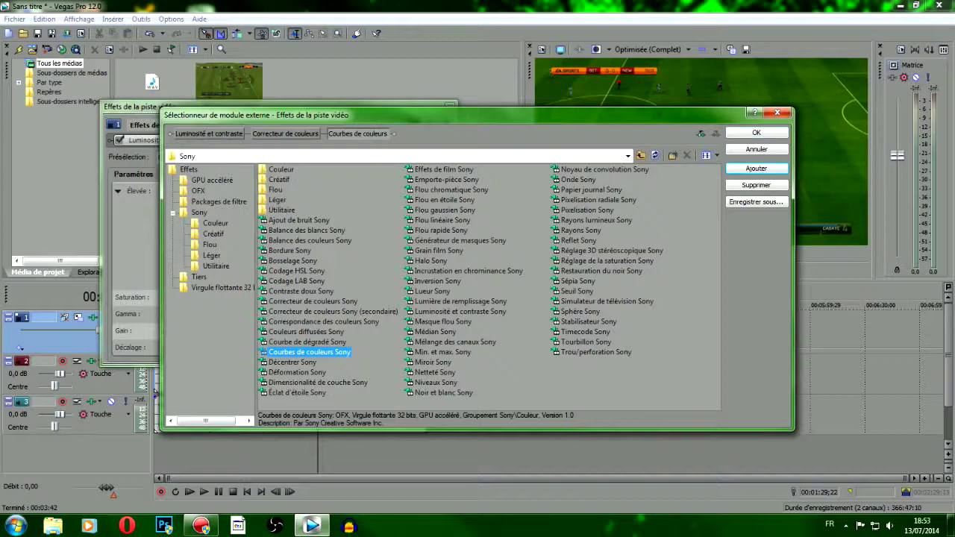
key(Return)
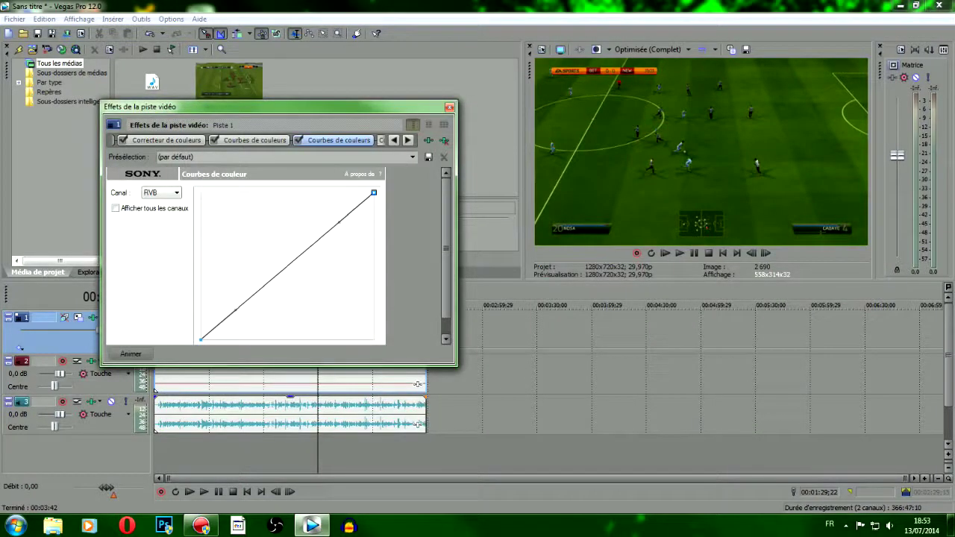
Shape the RVB colour curve into a gentle S by adjusting the handles of its upper and lower end points
drag(340, 222, 318, 193)
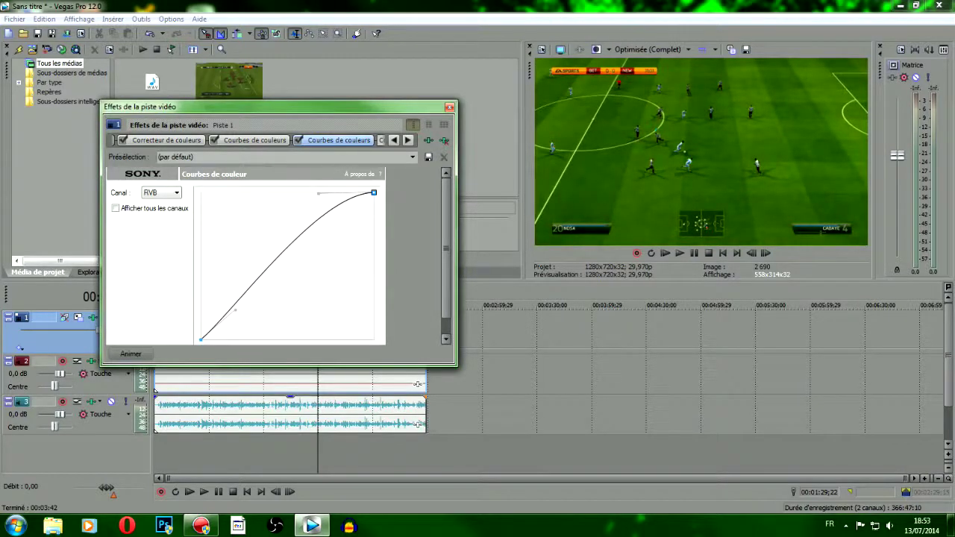
drag(235, 310, 239, 340)
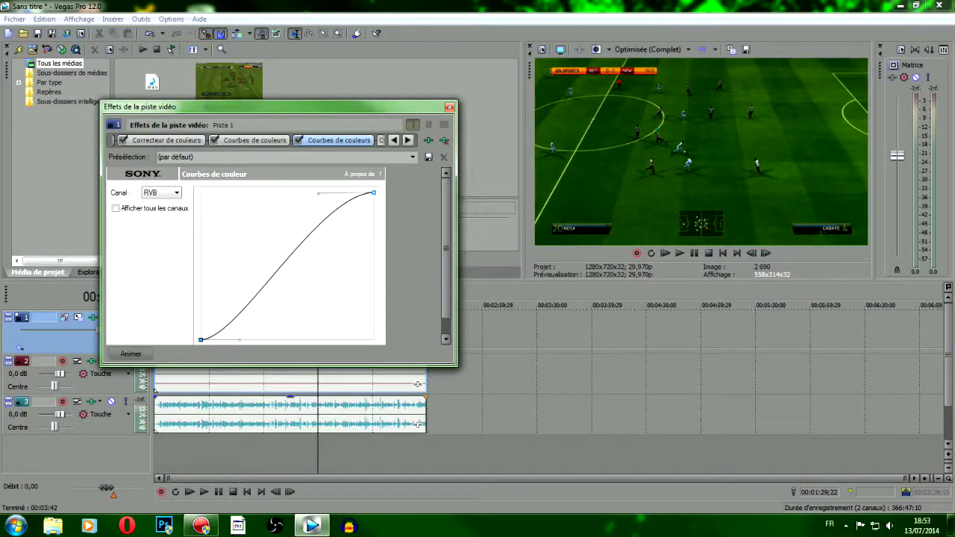
click(373, 192)
drag(318, 194, 312, 210)
click(200, 339)
drag(239, 340, 245, 324)
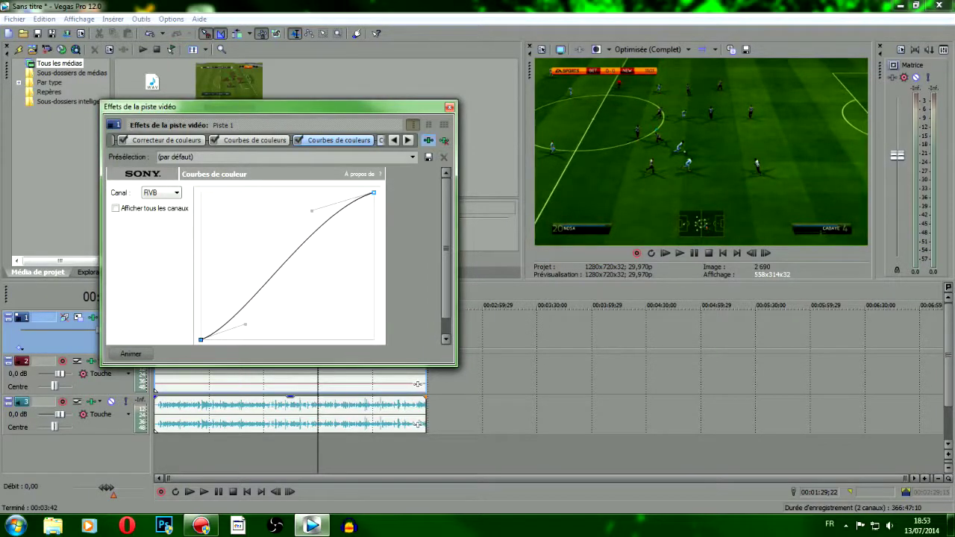
Add the Netteté Sony effect to the track and set its Quantité to 0,000
click(428, 140)
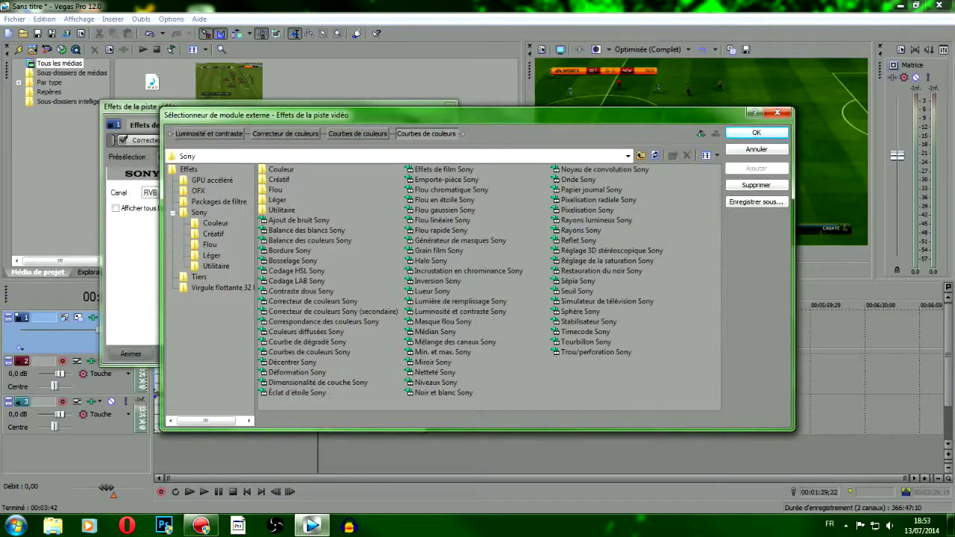
click(435, 372)
click(756, 169)
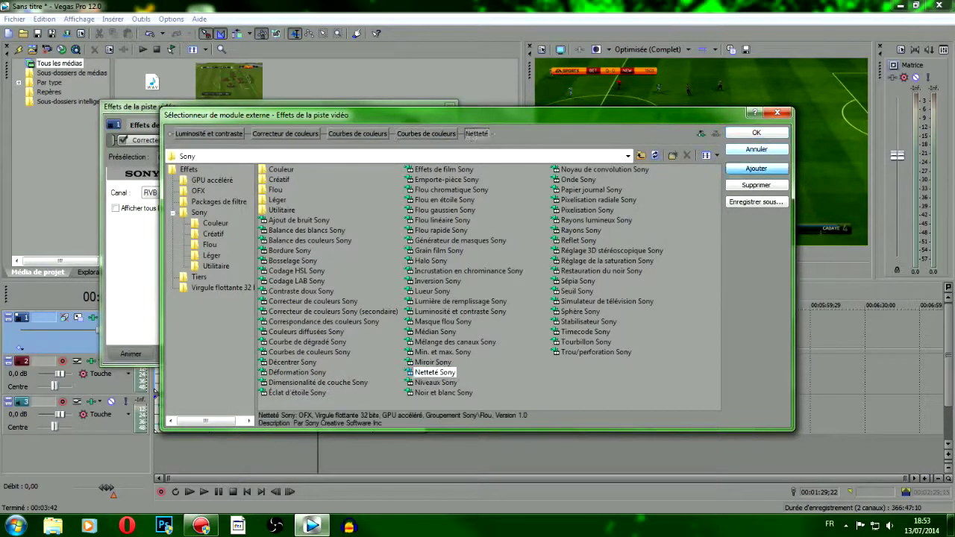
click(756, 133)
drag(197, 194, 154, 194)
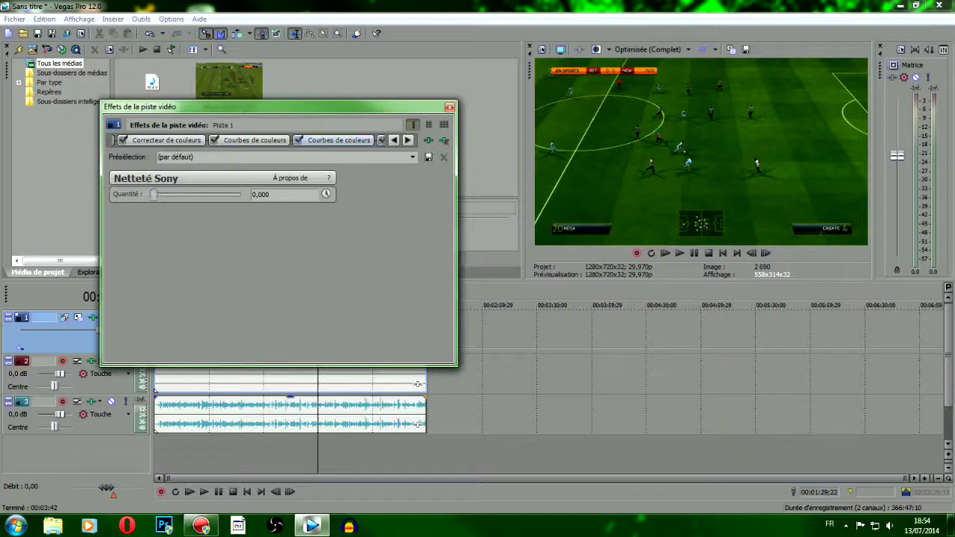
Disable the unmodified Courbes de couleurs effect, remove the effects from the video track and close the effects window
click(254, 140)
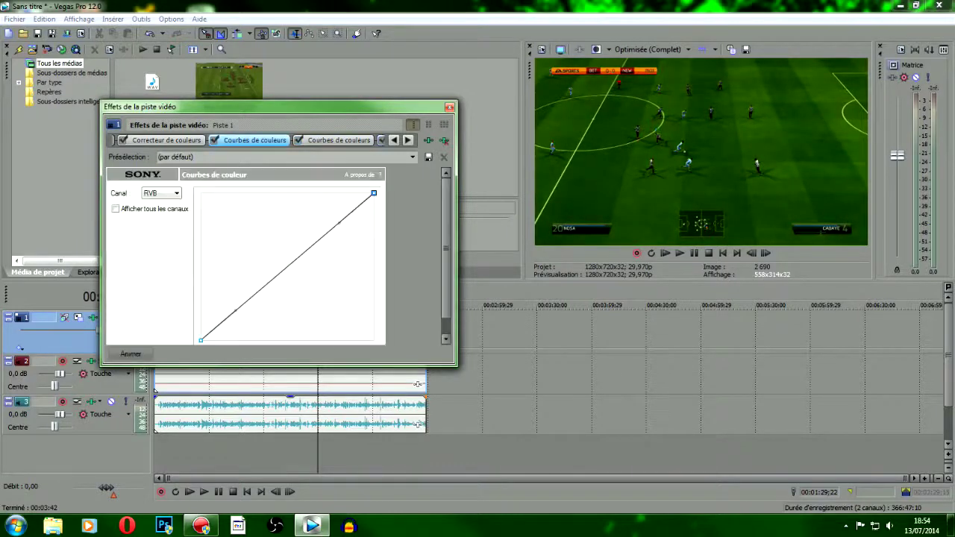
click(338, 139)
click(214, 140)
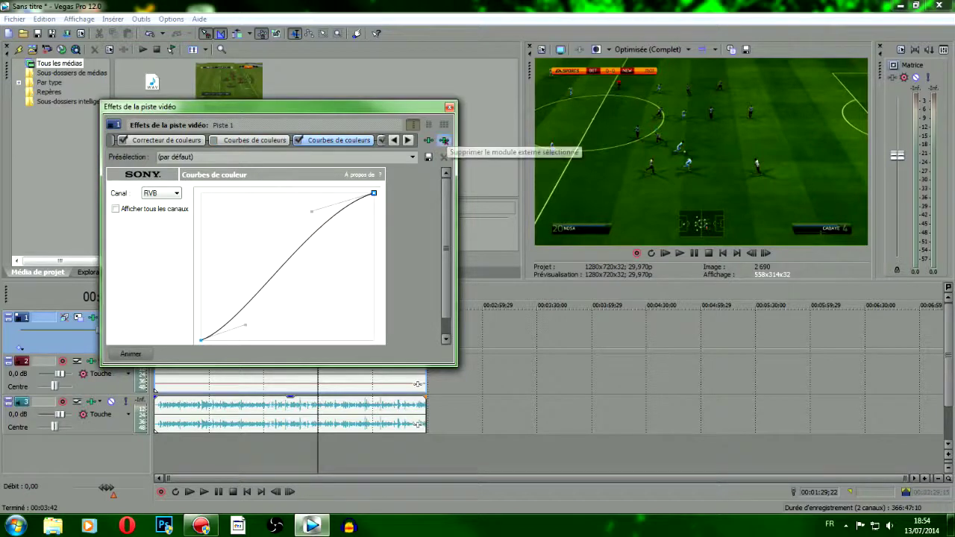
click(444, 140)
click(444, 140)
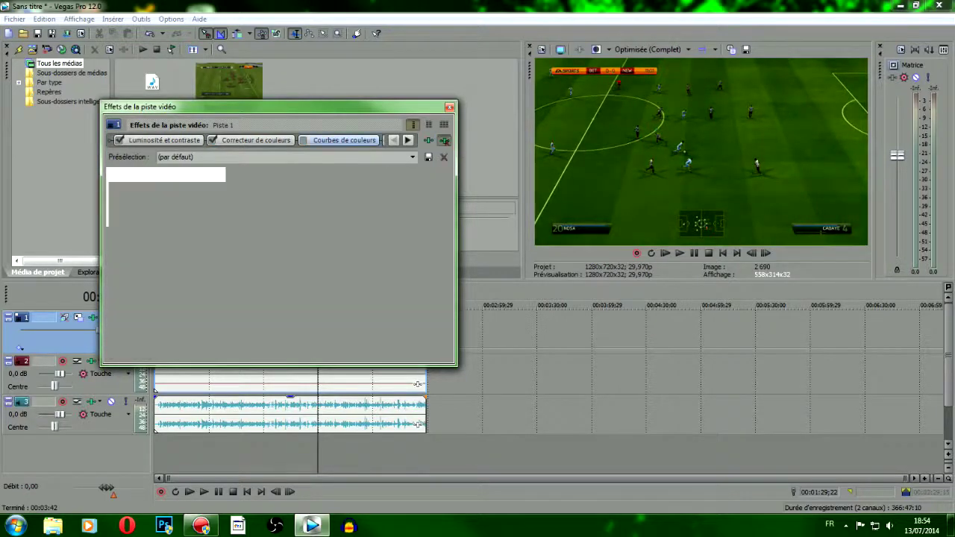
click(449, 107)
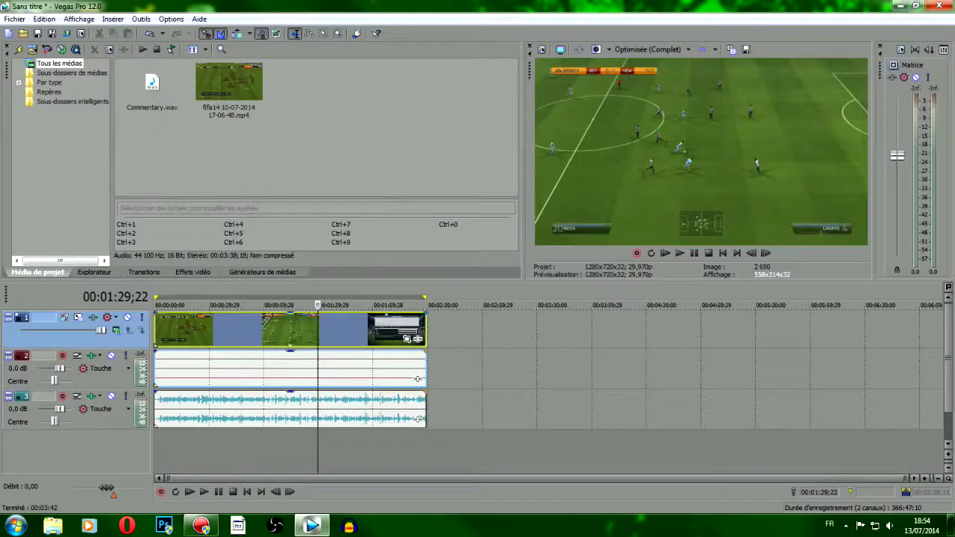
Preview the gameplay footage at several points of the timeline, finishing at 00:01:09;23
click(341, 447)
click(365, 447)
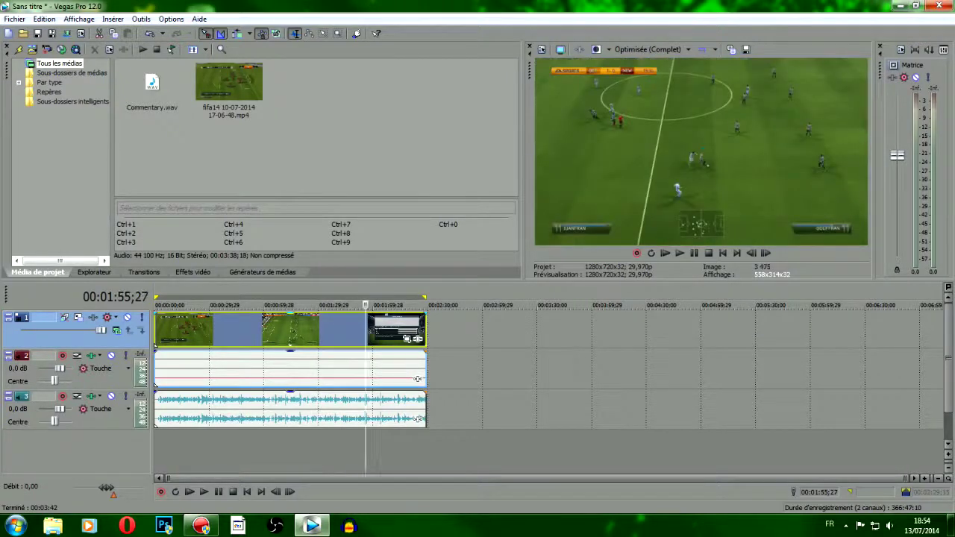
click(335, 447)
click(303, 447)
click(281, 447)
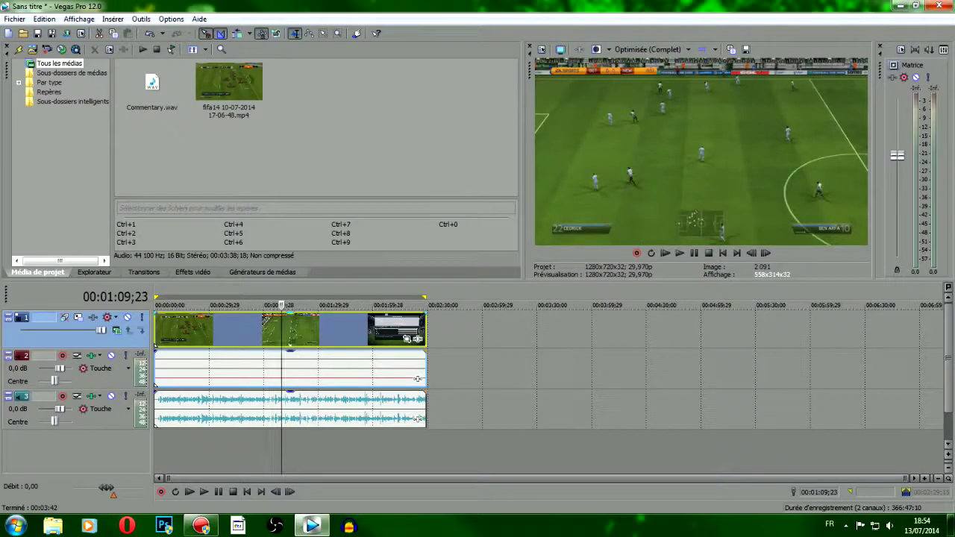
Close Vegas Pro without saving the project and delete the Sans titre video from the Desktop
click(937, 5)
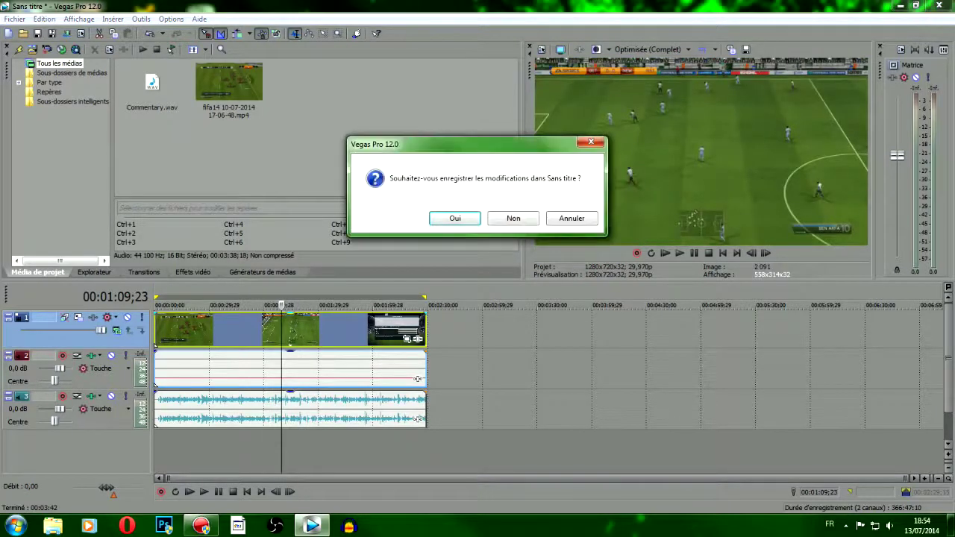
key(n)
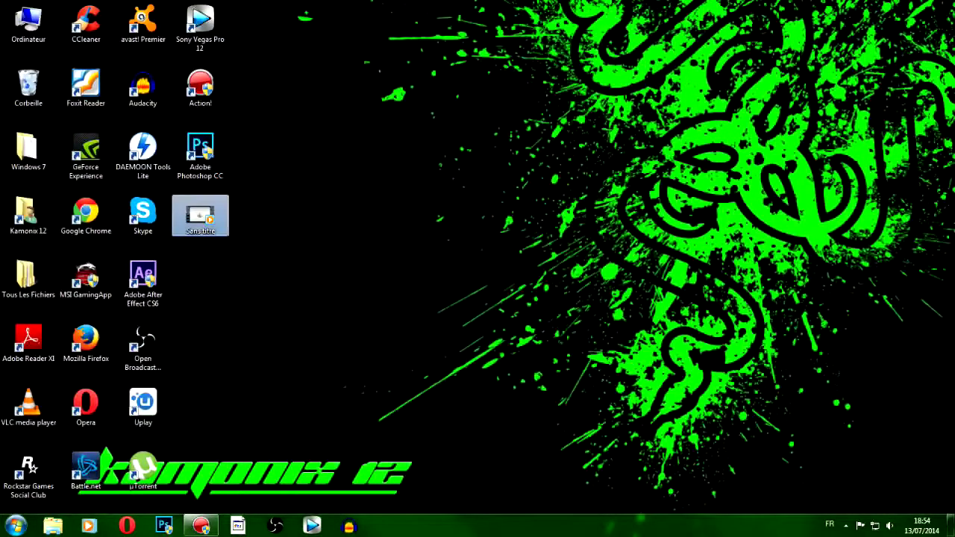
key(Delete)
key(Return)
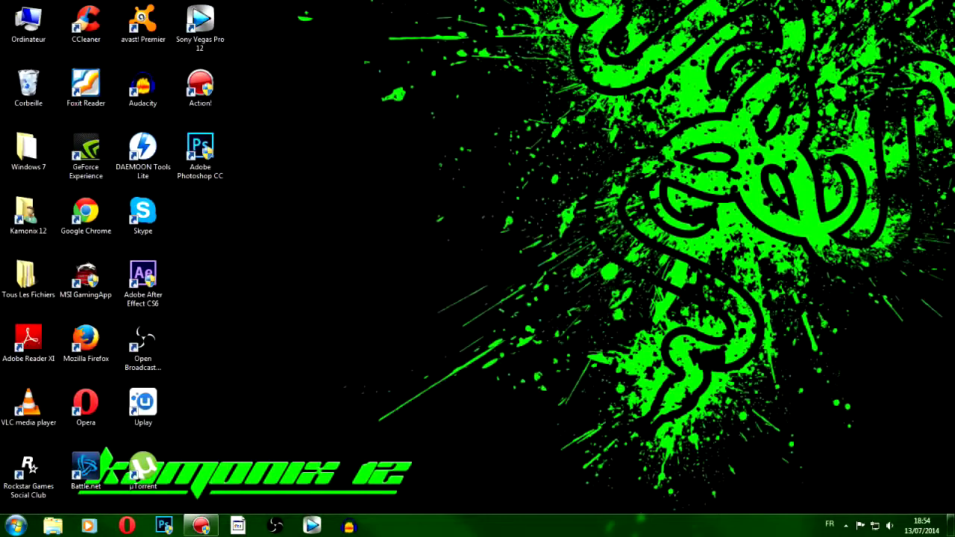